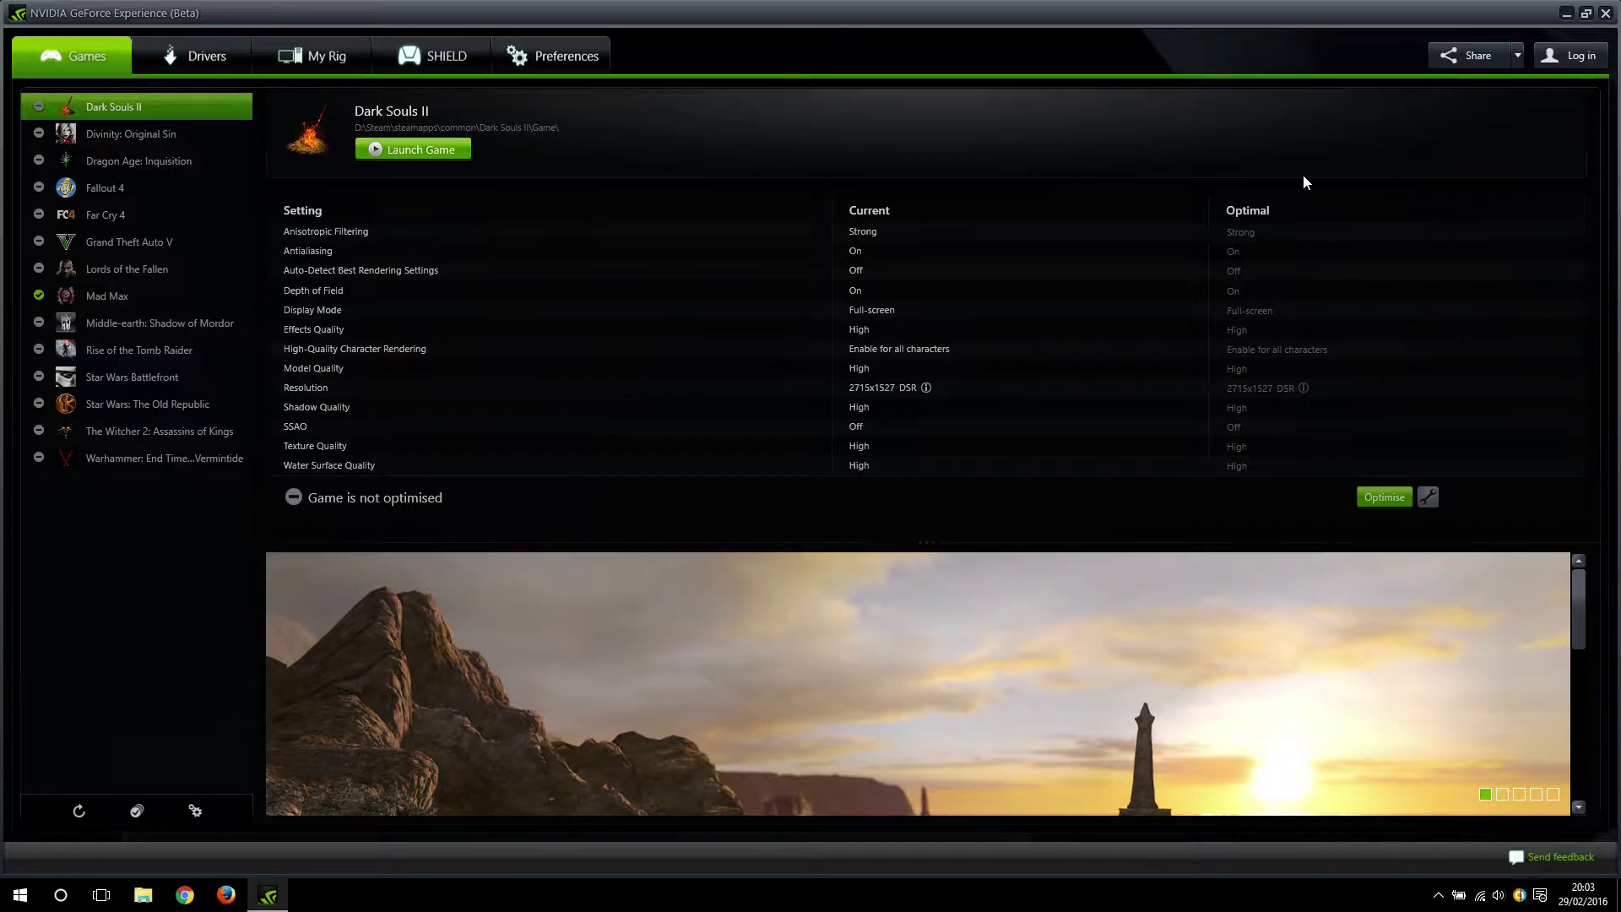
Switch from GeForce Experience to Chrome, which starts loading the GeForce Forums.
click(201, 891)
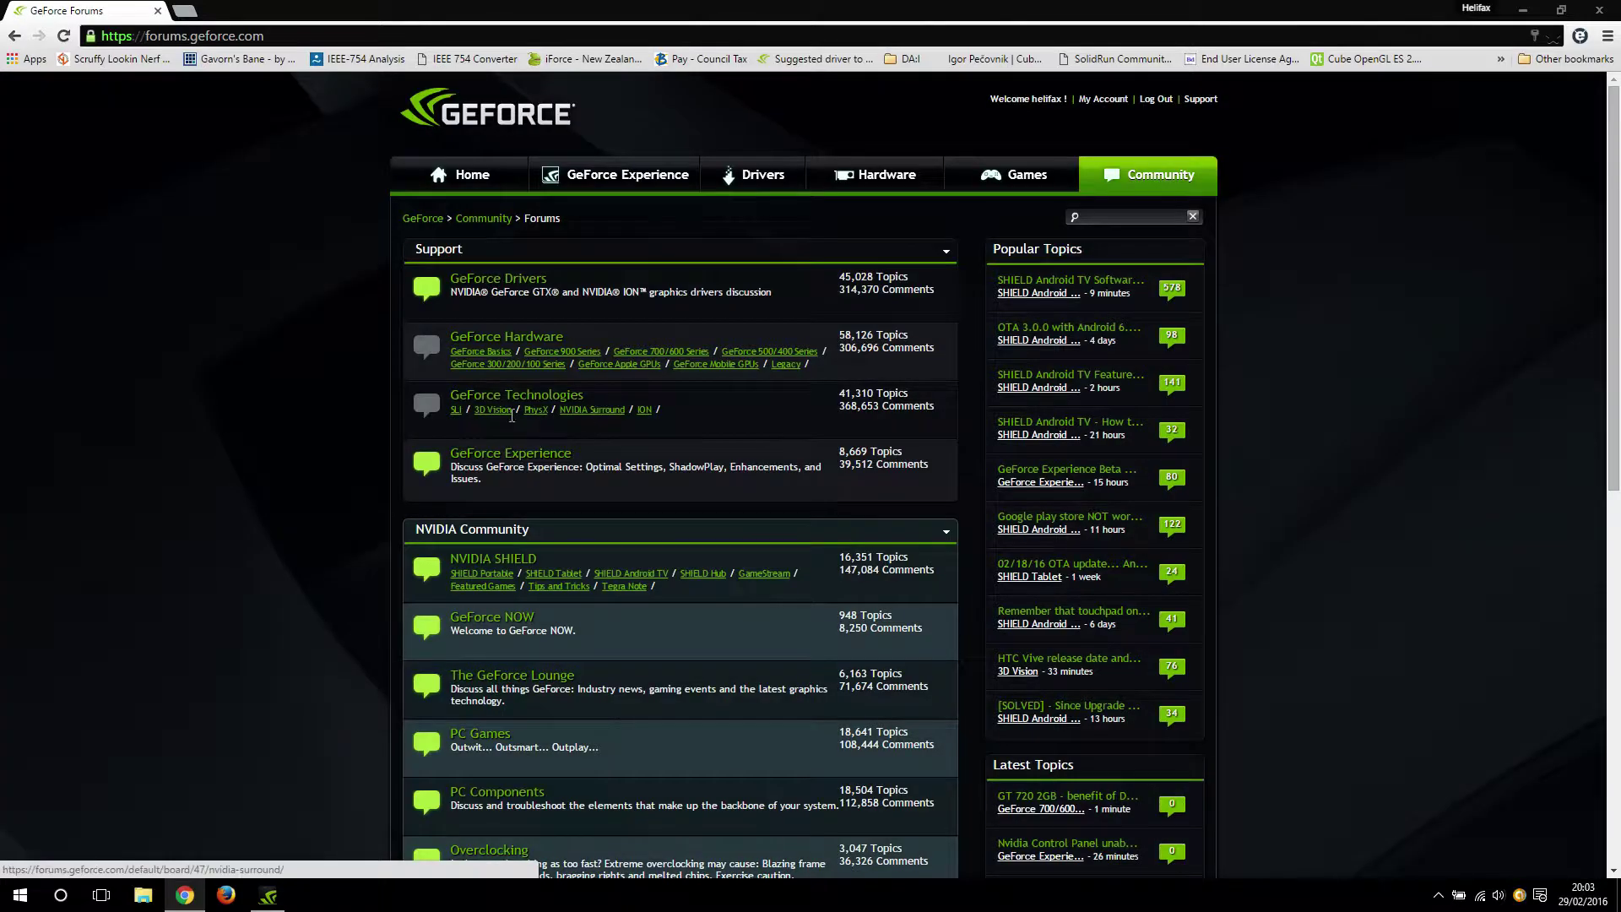
Open the 3D Vision board and its TWEAK 3D Compatibility Mode guide.
click(509, 411)
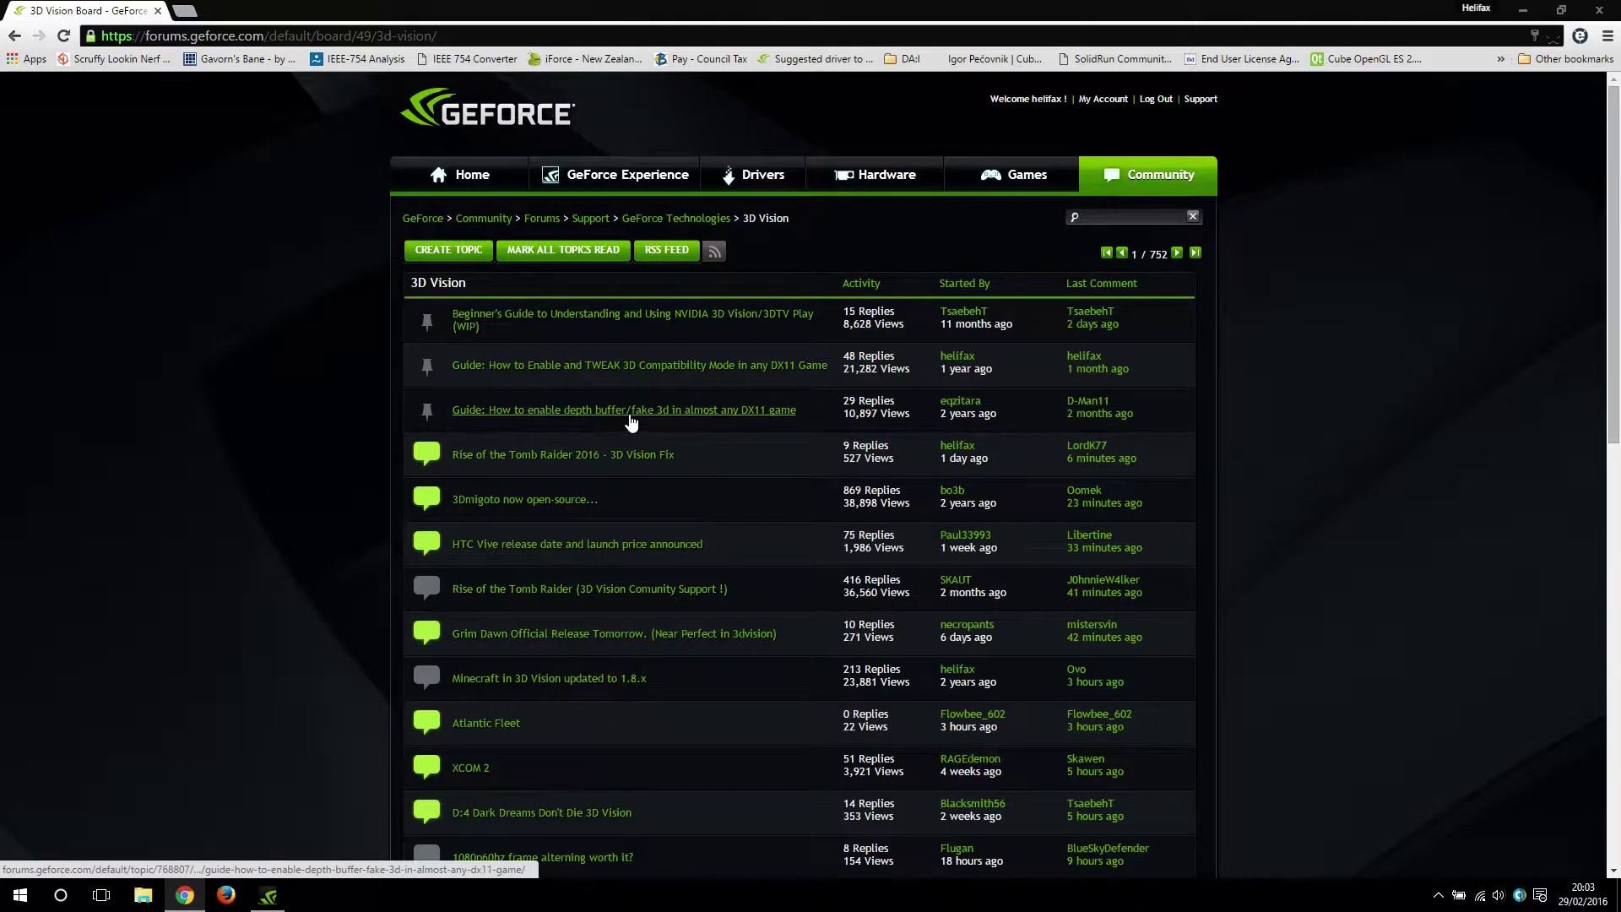
click(655, 370)
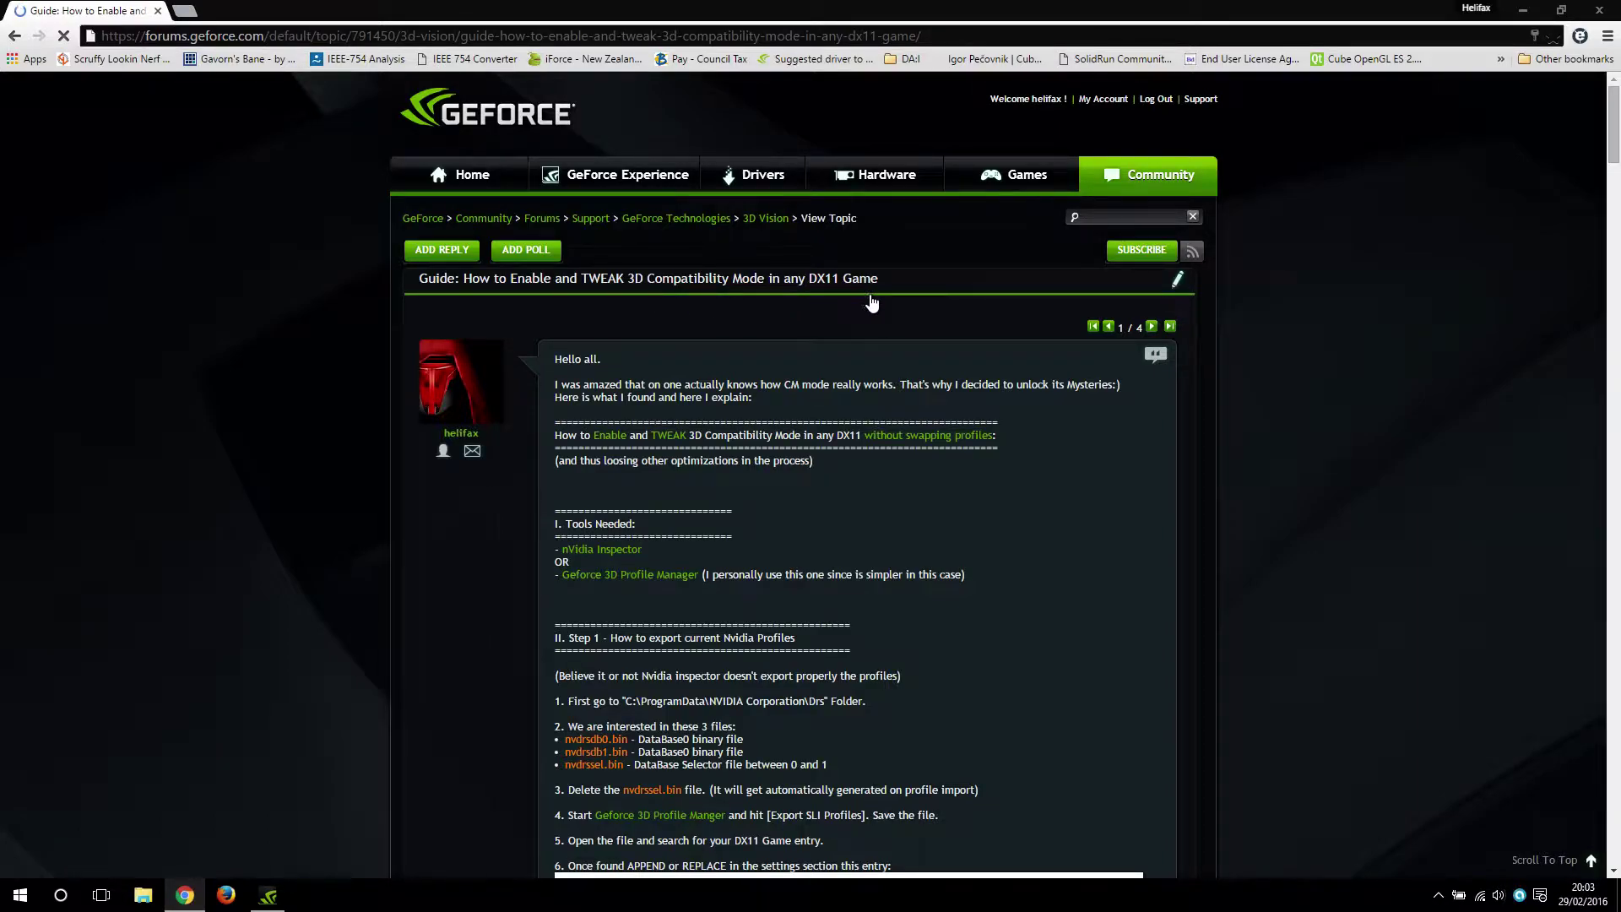
scroll(869, 304, down, 3)
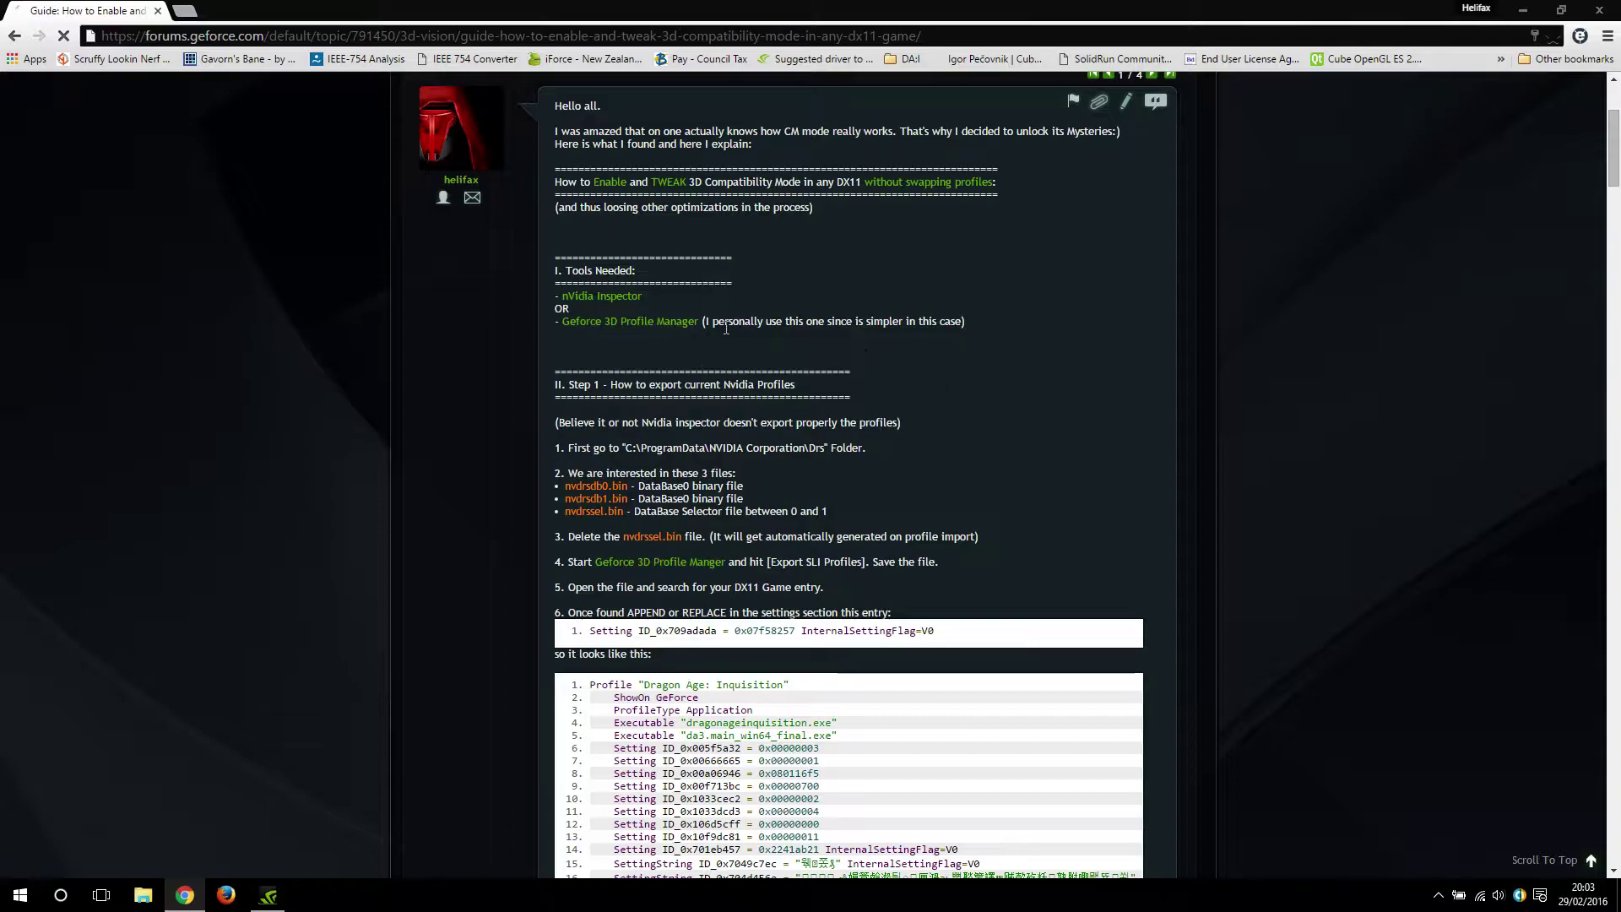
scroll(868, 422, down, 4)
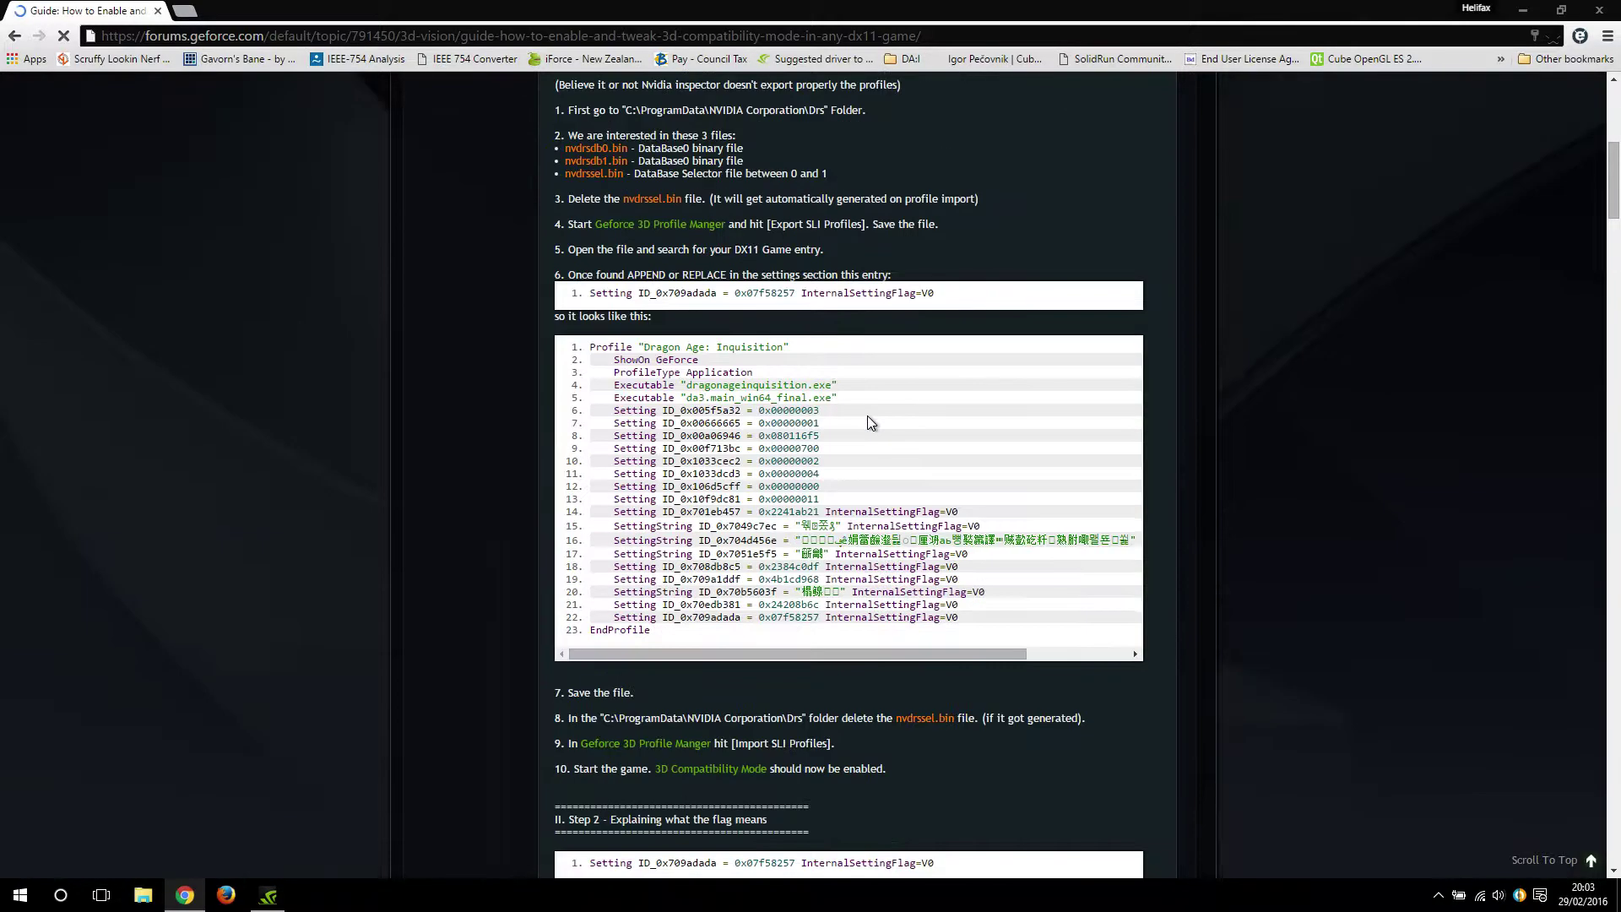
Read through the guide's example profile code, then minimise Chrome.
drag(954, 646, 579, 345)
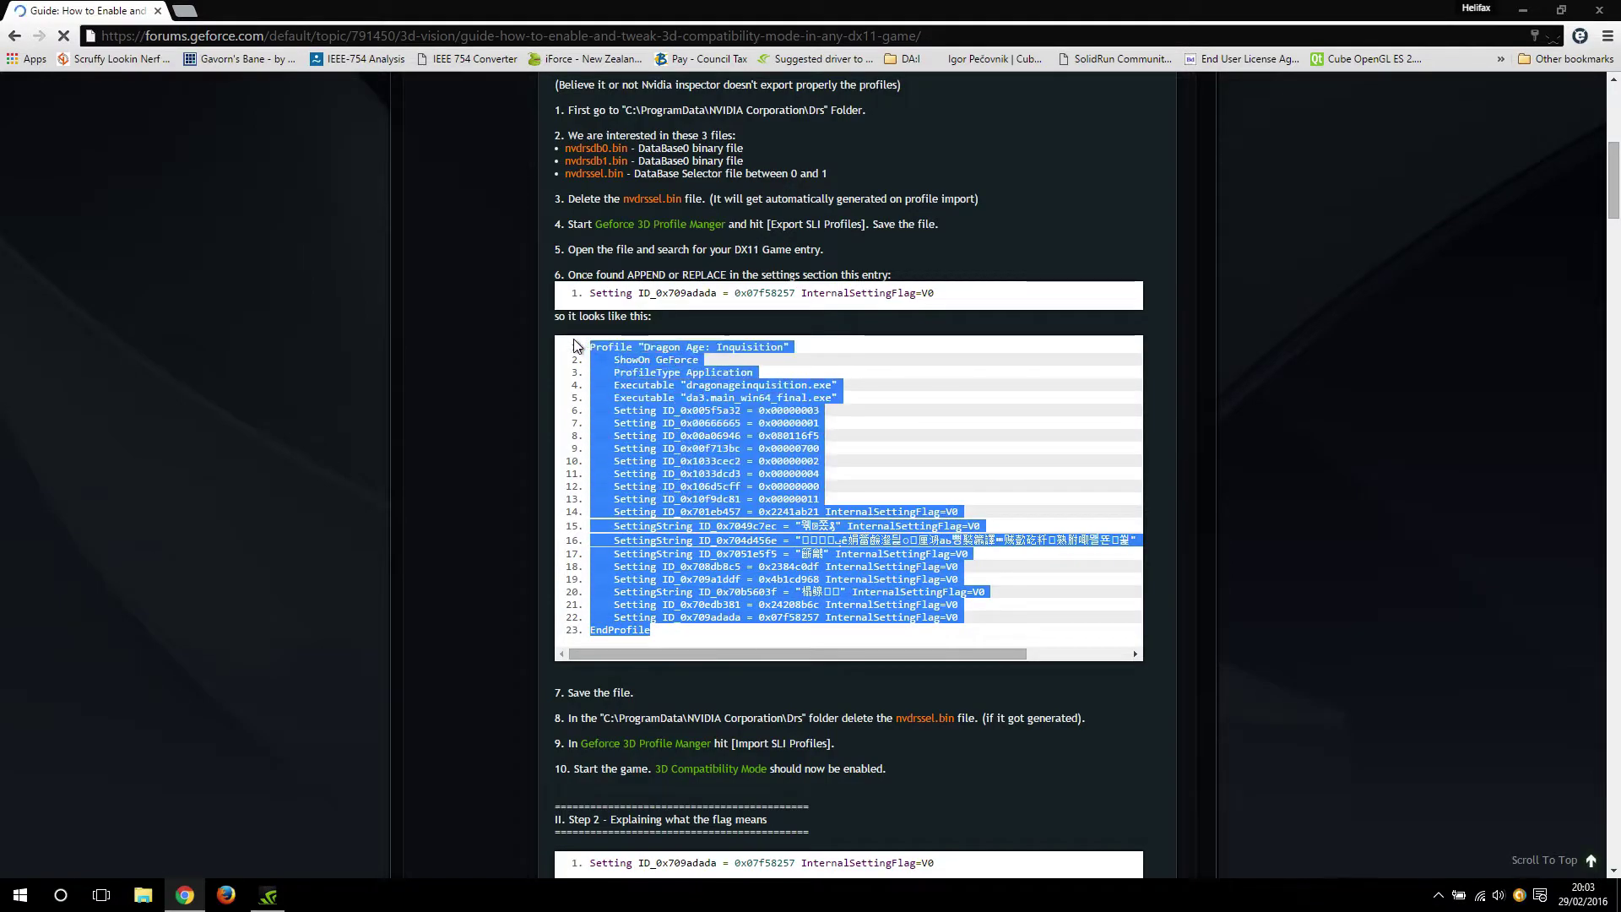
click(591, 355)
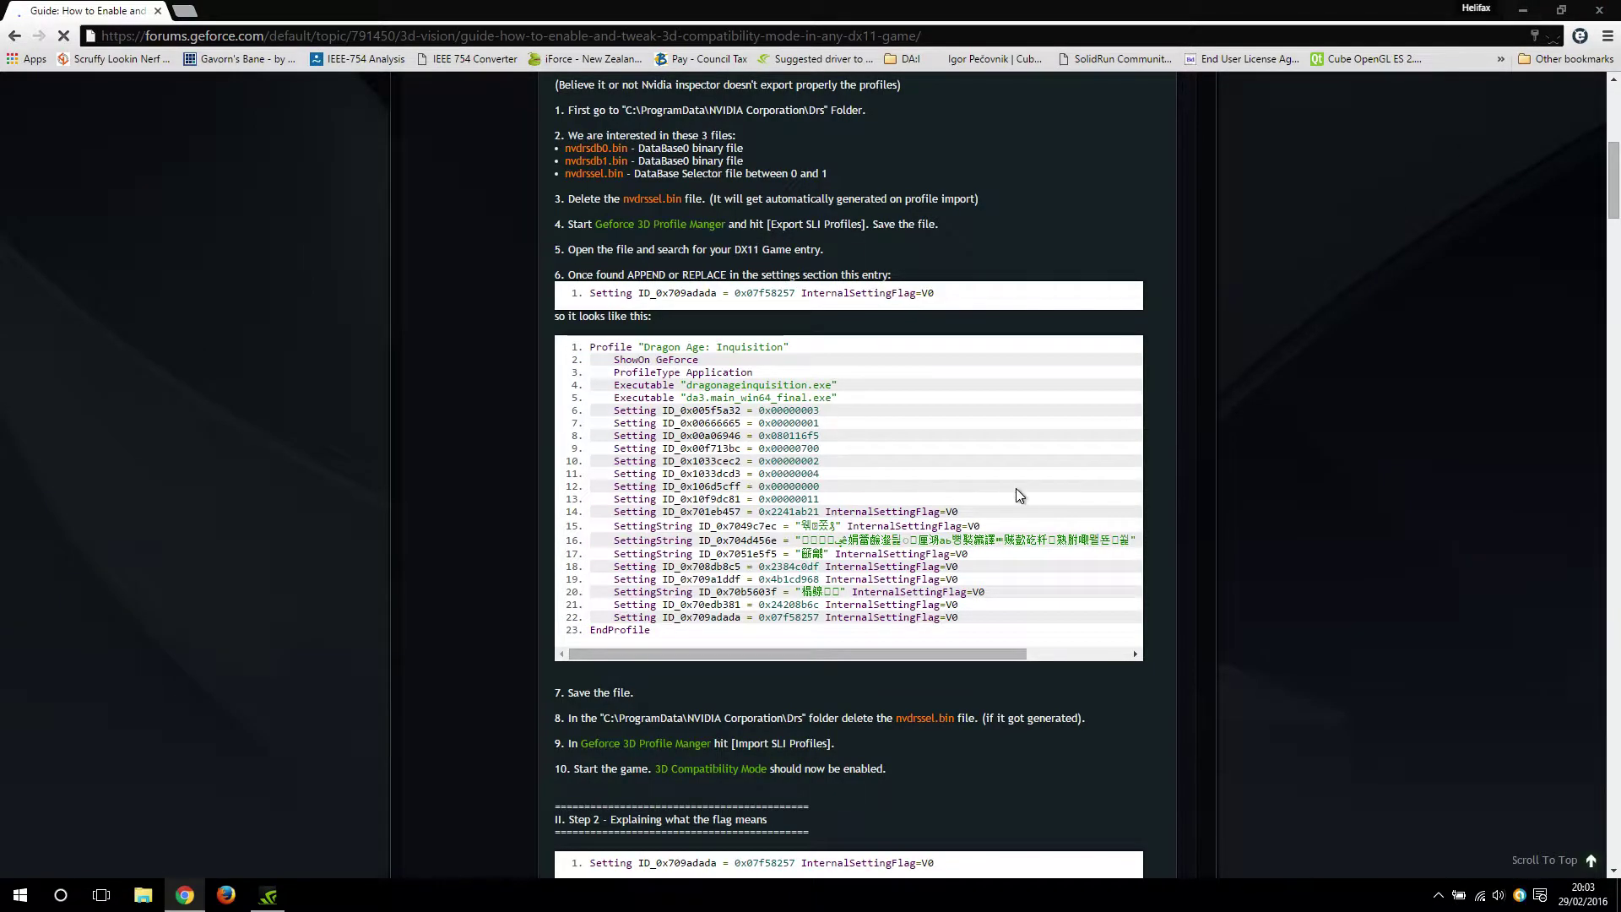
scroll(957, 470, down, 5)
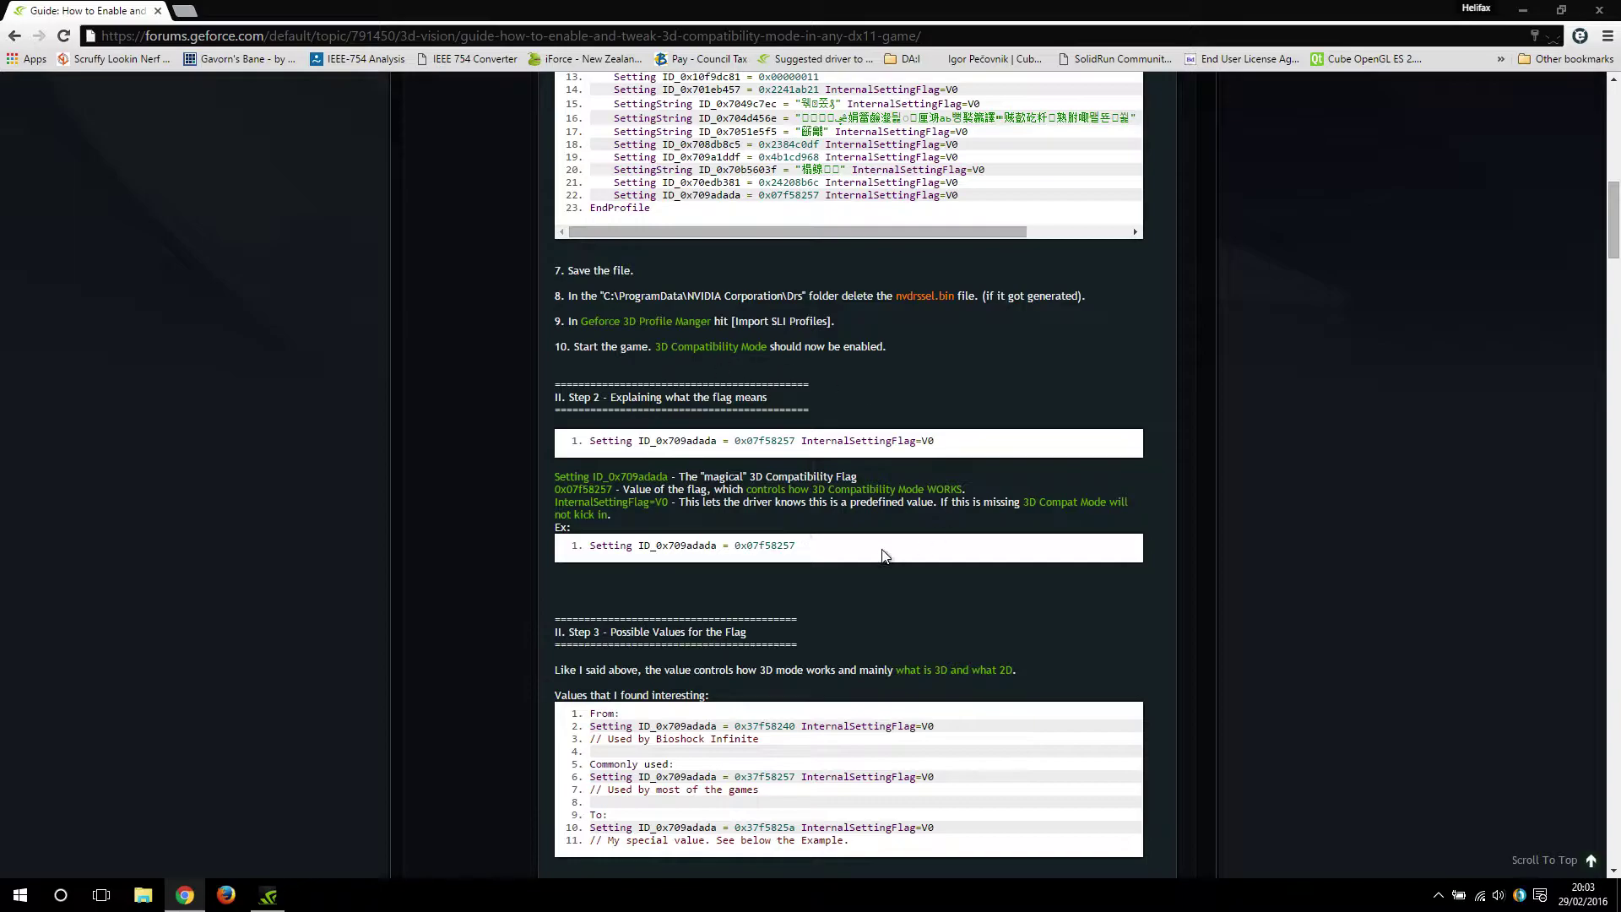
scroll(906, 501, down, 20)
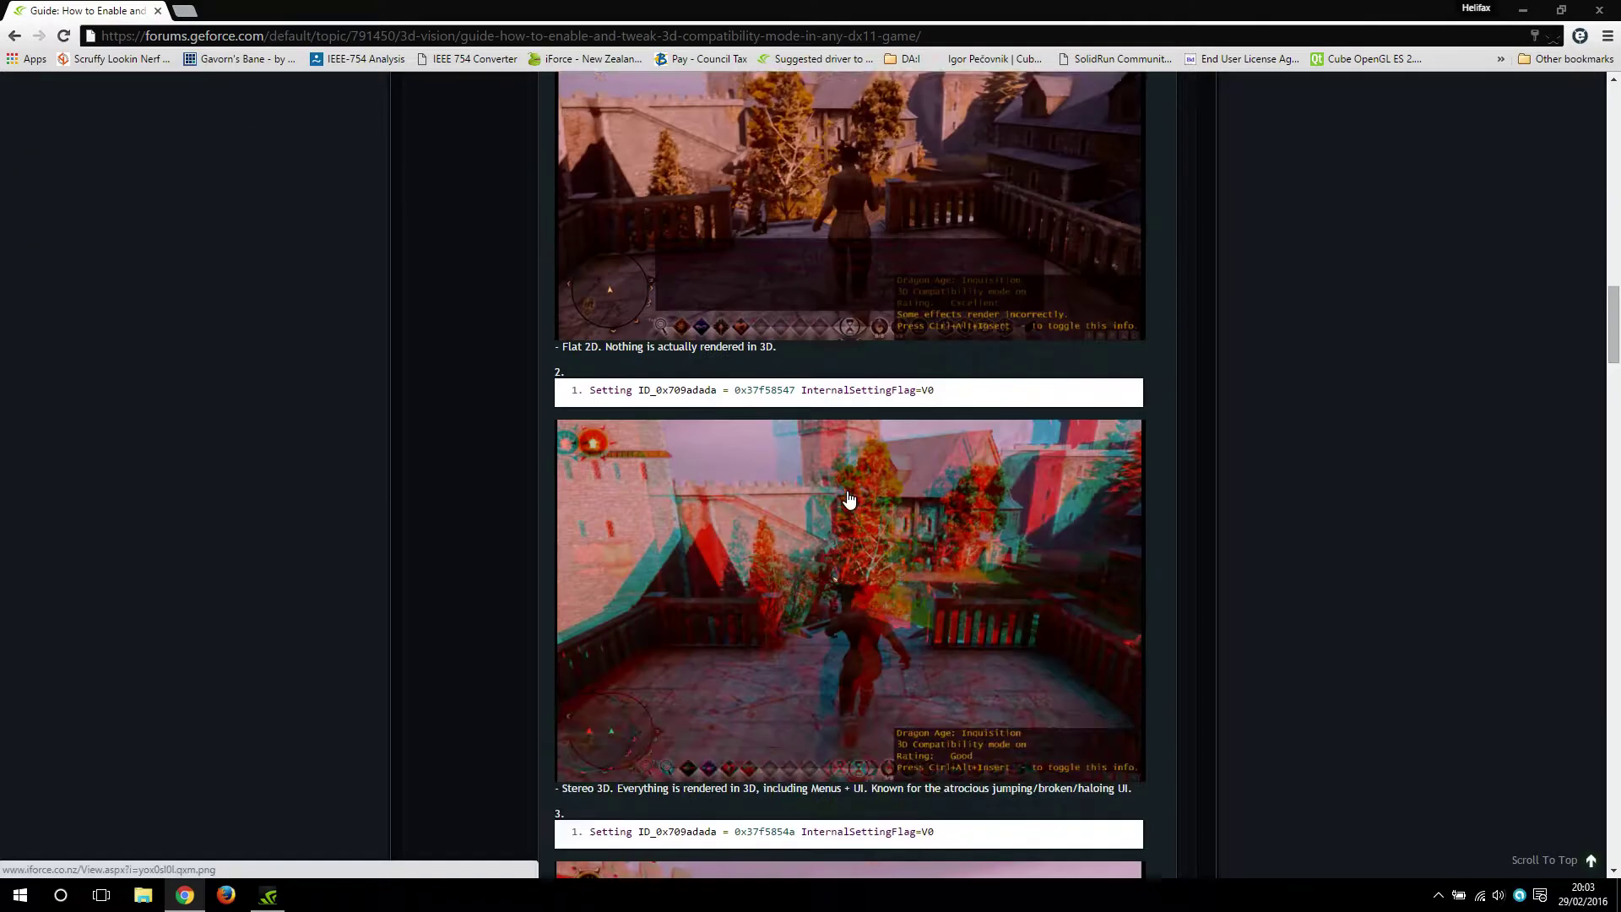
scroll(852, 498, down, 9)
scroll(861, 485, up, 6)
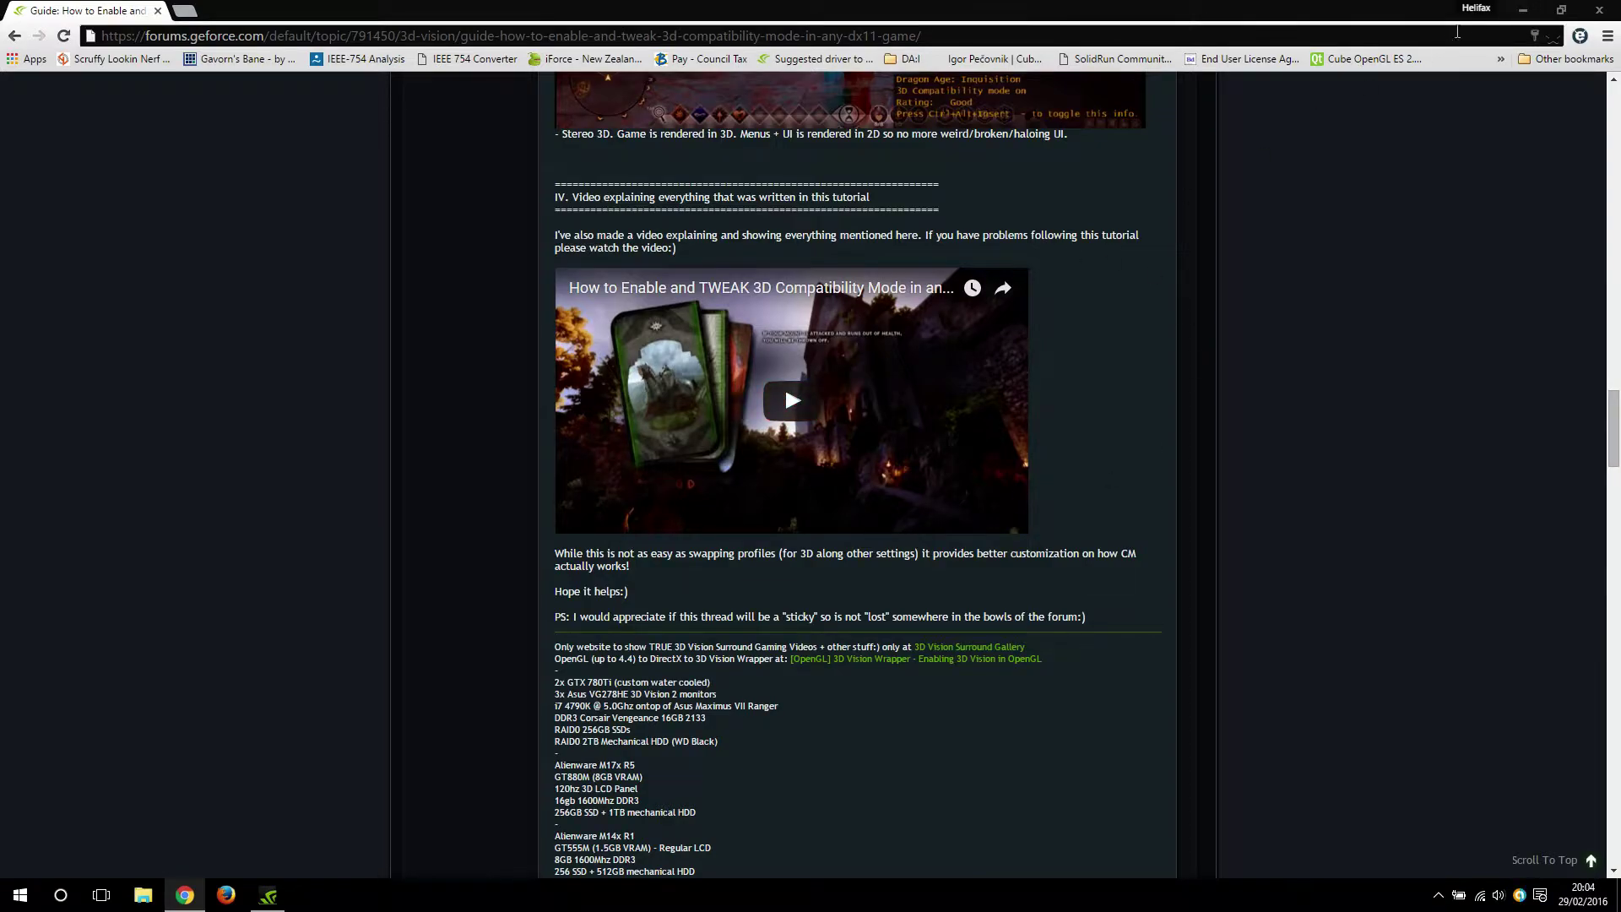
click(1532, 11)
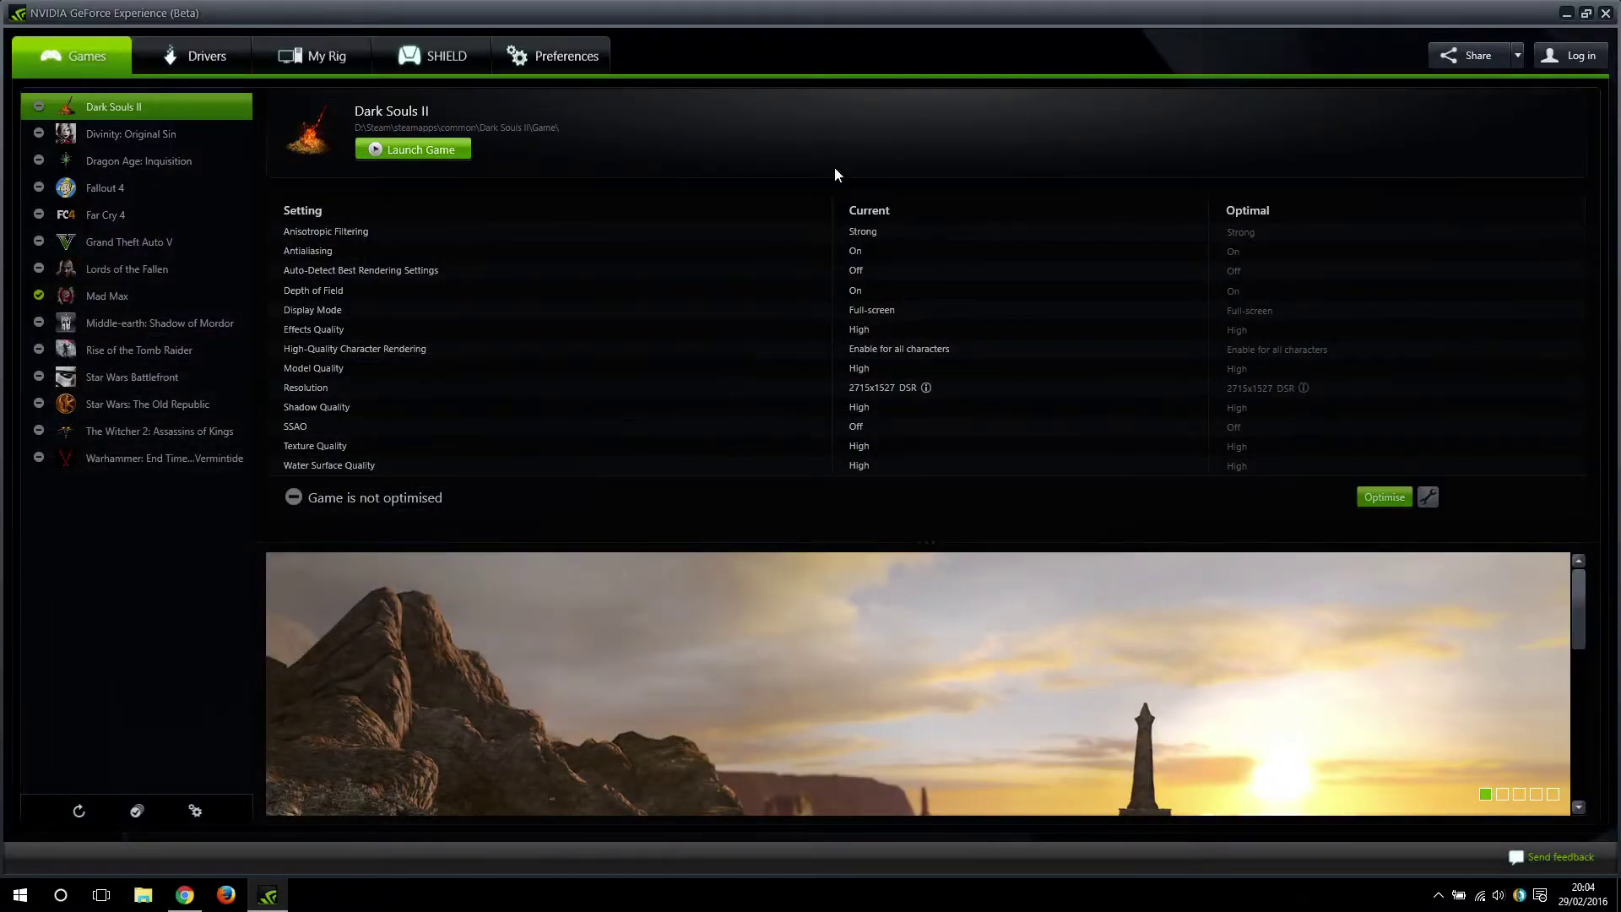
View the Set up stereoscopic 3D page in NVIDIA Control Panel from the desktop, then close it.
click(1568, 15)
right_click(724, 309)
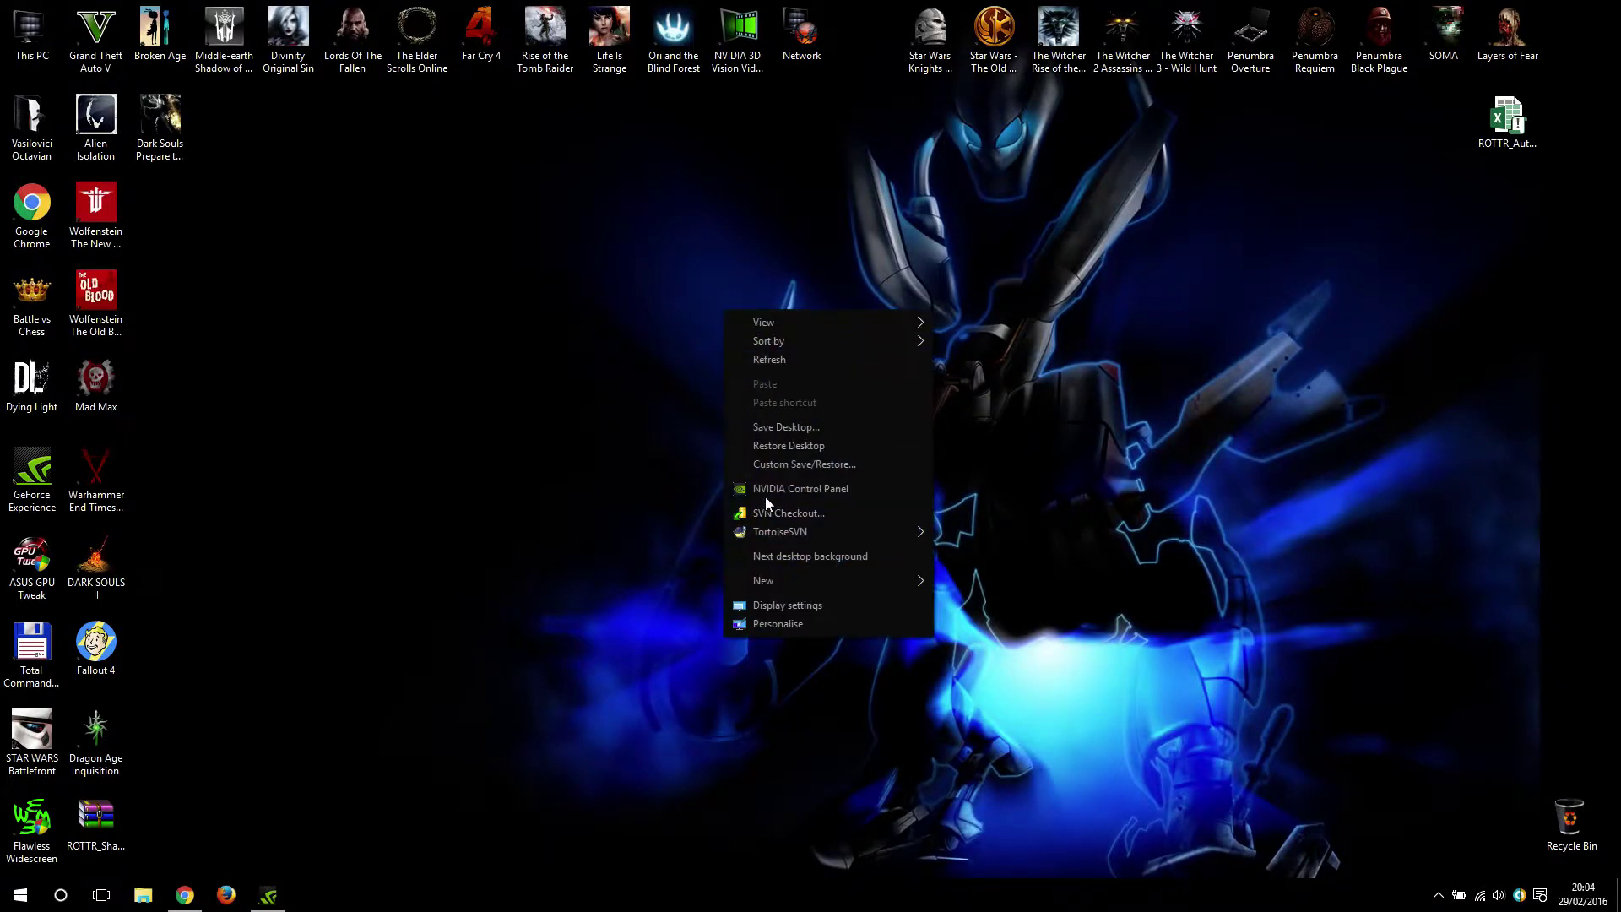
click(769, 495)
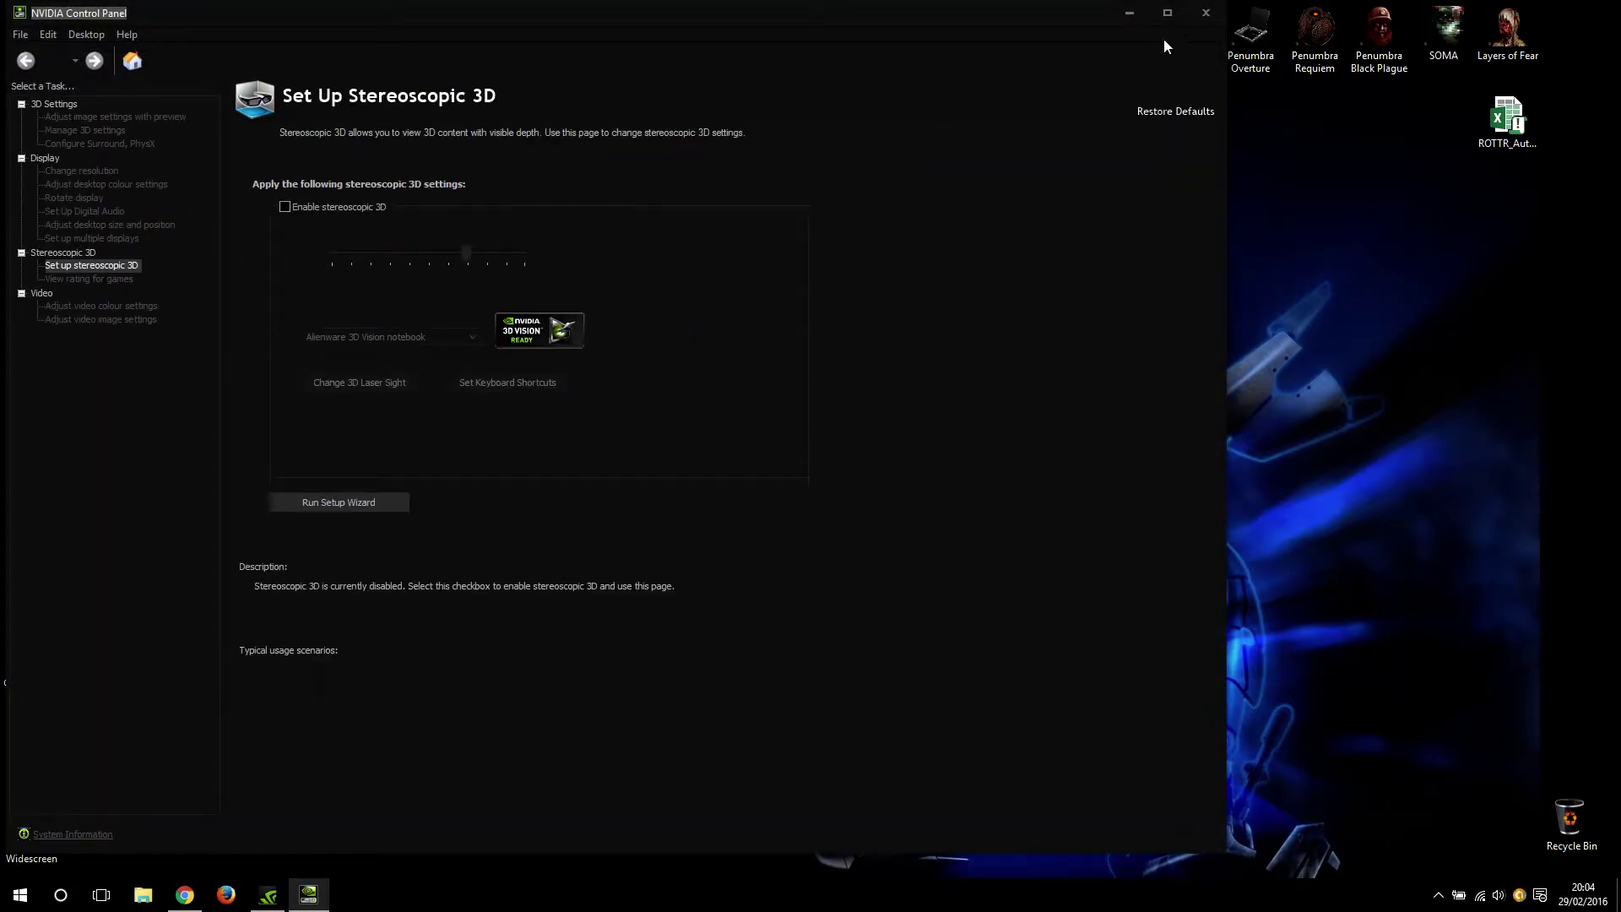
click(1206, 12)
double_click(31, 34)
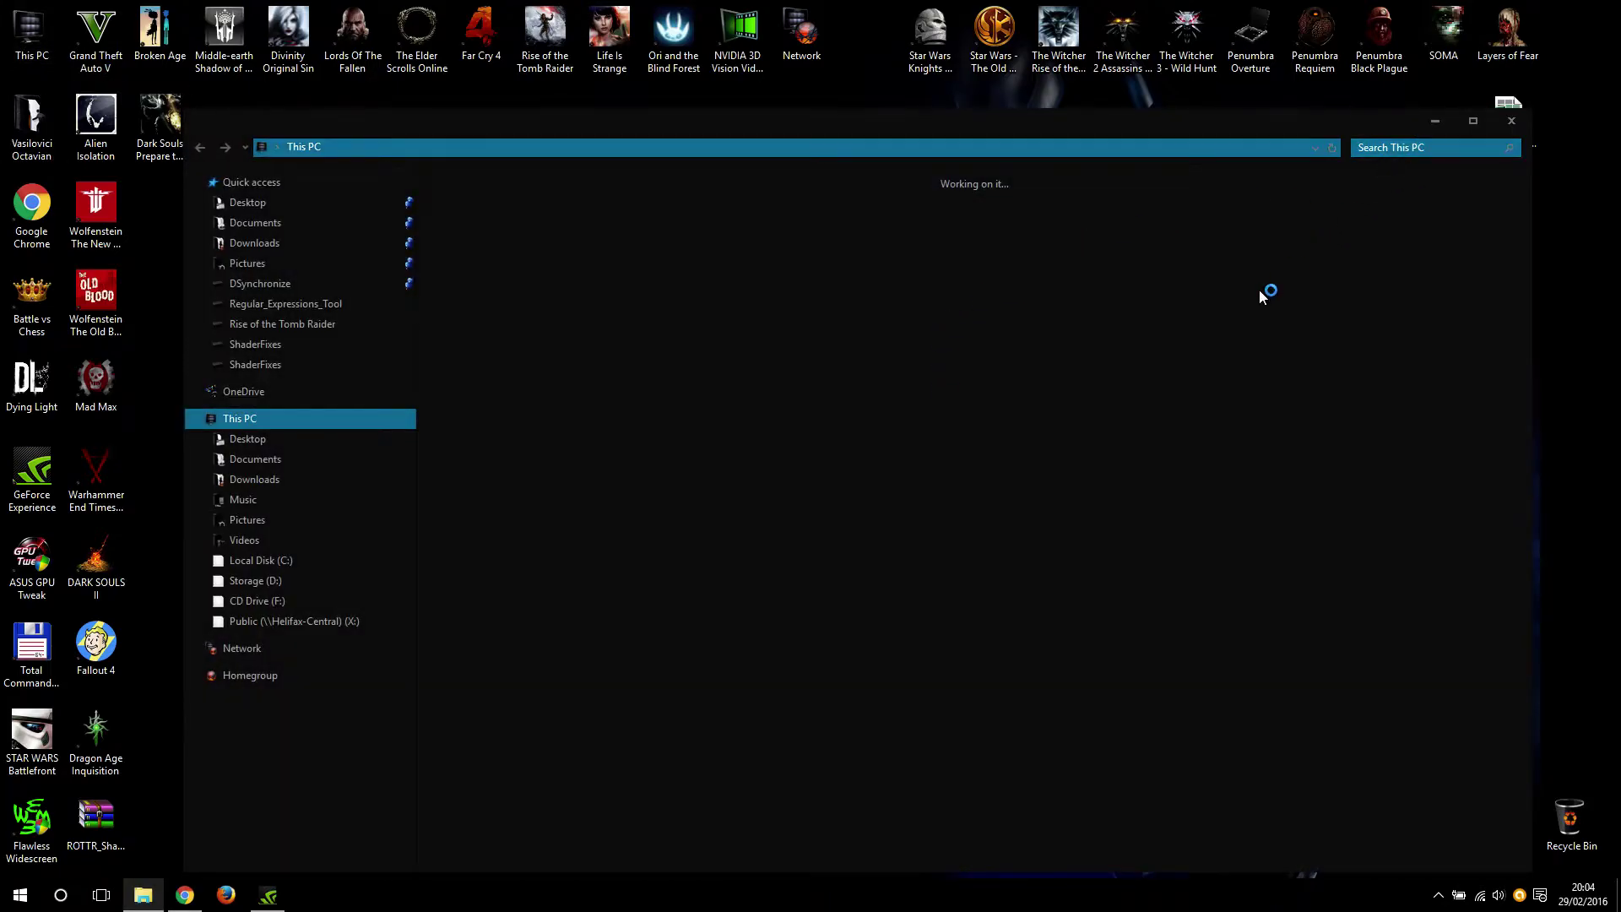
Browse to C:\NVIDIA\nvInspector and launch Geforce 3D Profile Manager.exe.
drag(1111, 120, 1082, 89)
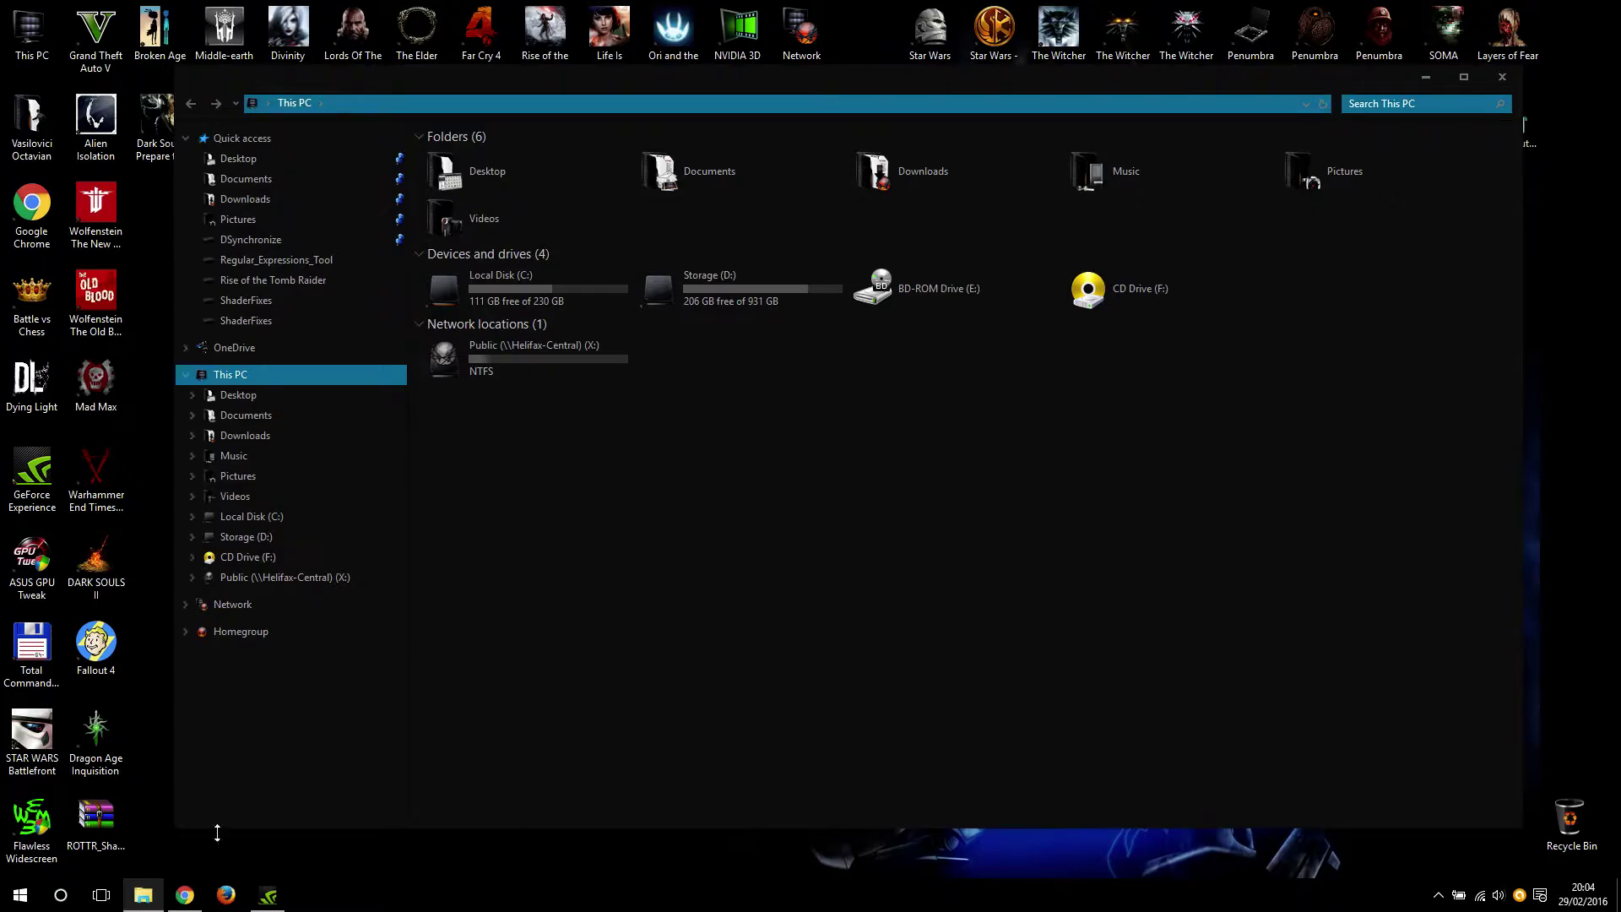
double_click(576, 299)
double_click(457, 262)
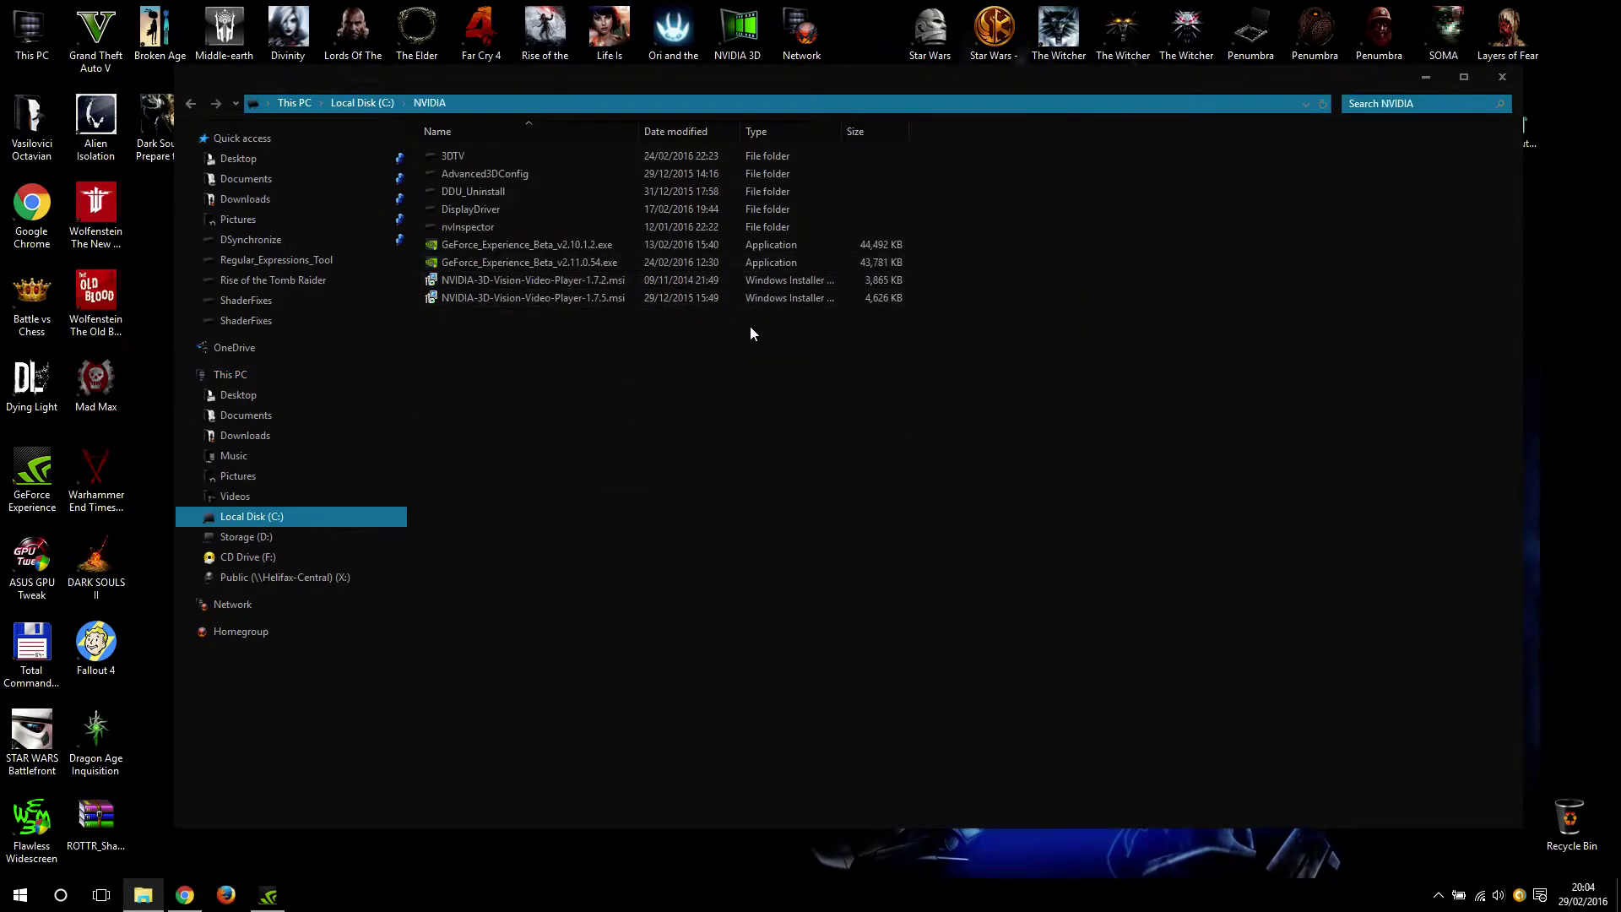
double_click(488, 228)
double_click(520, 244)
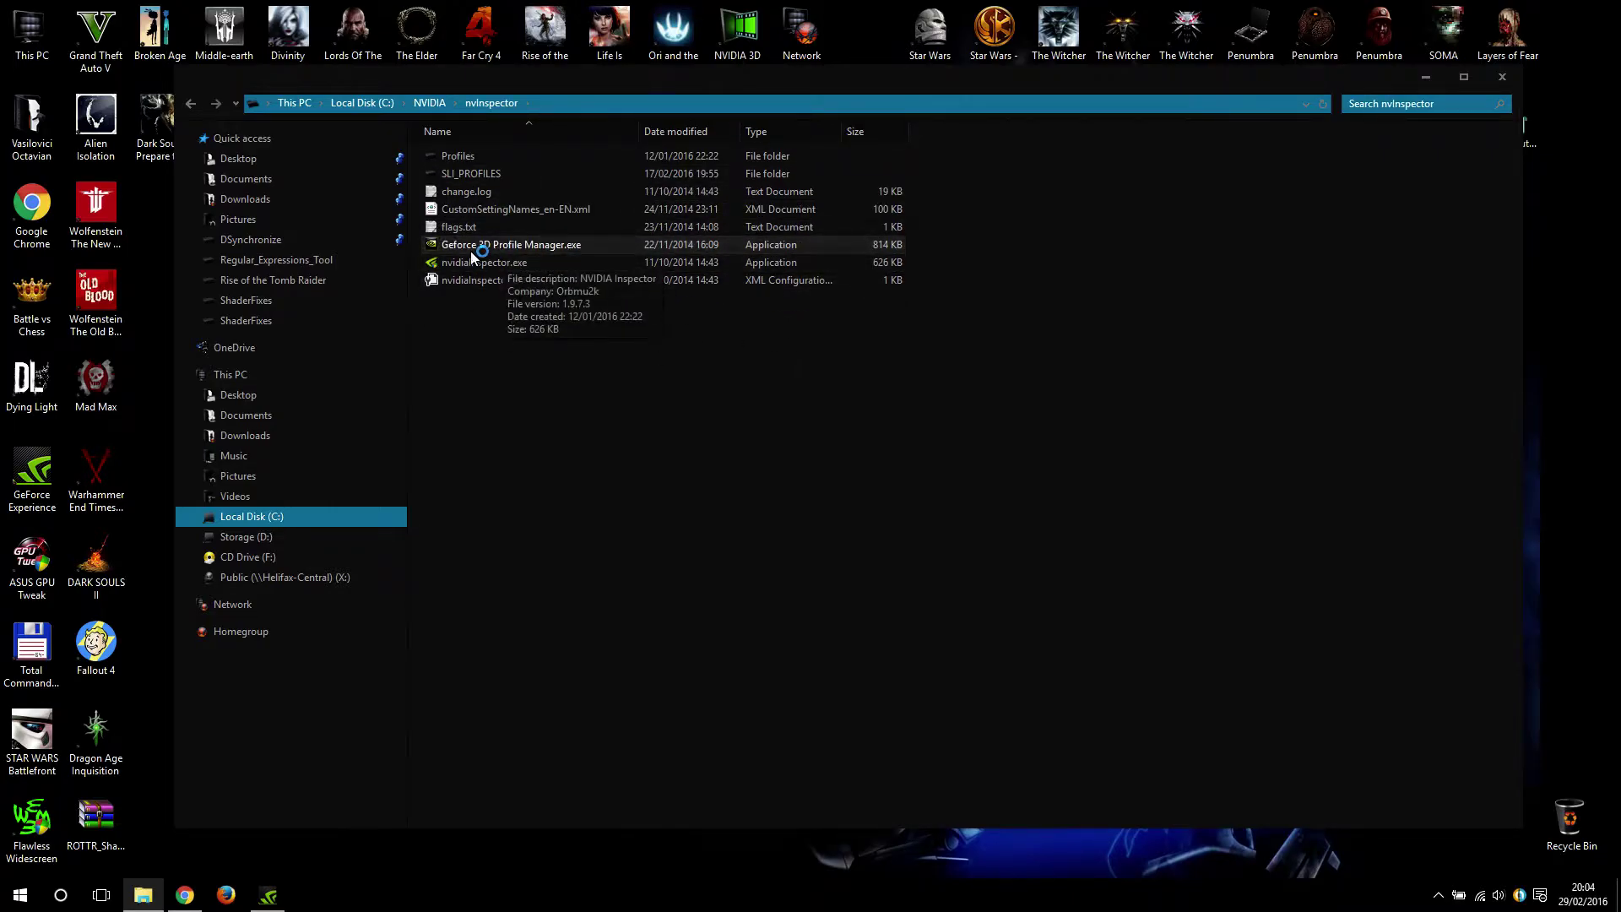
drag(785, 353, 1156, 402)
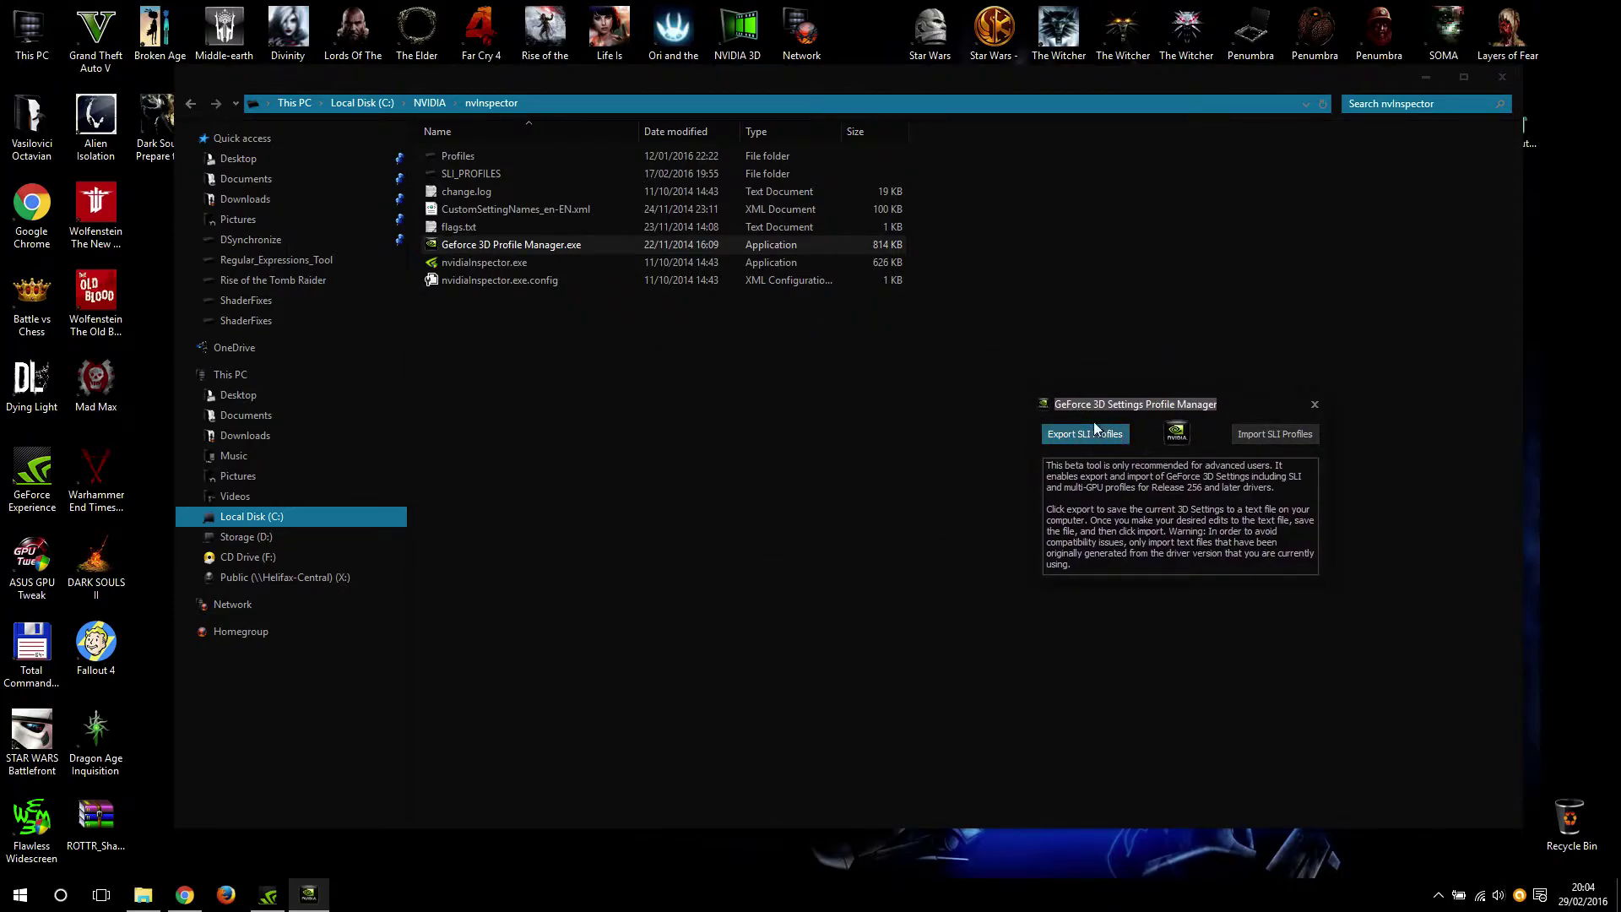
click(763, 463)
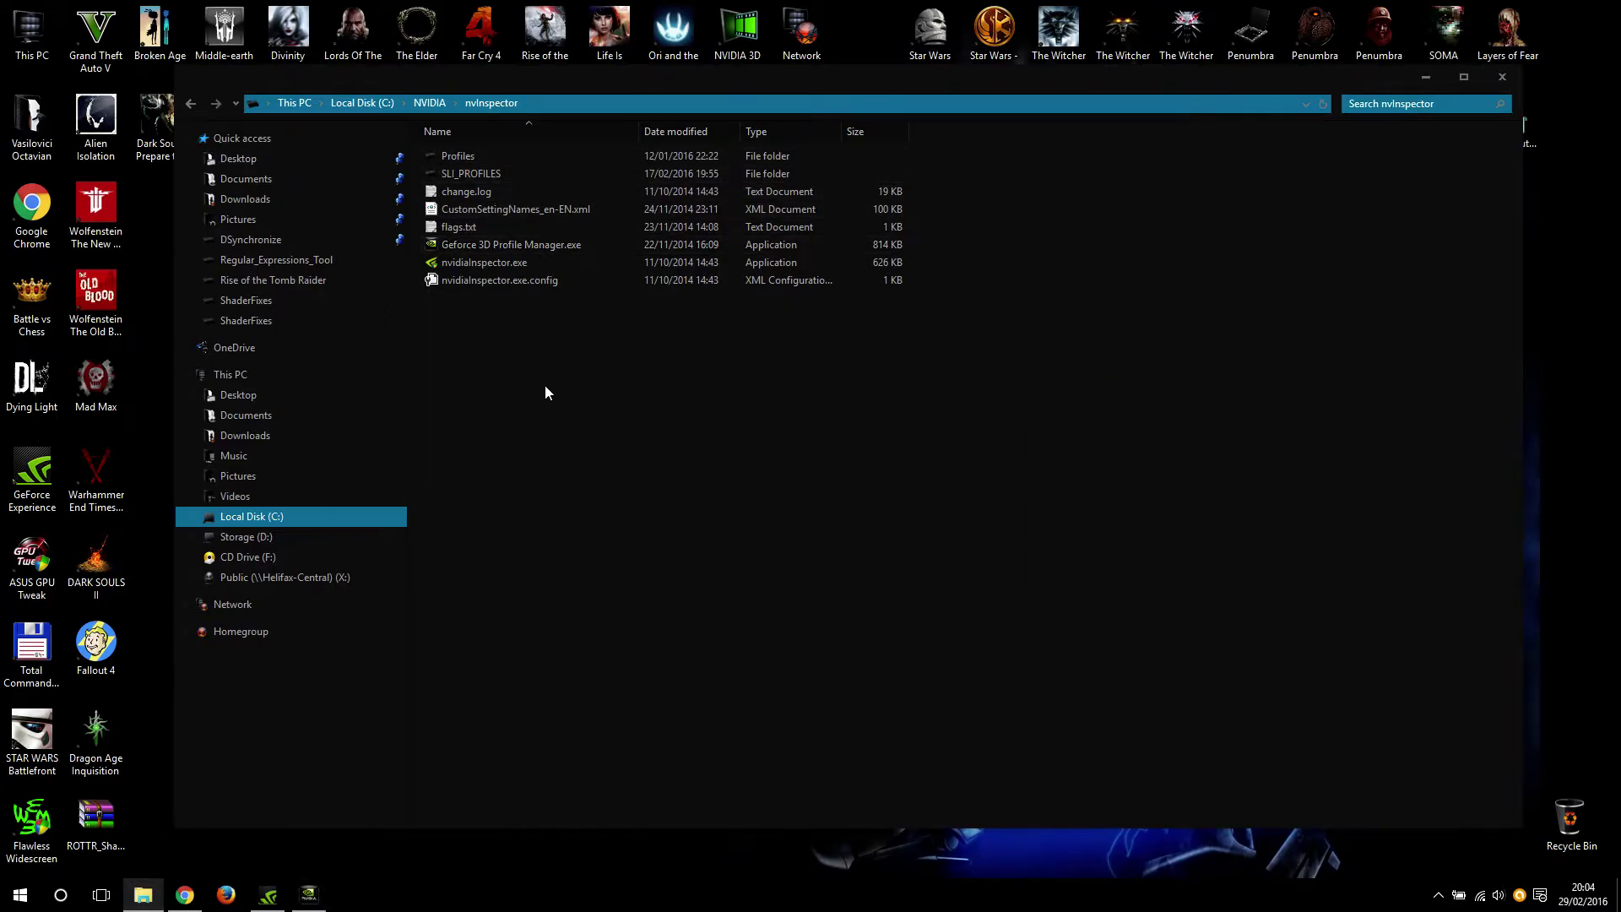
Return to the Local Disk (C:) root and pick out Program Files, Program Files (x86) and ProgramData.
click(376, 103)
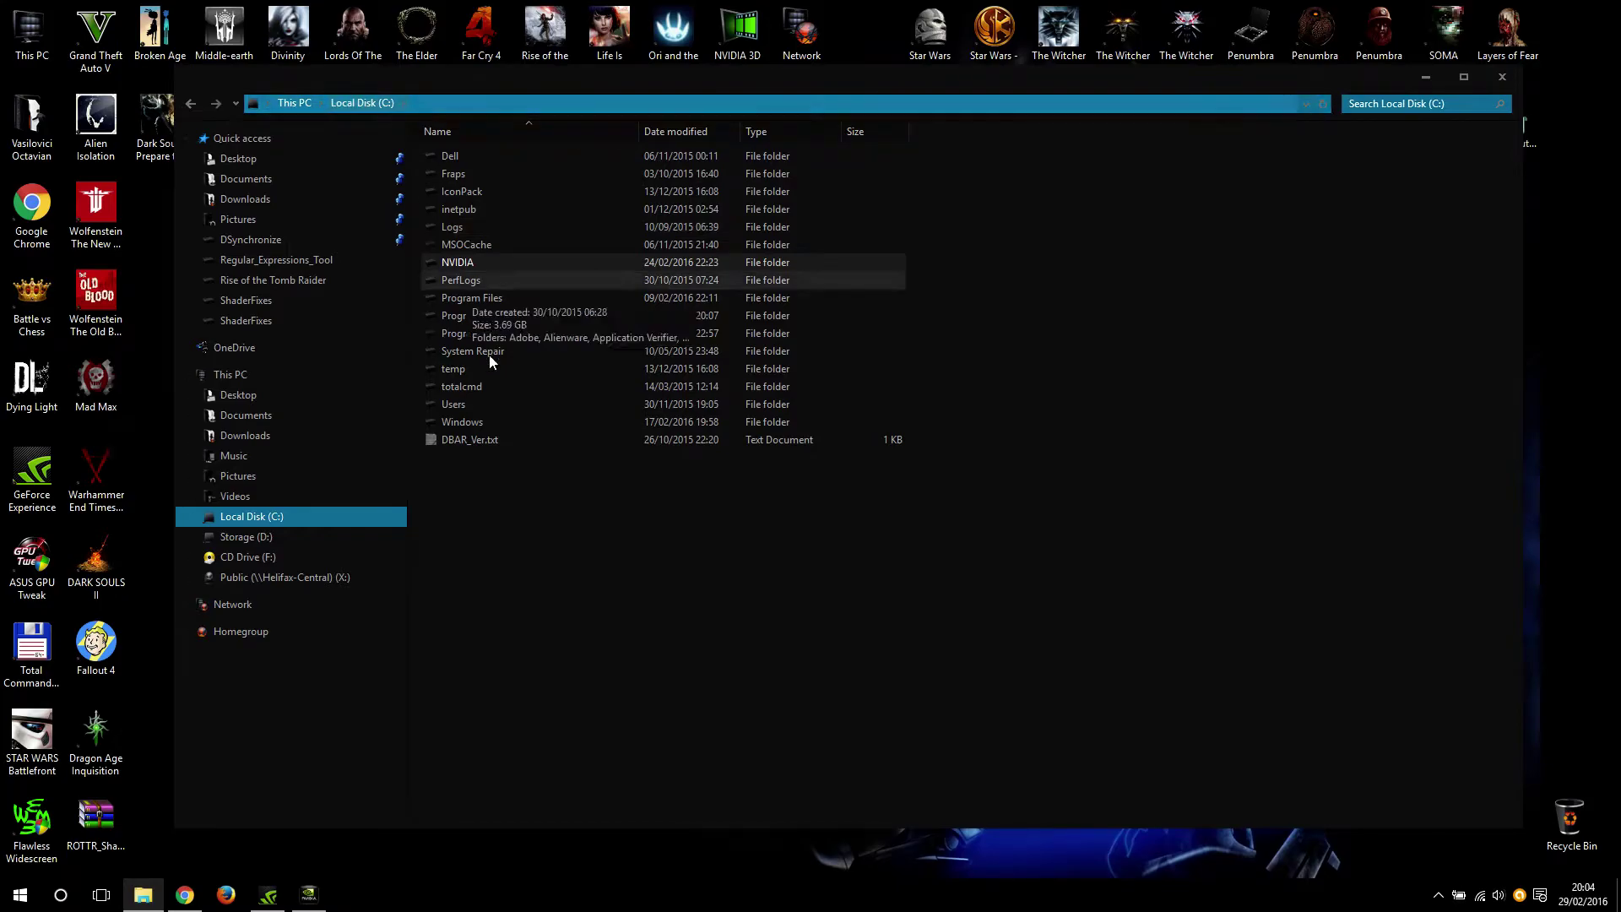
click(493, 299)
click(520, 319)
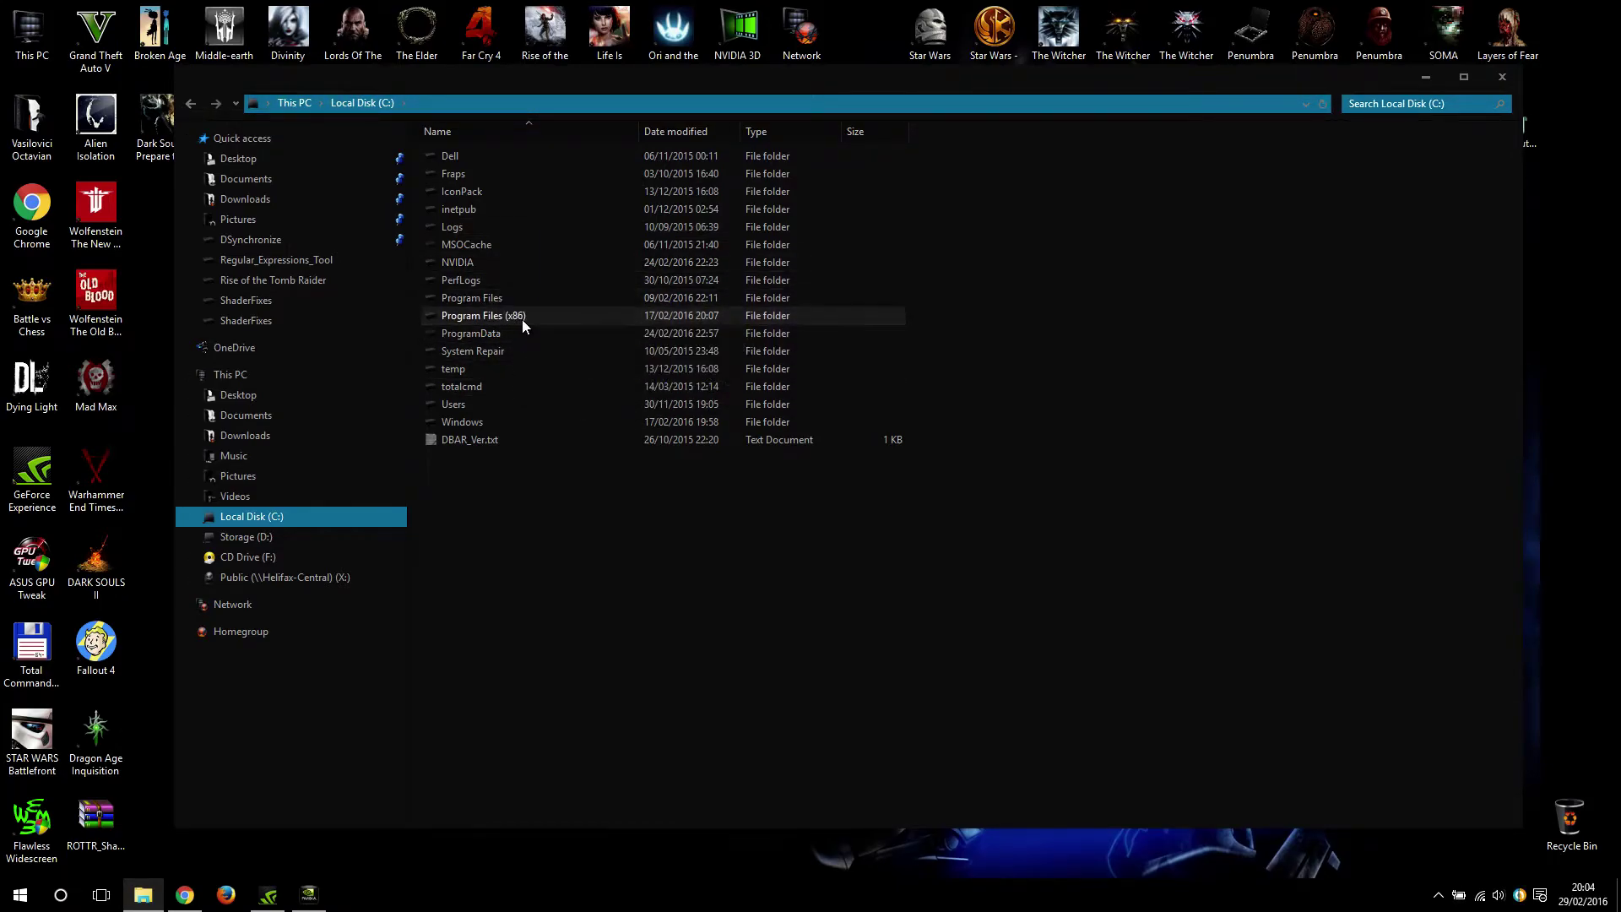
click(500, 336)
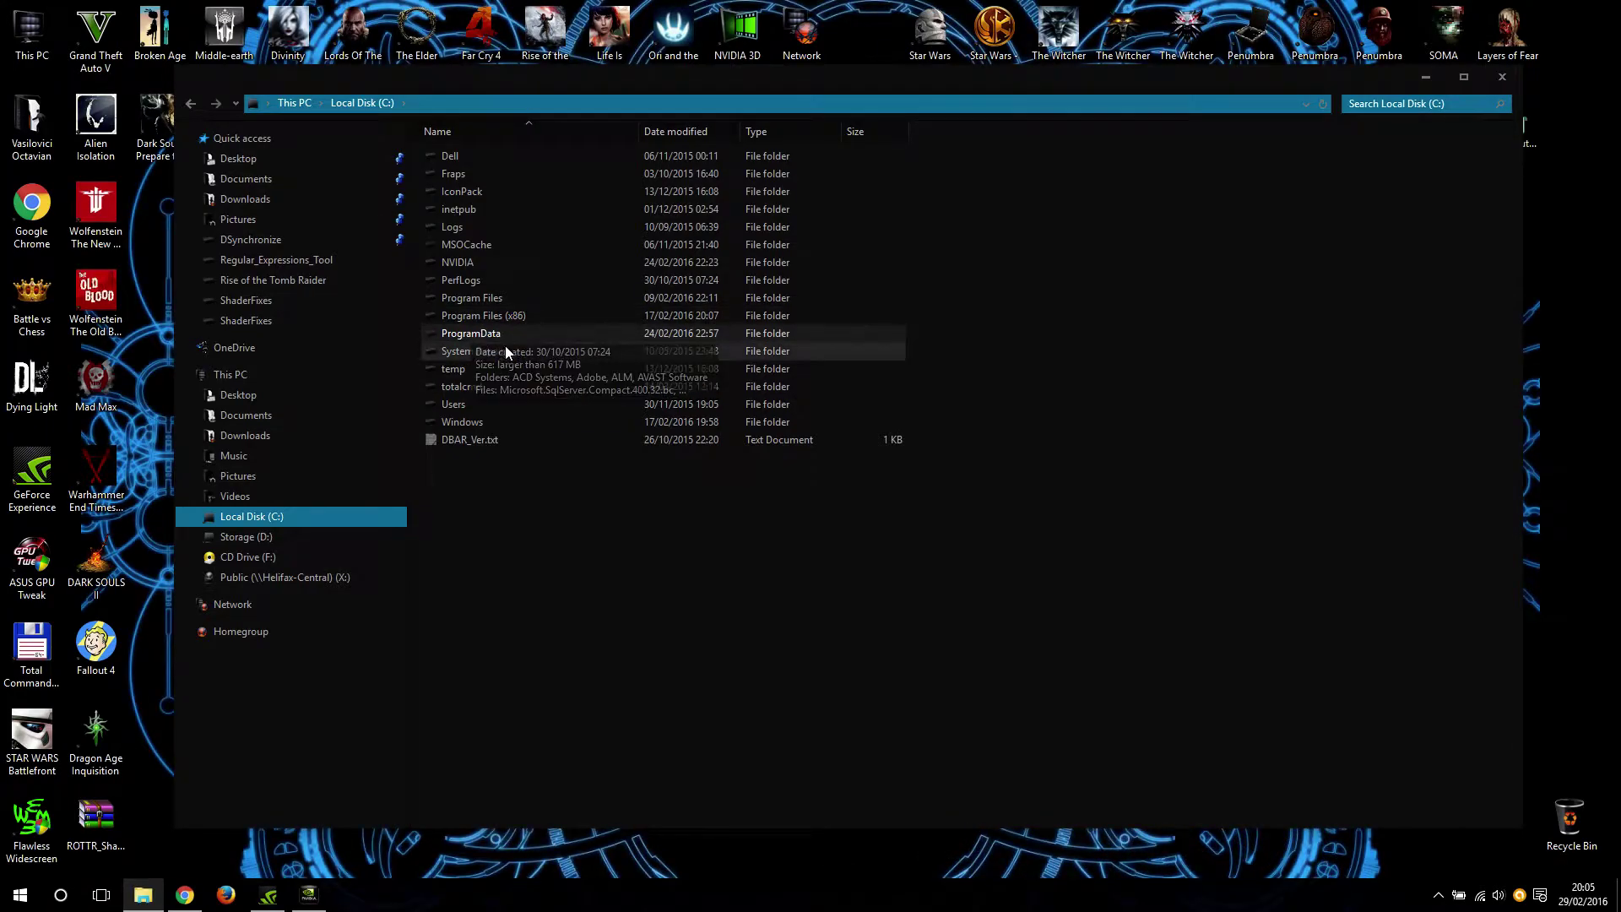
mouse_move(491, 336)
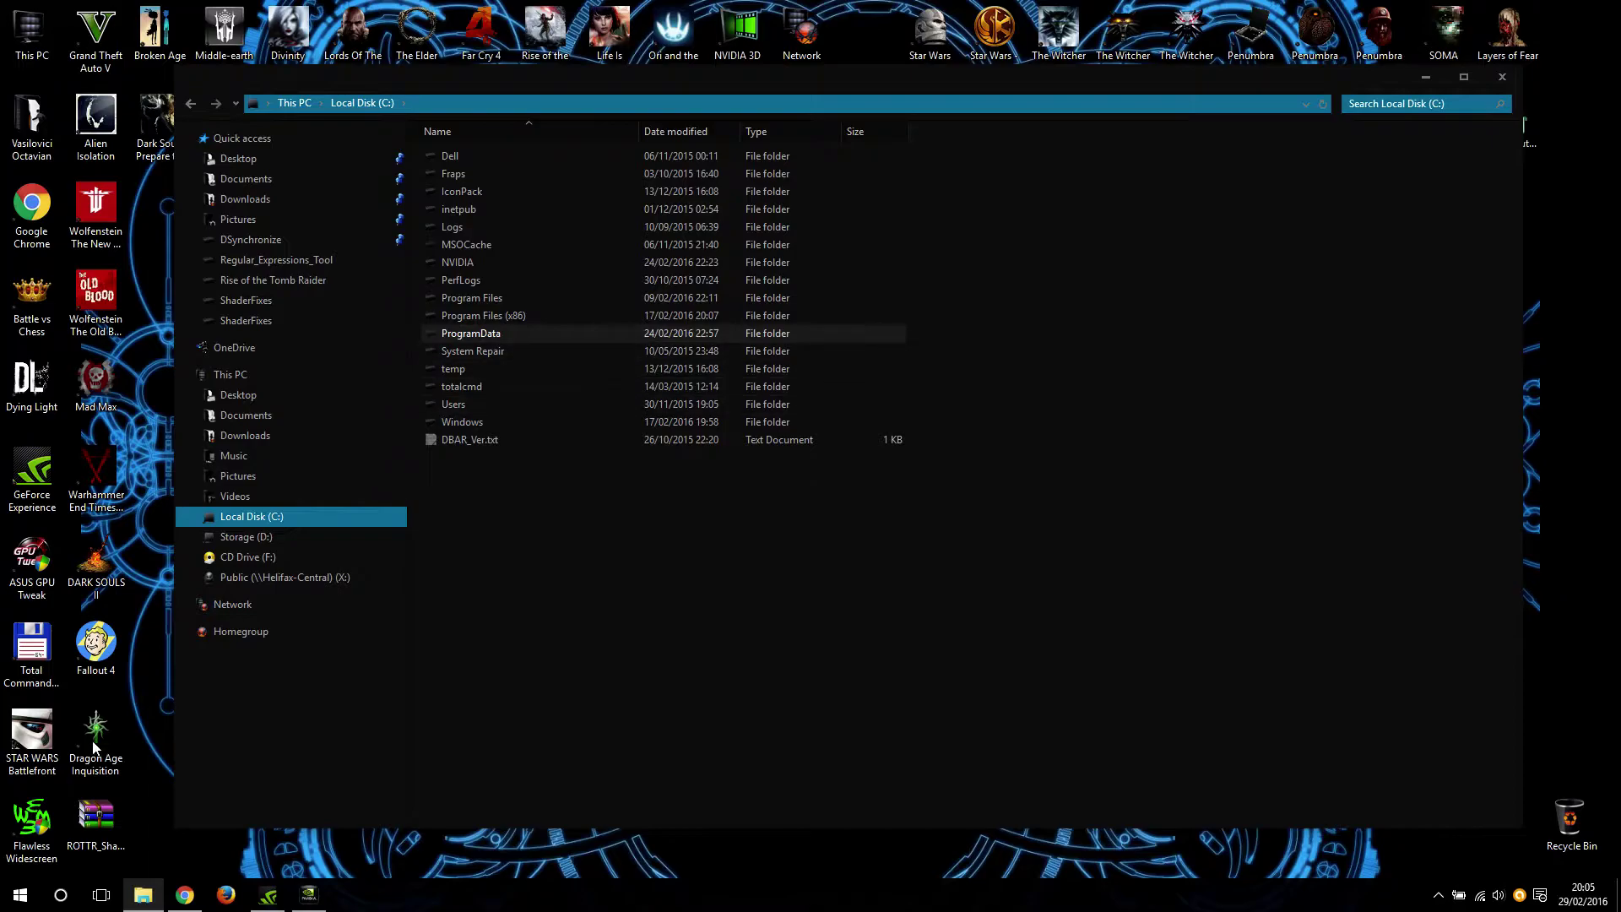
Open C:\ProgramData in File Explorer through the Run dialog.
click(19, 896)
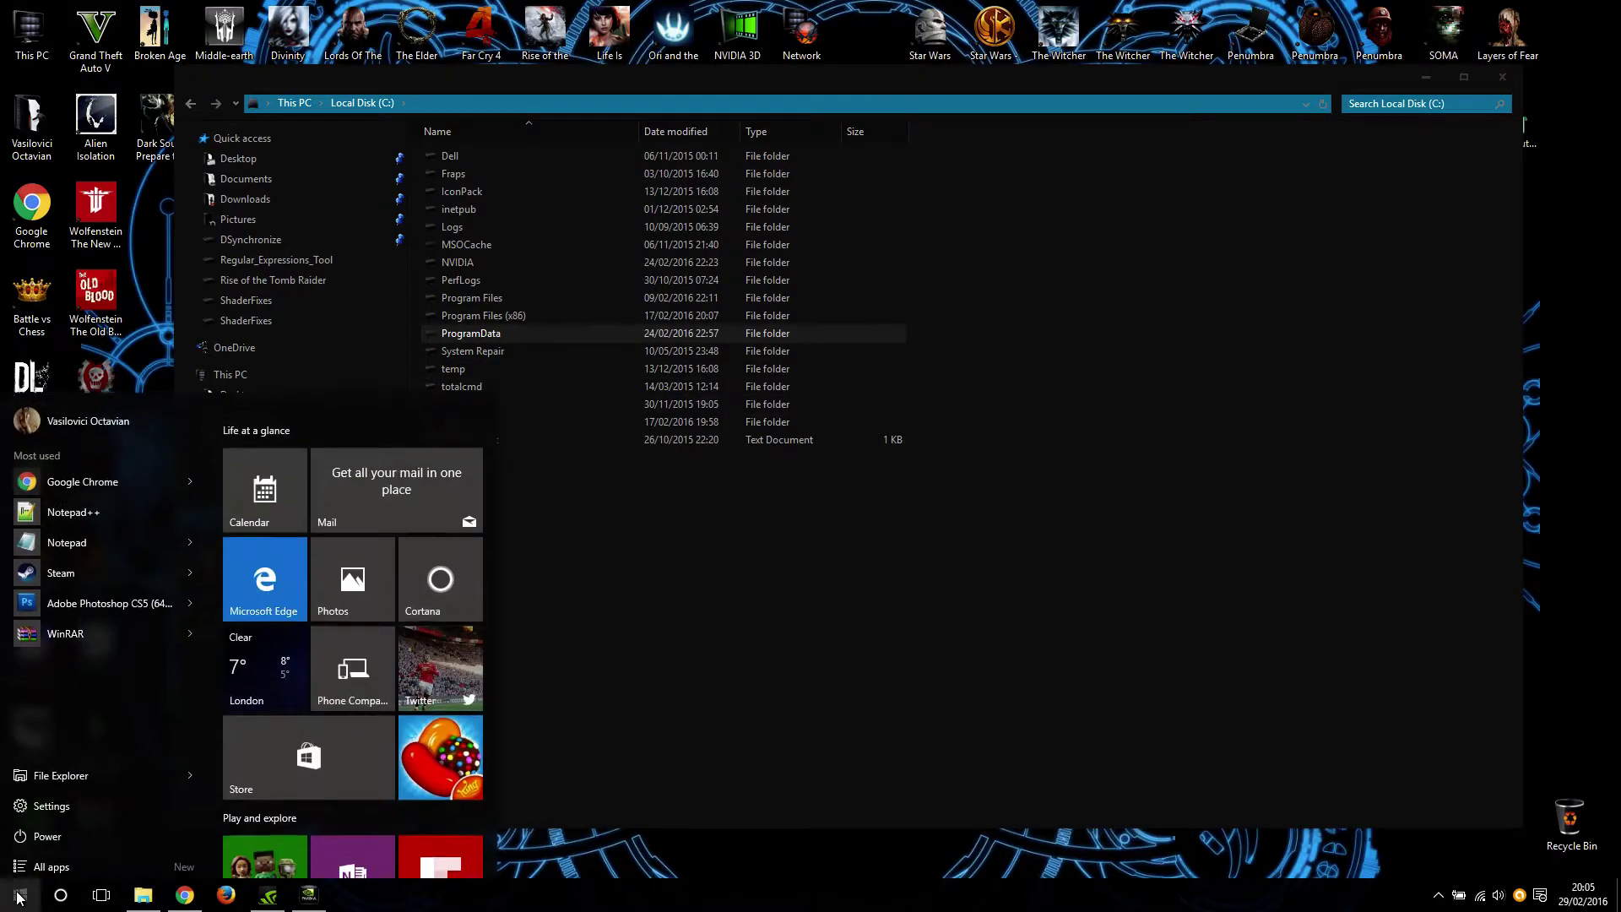
click(18, 897)
right_click(21, 897)
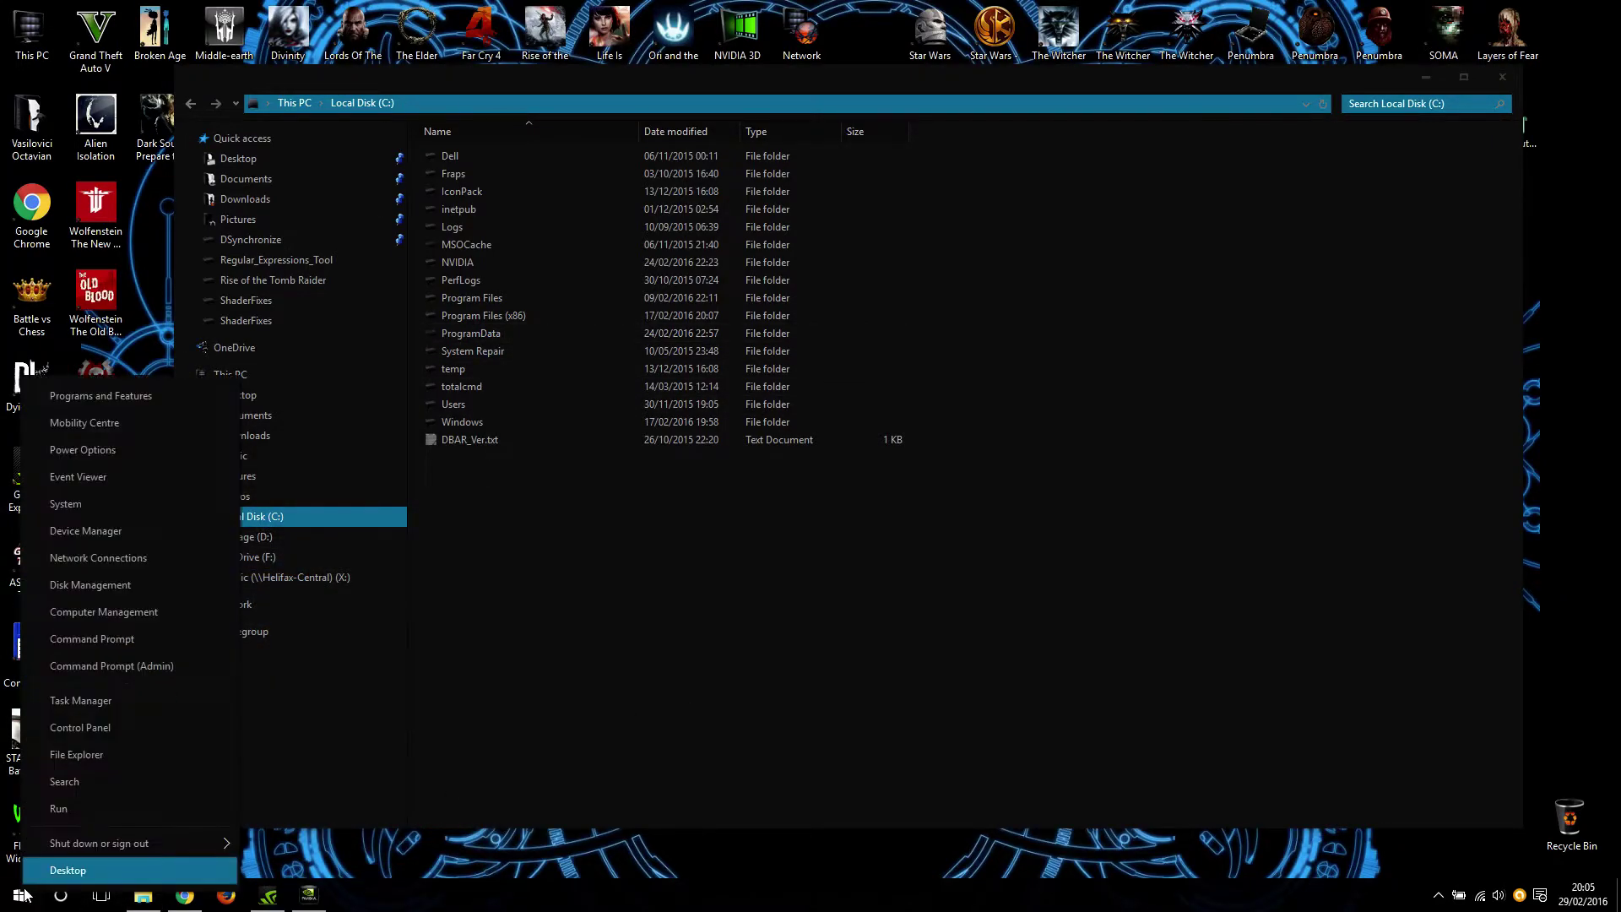
click(51, 809)
text(notepad++C)
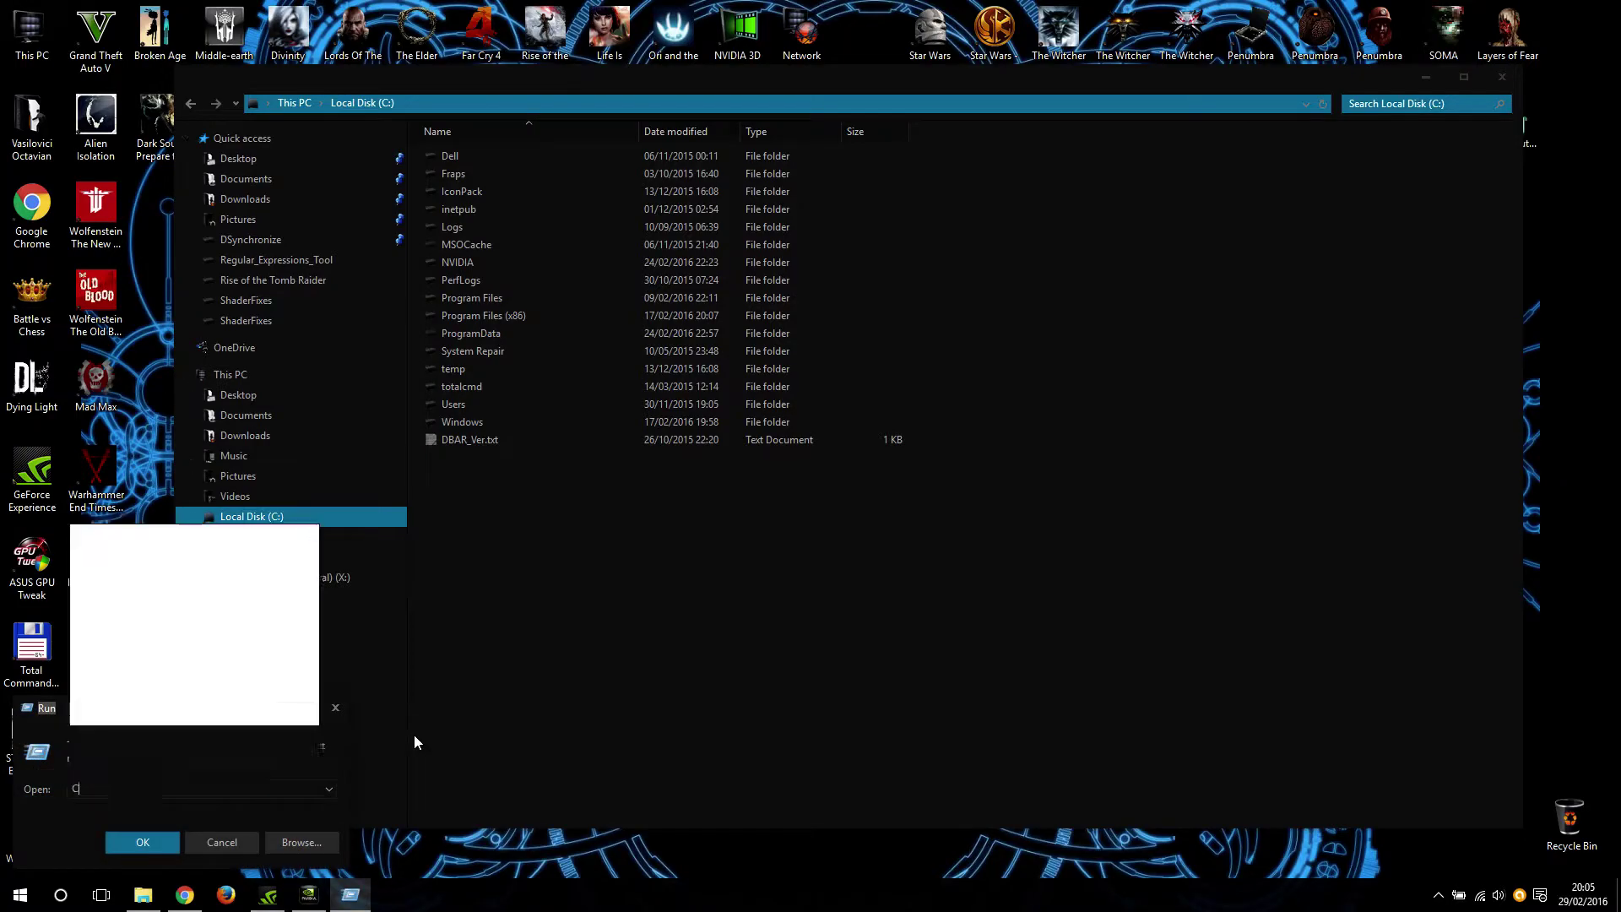
text(:\peo)
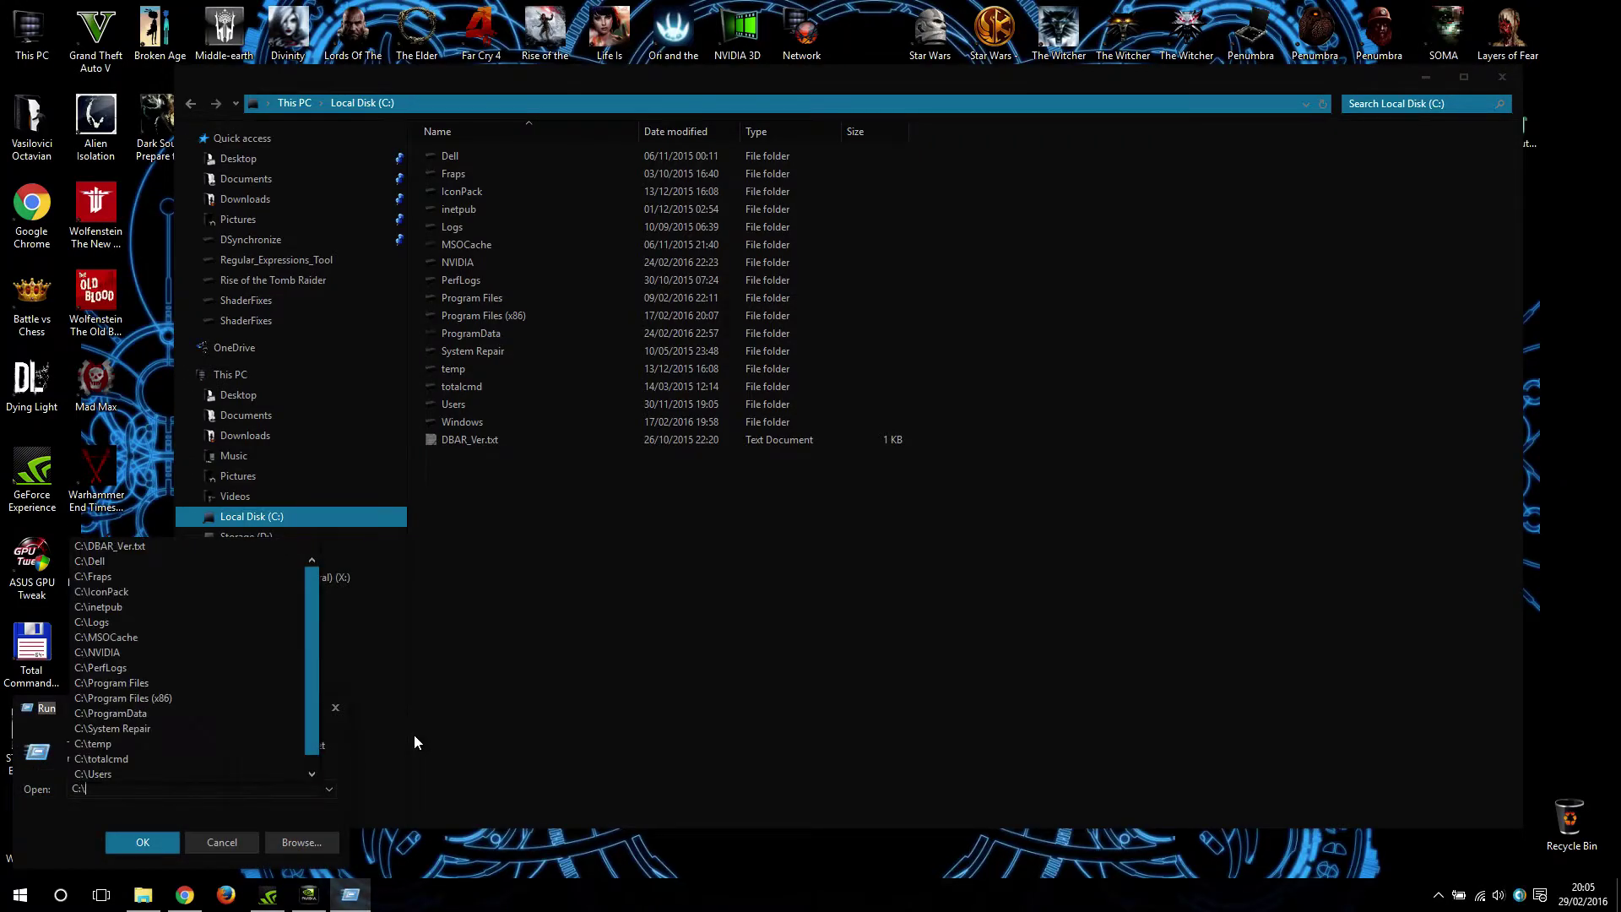
key(BackSpace)
key(BackSpace)
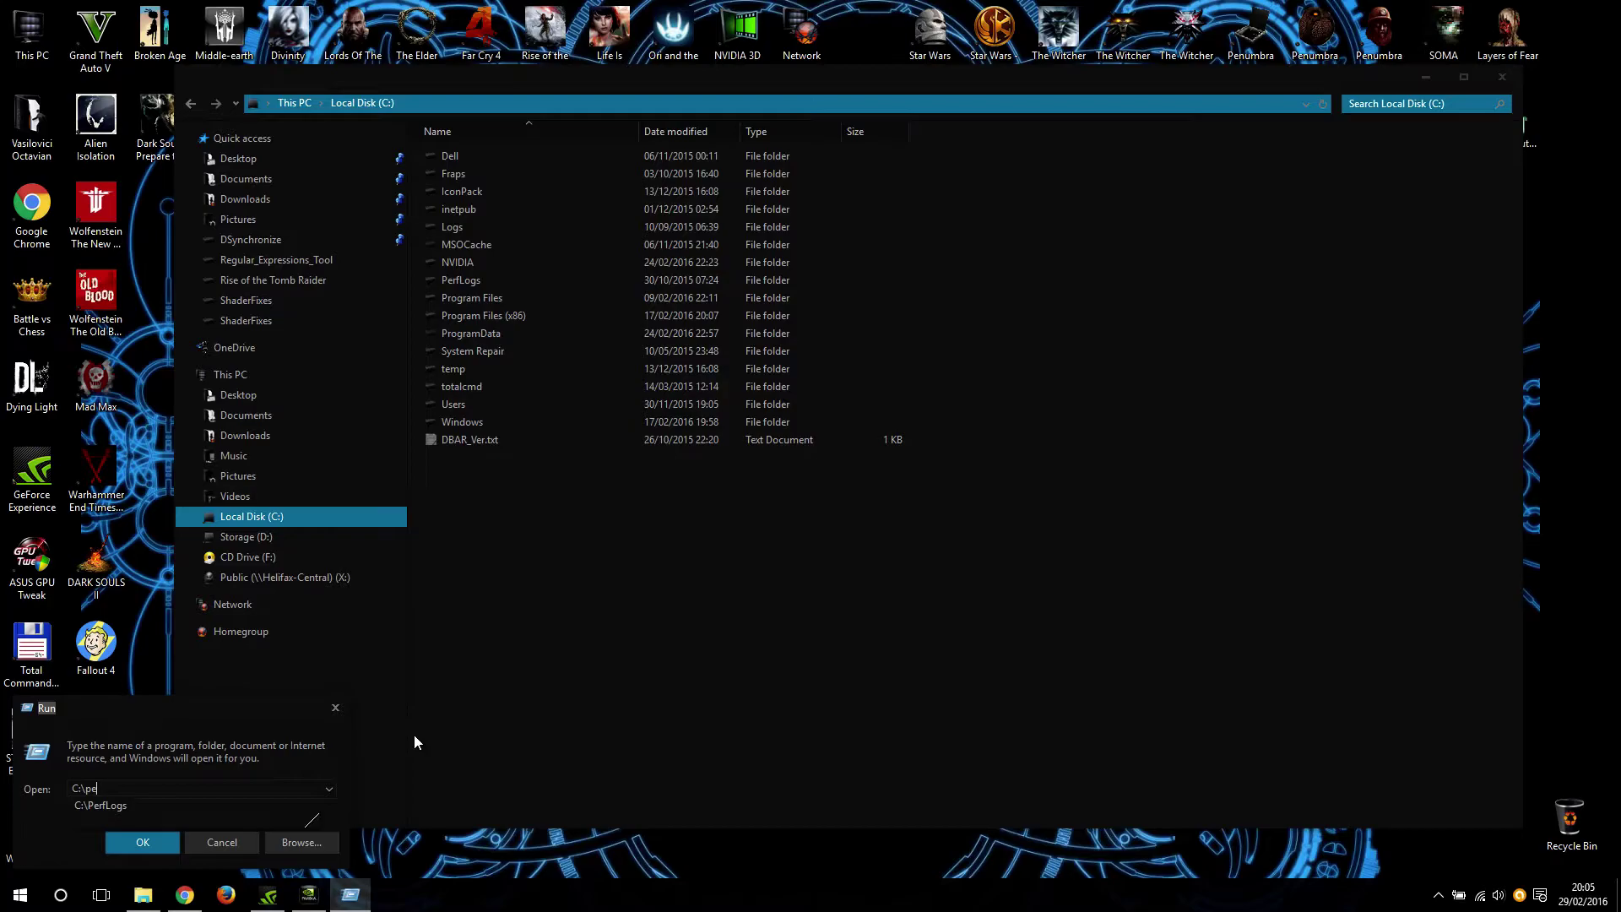
text(r)
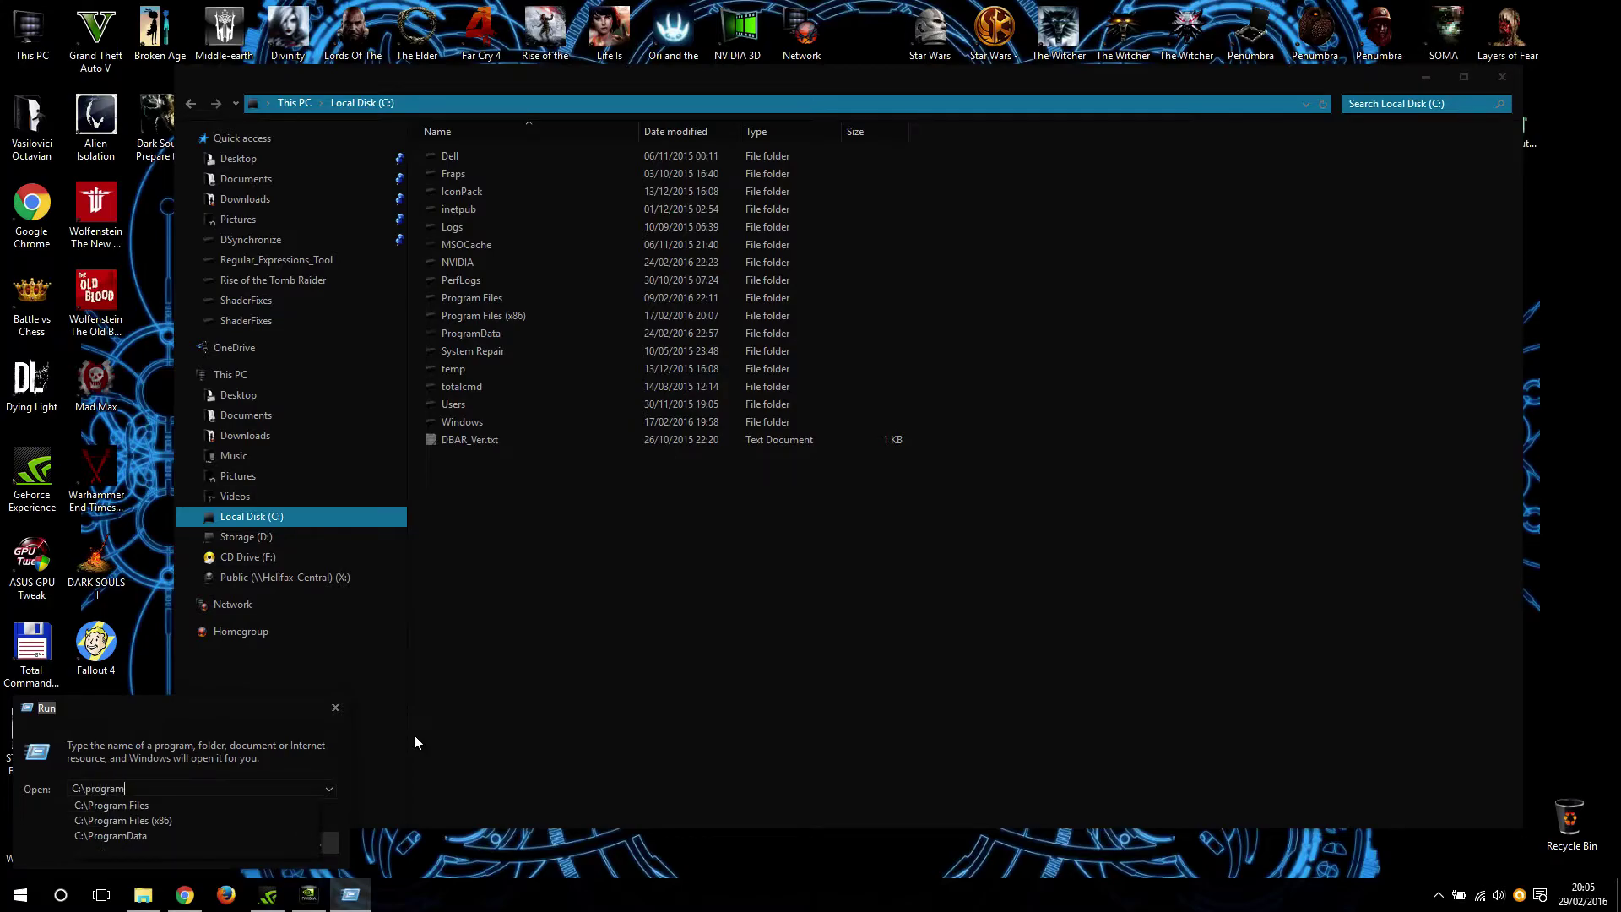
text(ogramData)
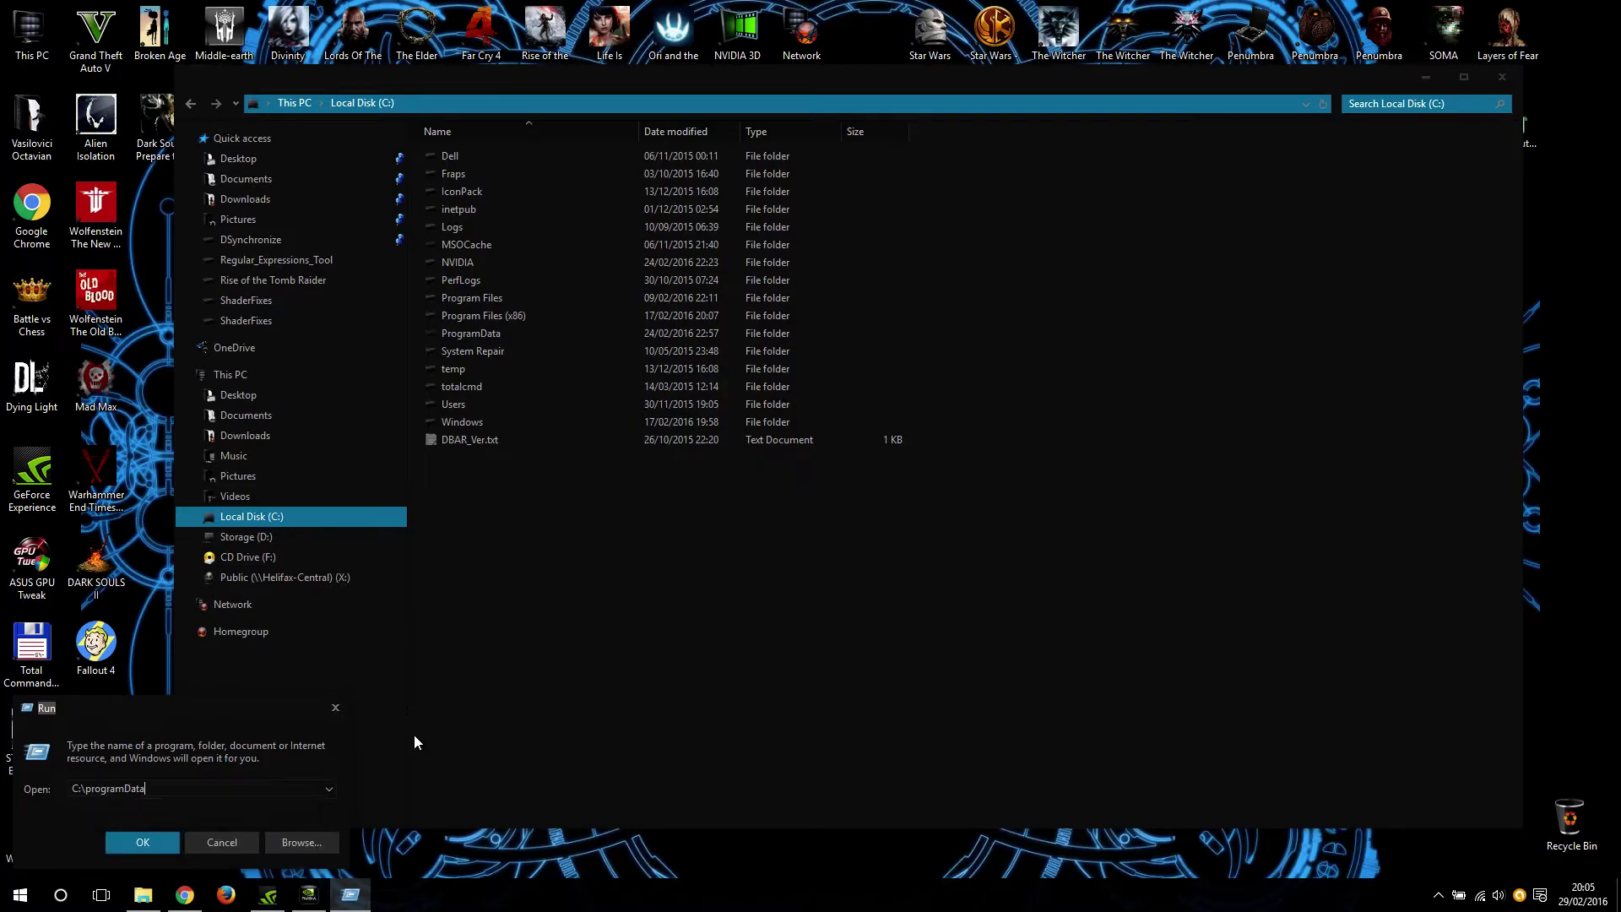
key(Return)
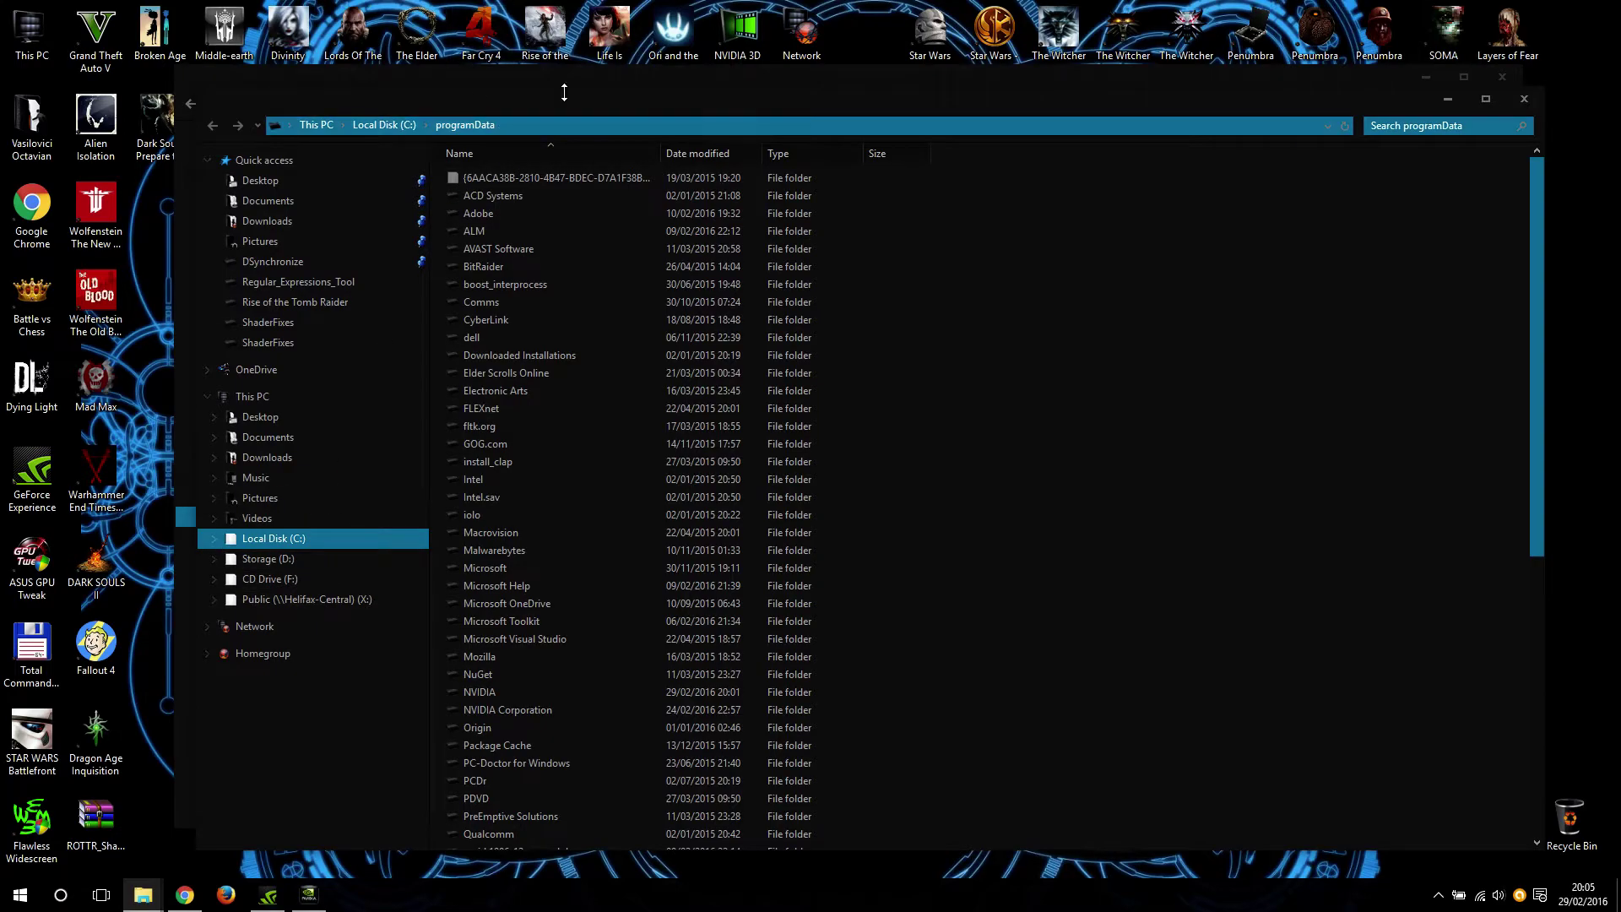
Navigate into ProgramData\NVIDIA Corporation\Drs to show nvdrsdb0.bin, nvdrssel.bin and related files.
drag(562, 101, 439, 33)
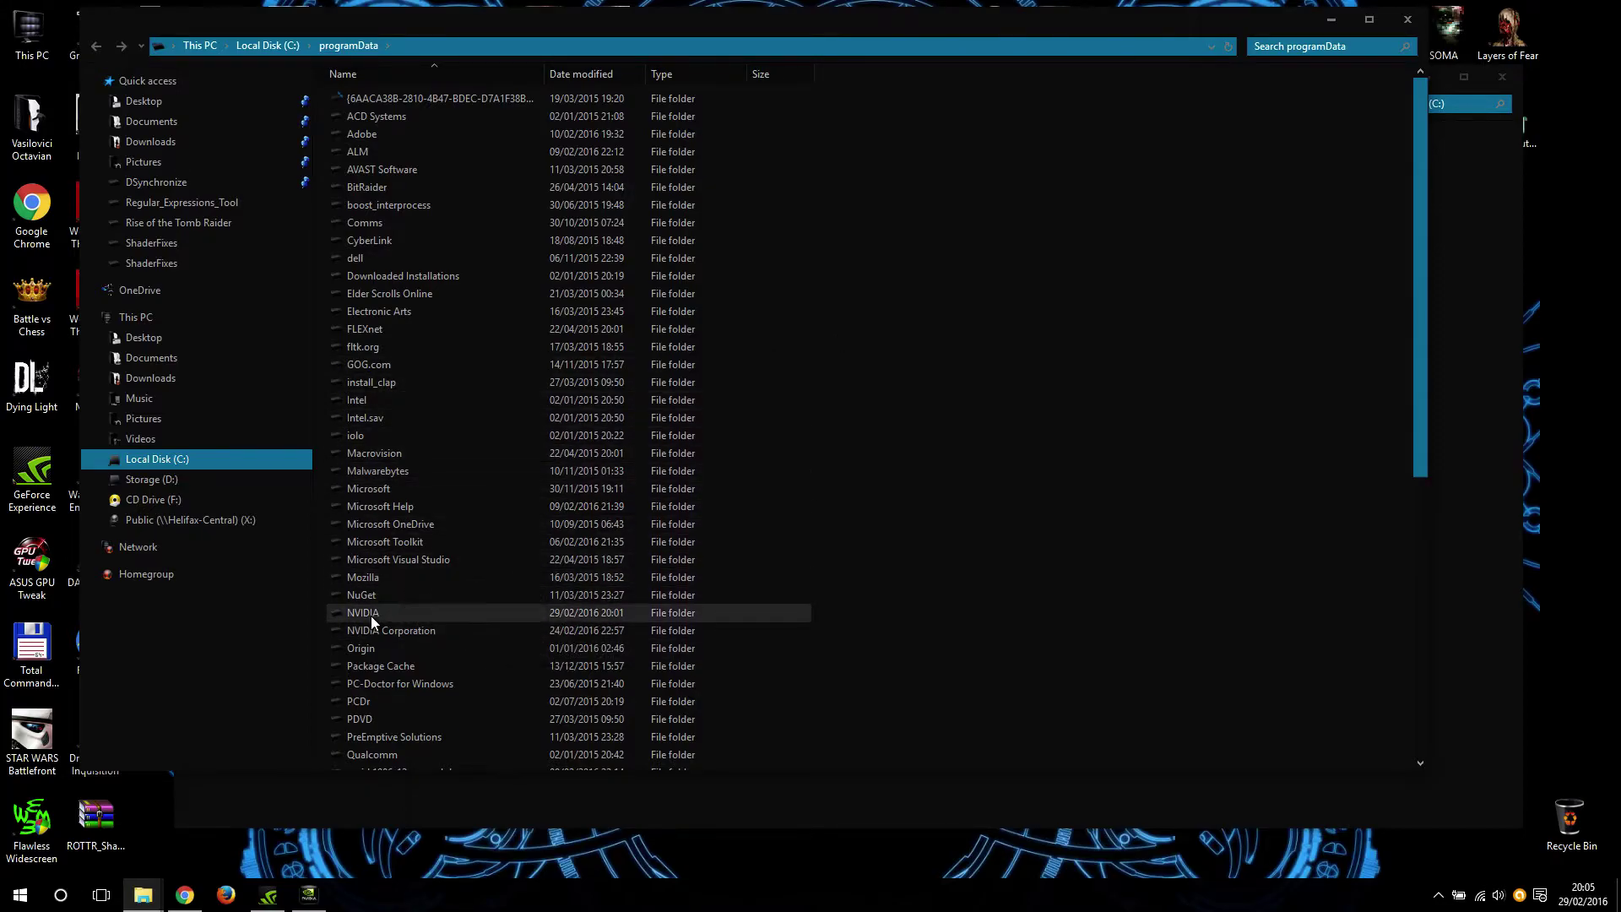
scroll(423, 557, down, 2)
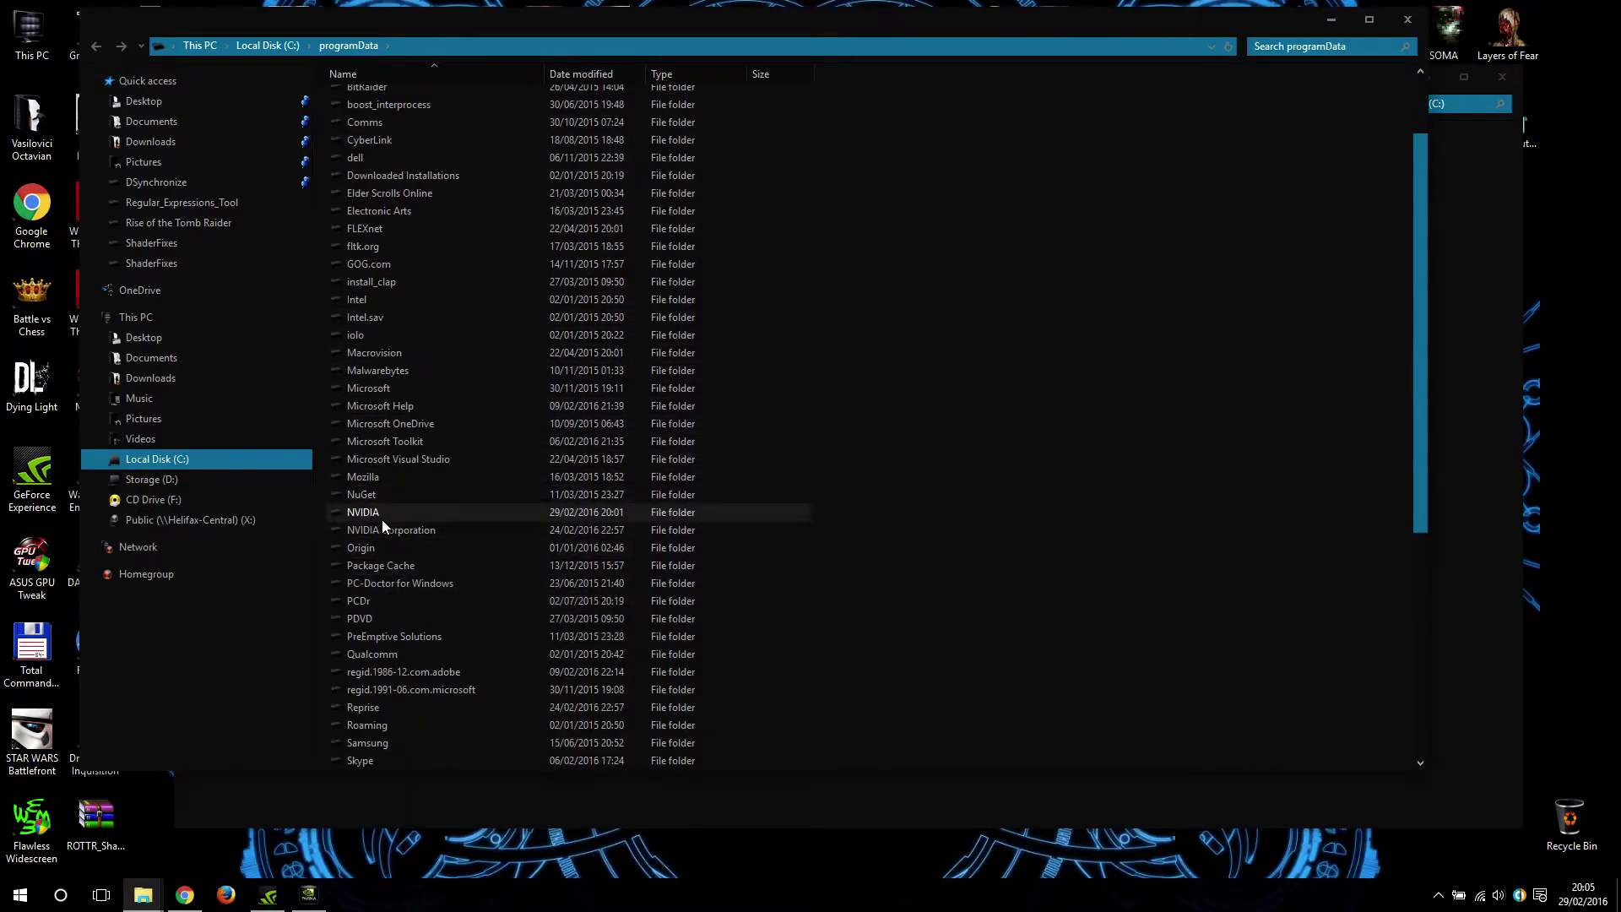
double_click(389, 511)
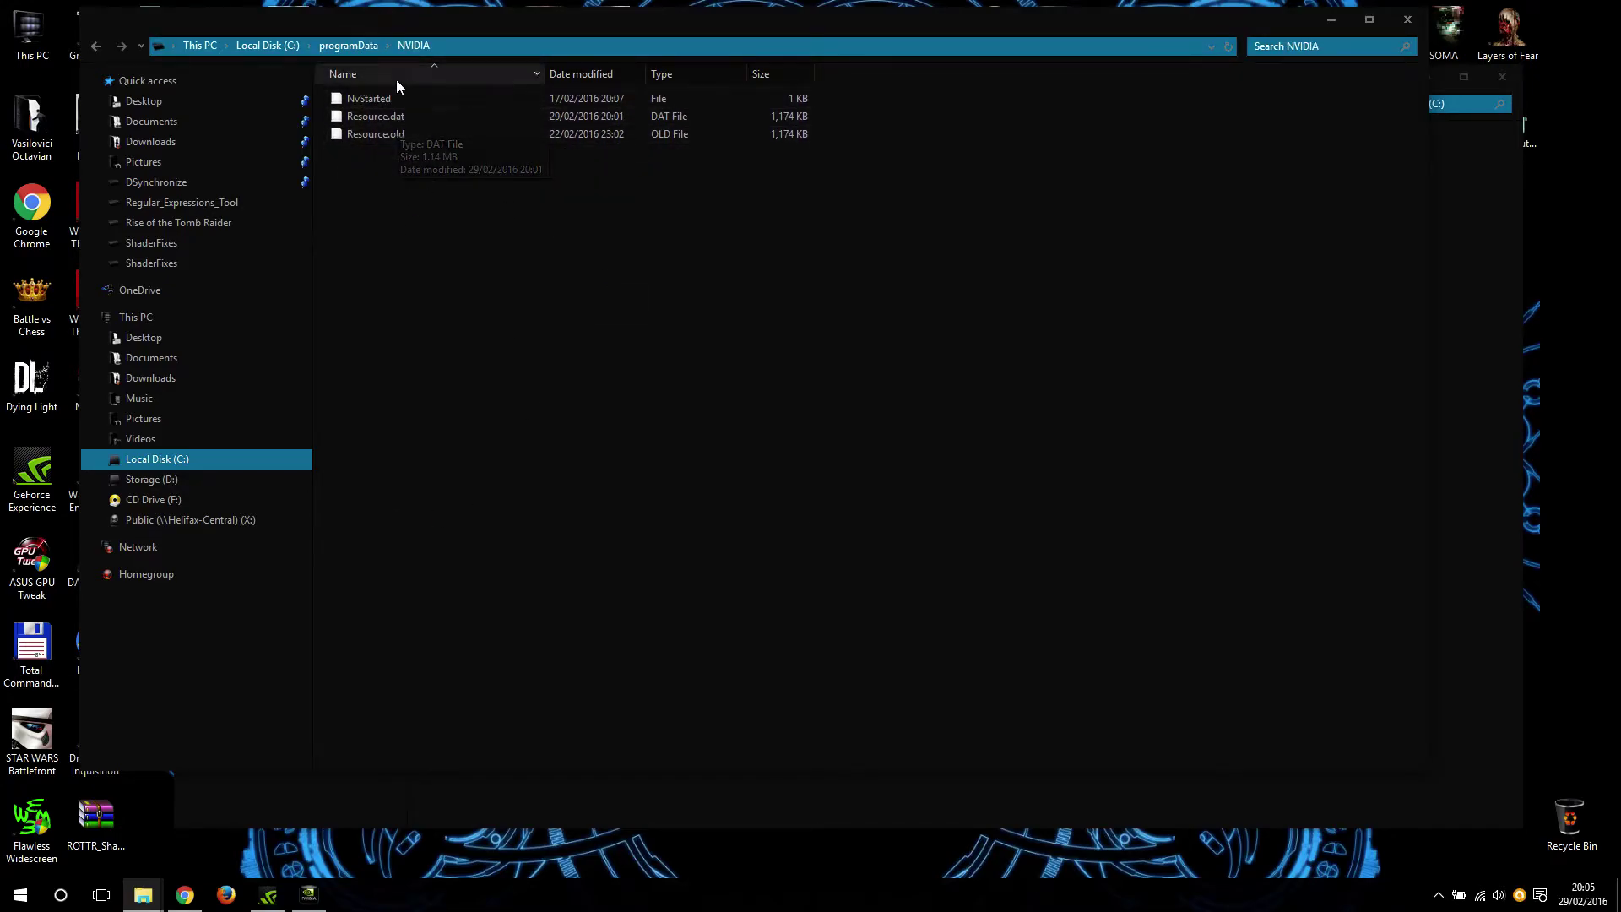
click(349, 48)
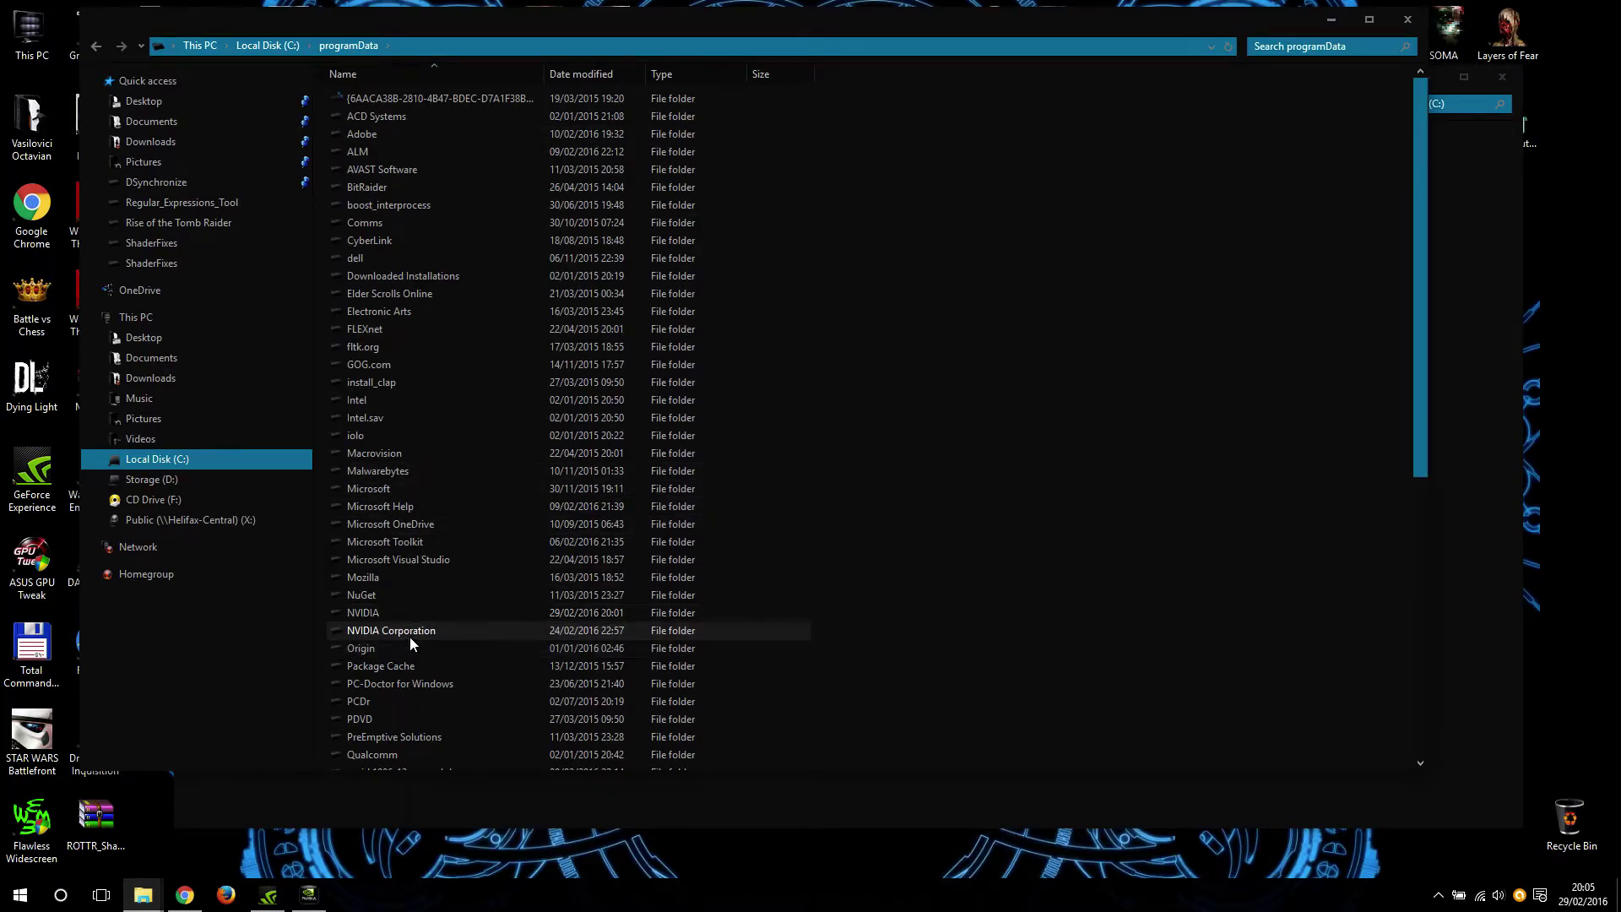
double_click(428, 635)
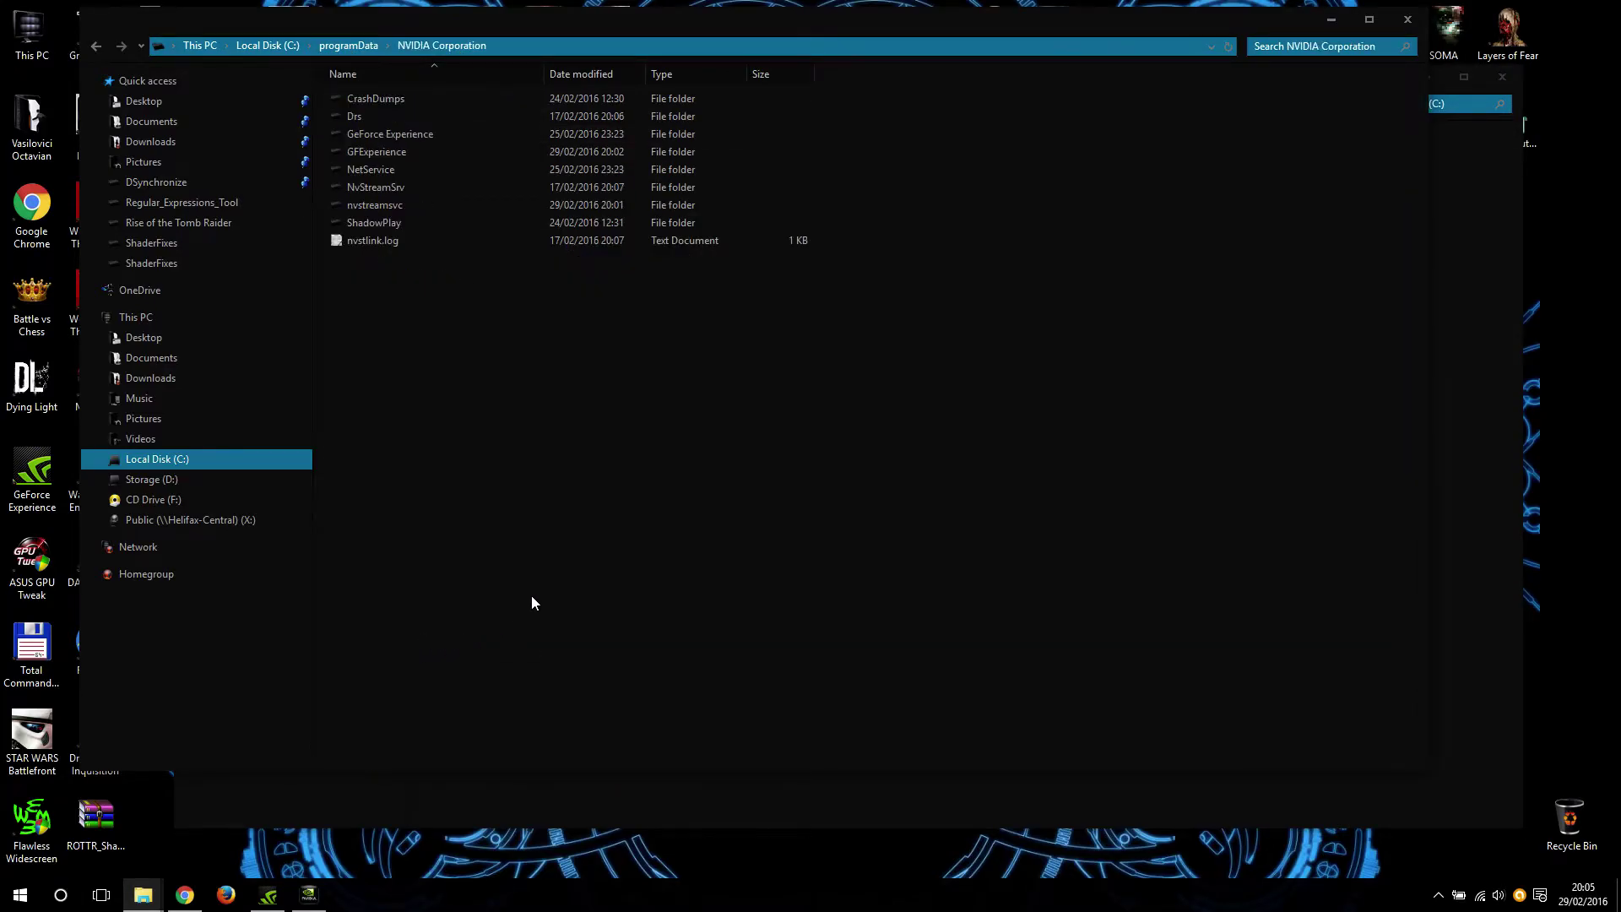
double_click(356, 118)
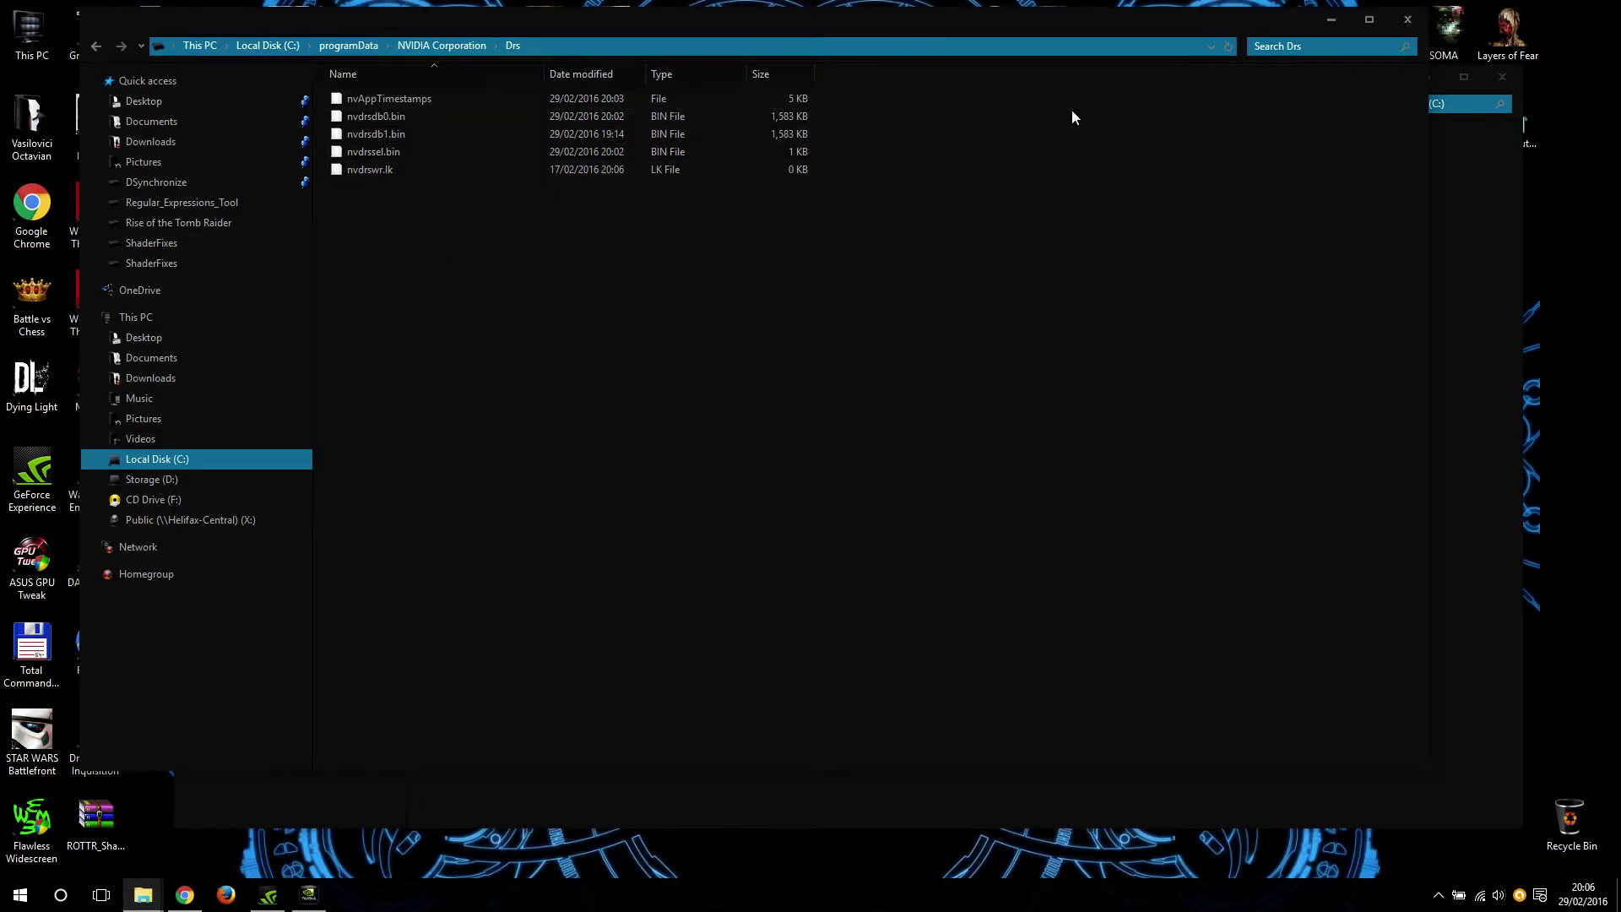
drag(1057, 34, 994, 27)
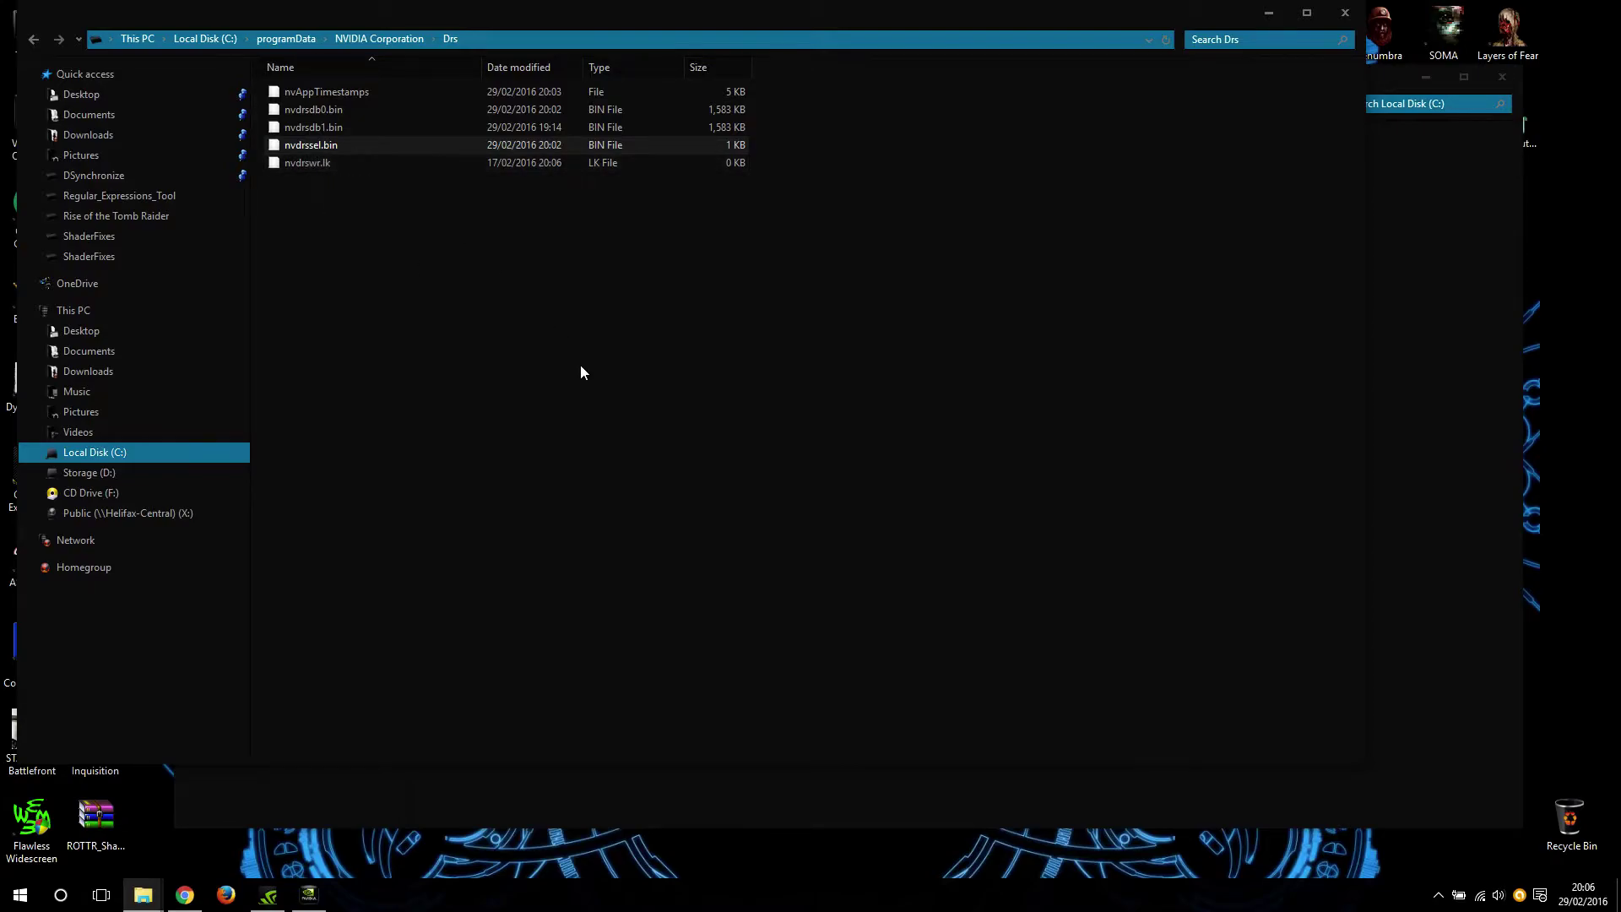
Permanently delete nvdrssel.bin and export SLI profiles to NVIDIA Profiles.txt on the Desktop.
key(shift+Delete)
key(Return)
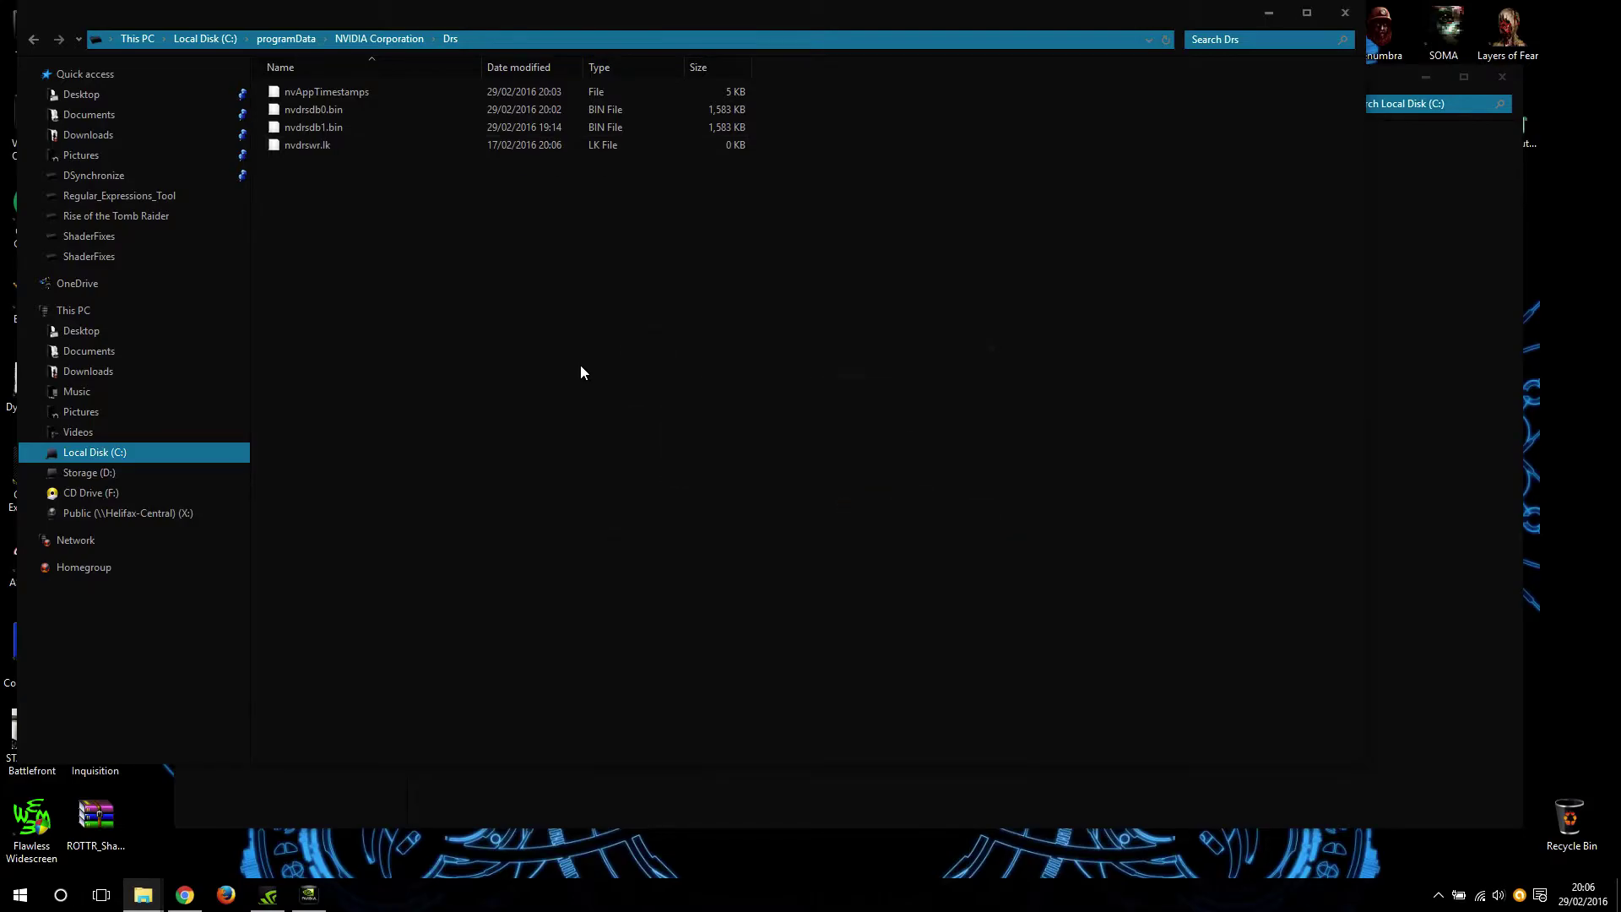
key(alt+Tab)
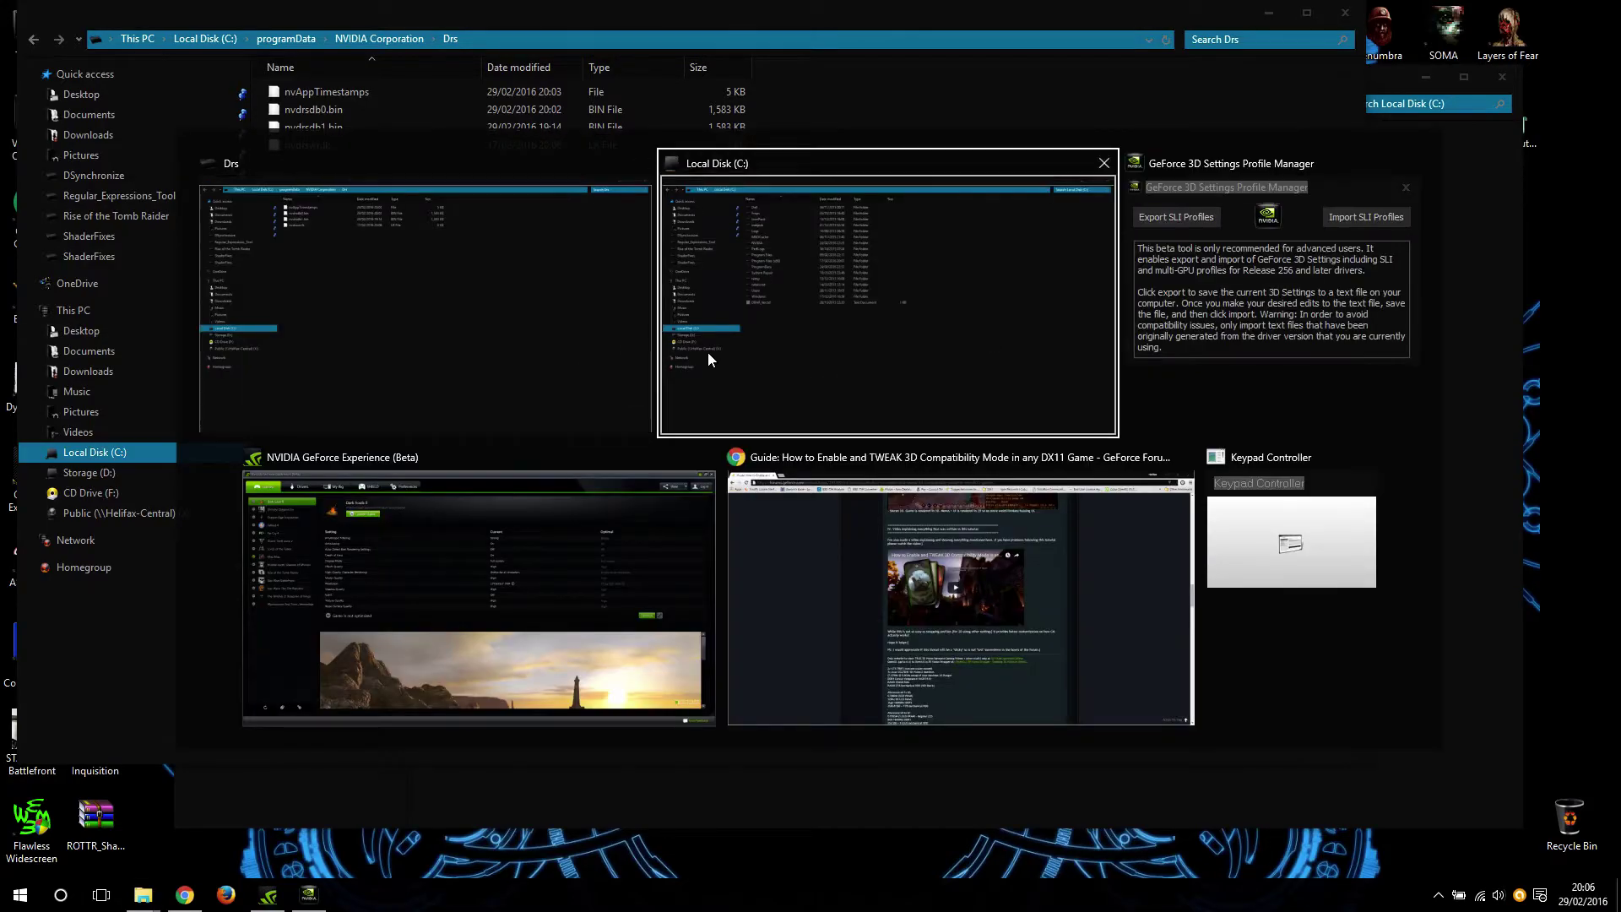
click(1196, 277)
click(1082, 429)
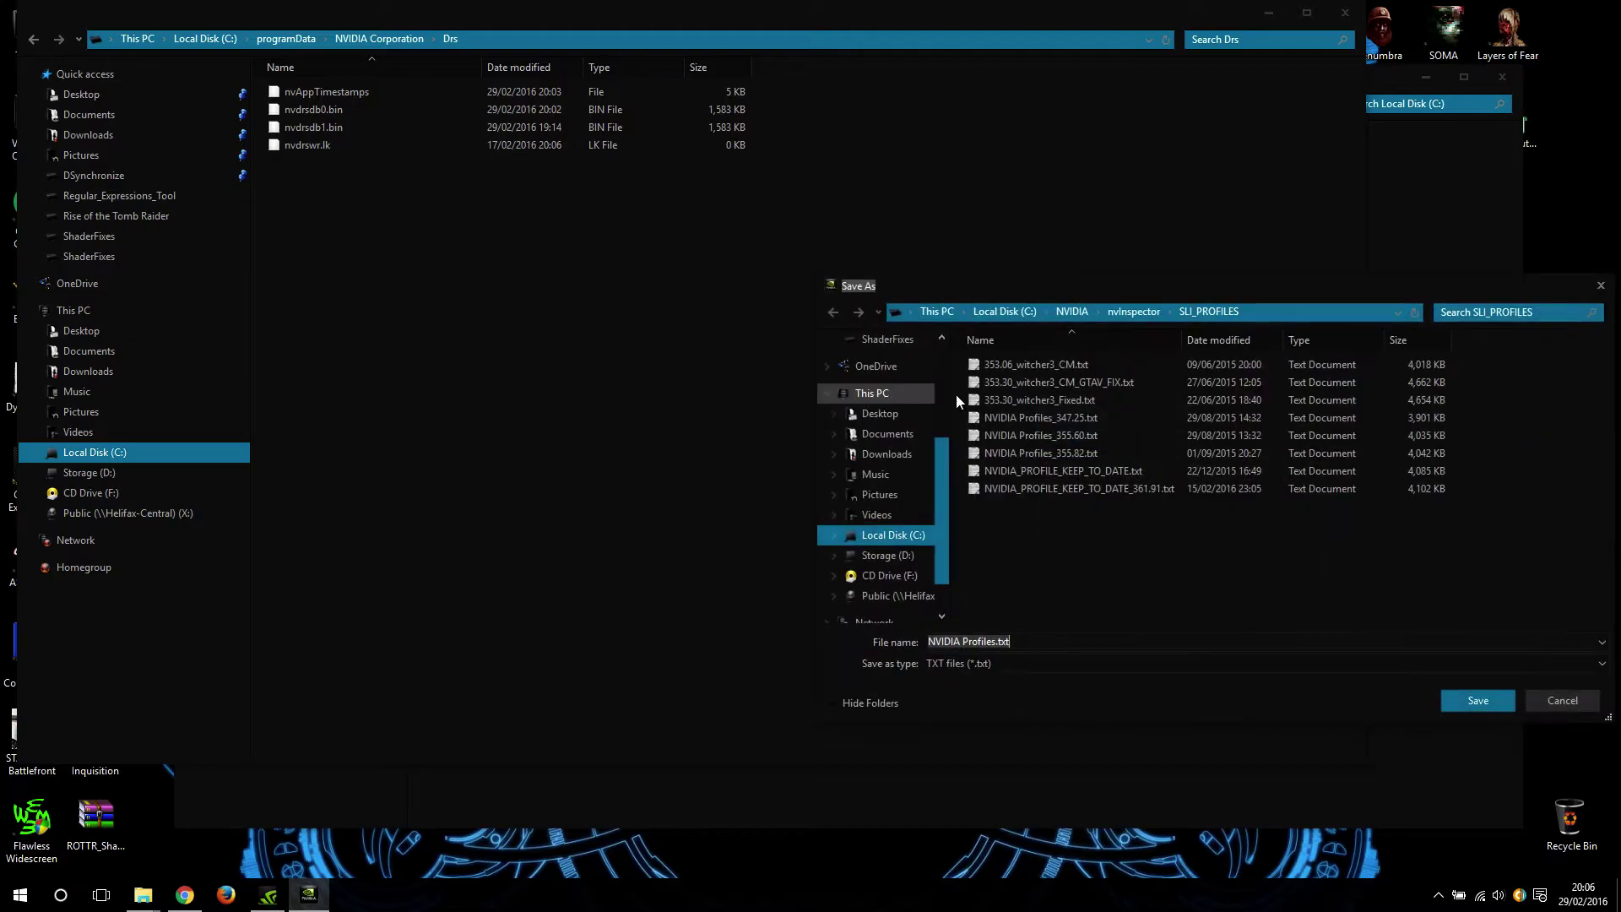
drag(1127, 290, 1051, 287)
click(824, 410)
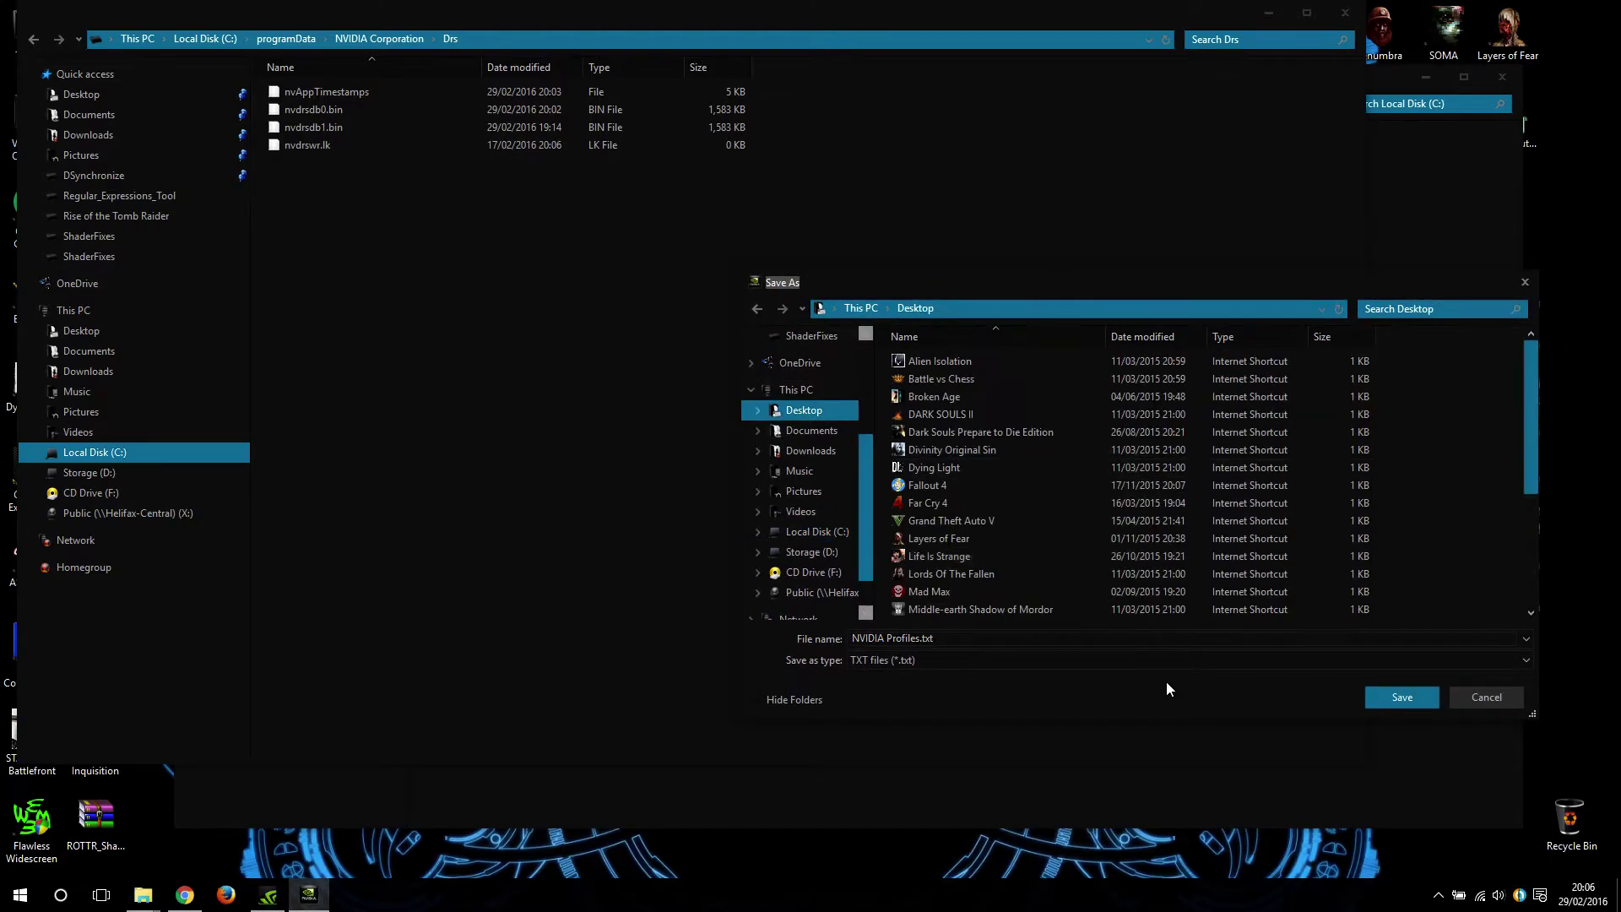
click(1394, 695)
drag(1093, 488, 1026, 461)
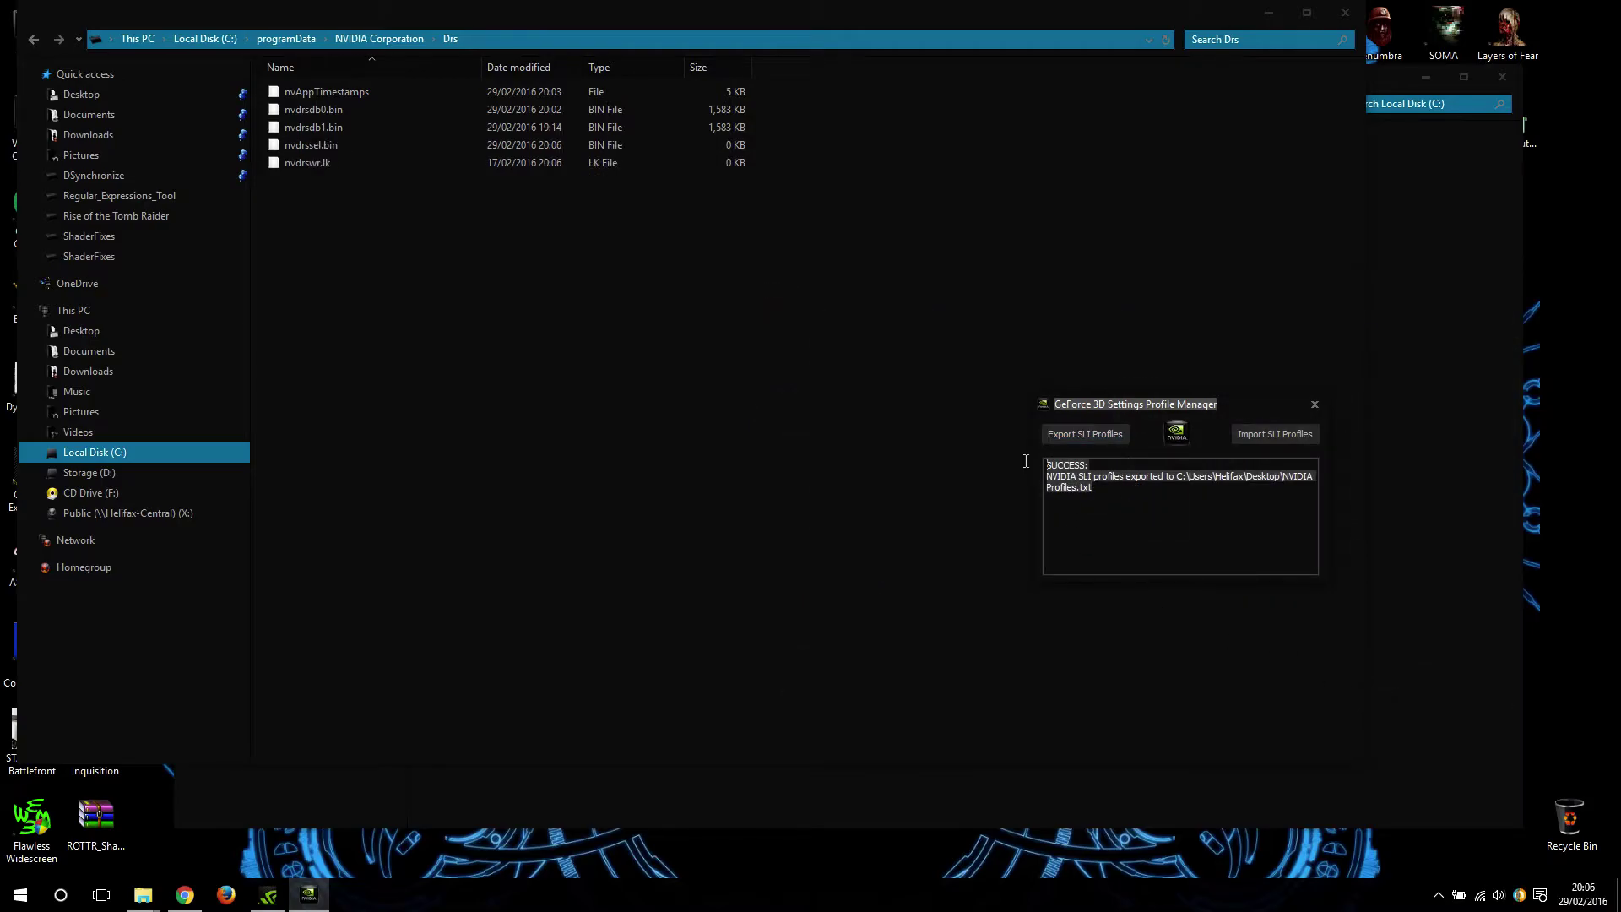
click(869, 326)
Delete the regenerated nvdrssel.bin from Drs again and minimise the folder window.
key(alt+Tab)
click(1084, 524)
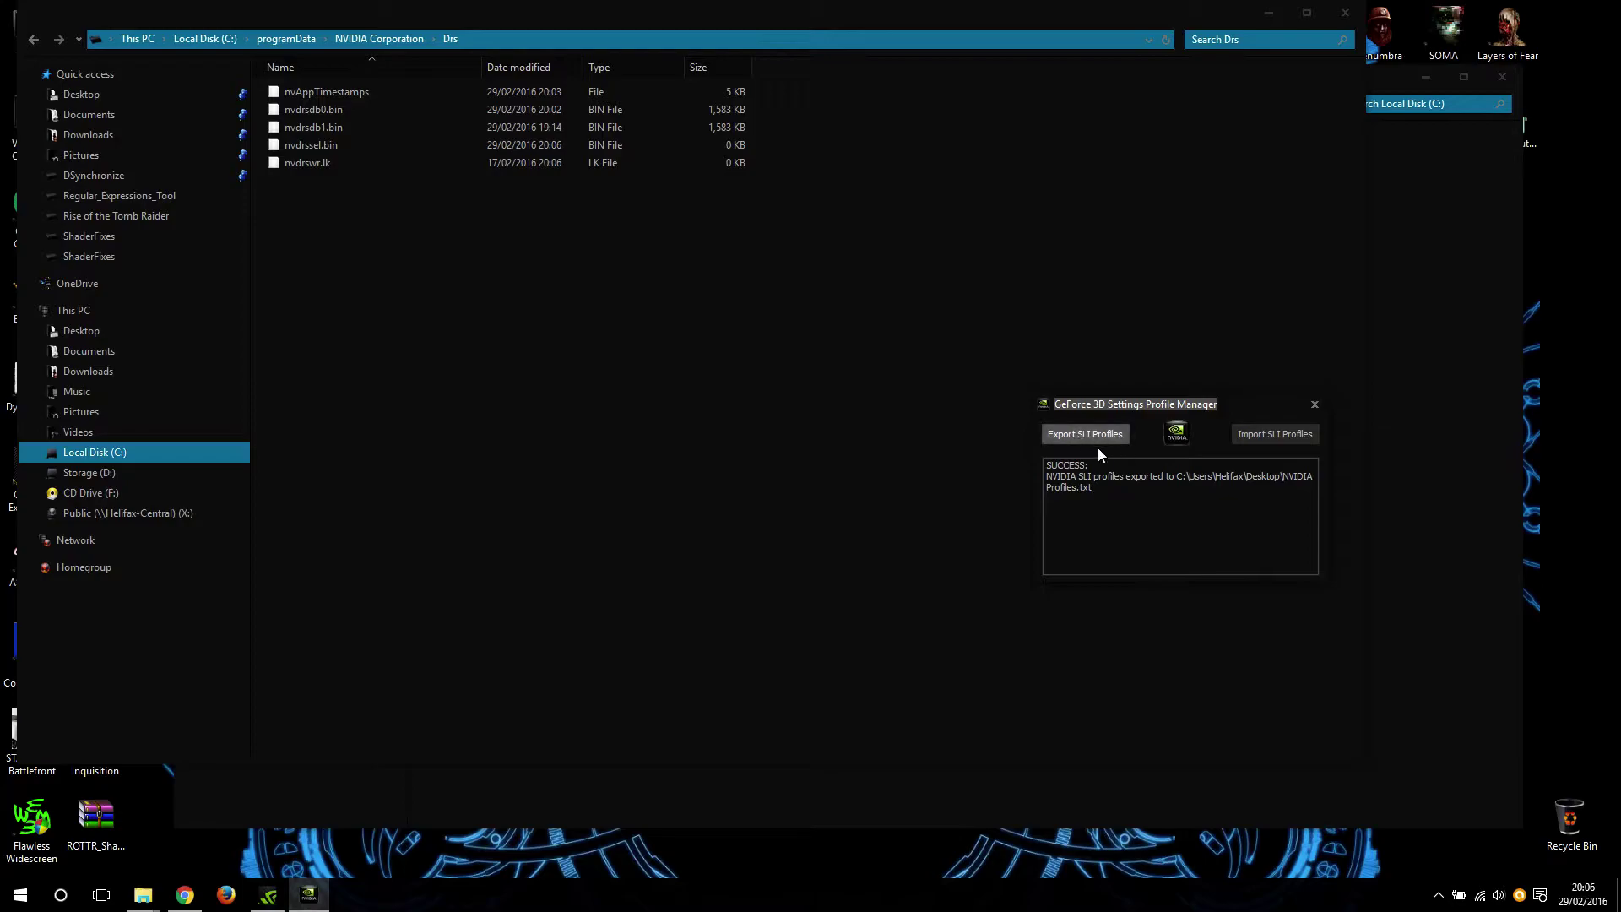
click(333, 144)
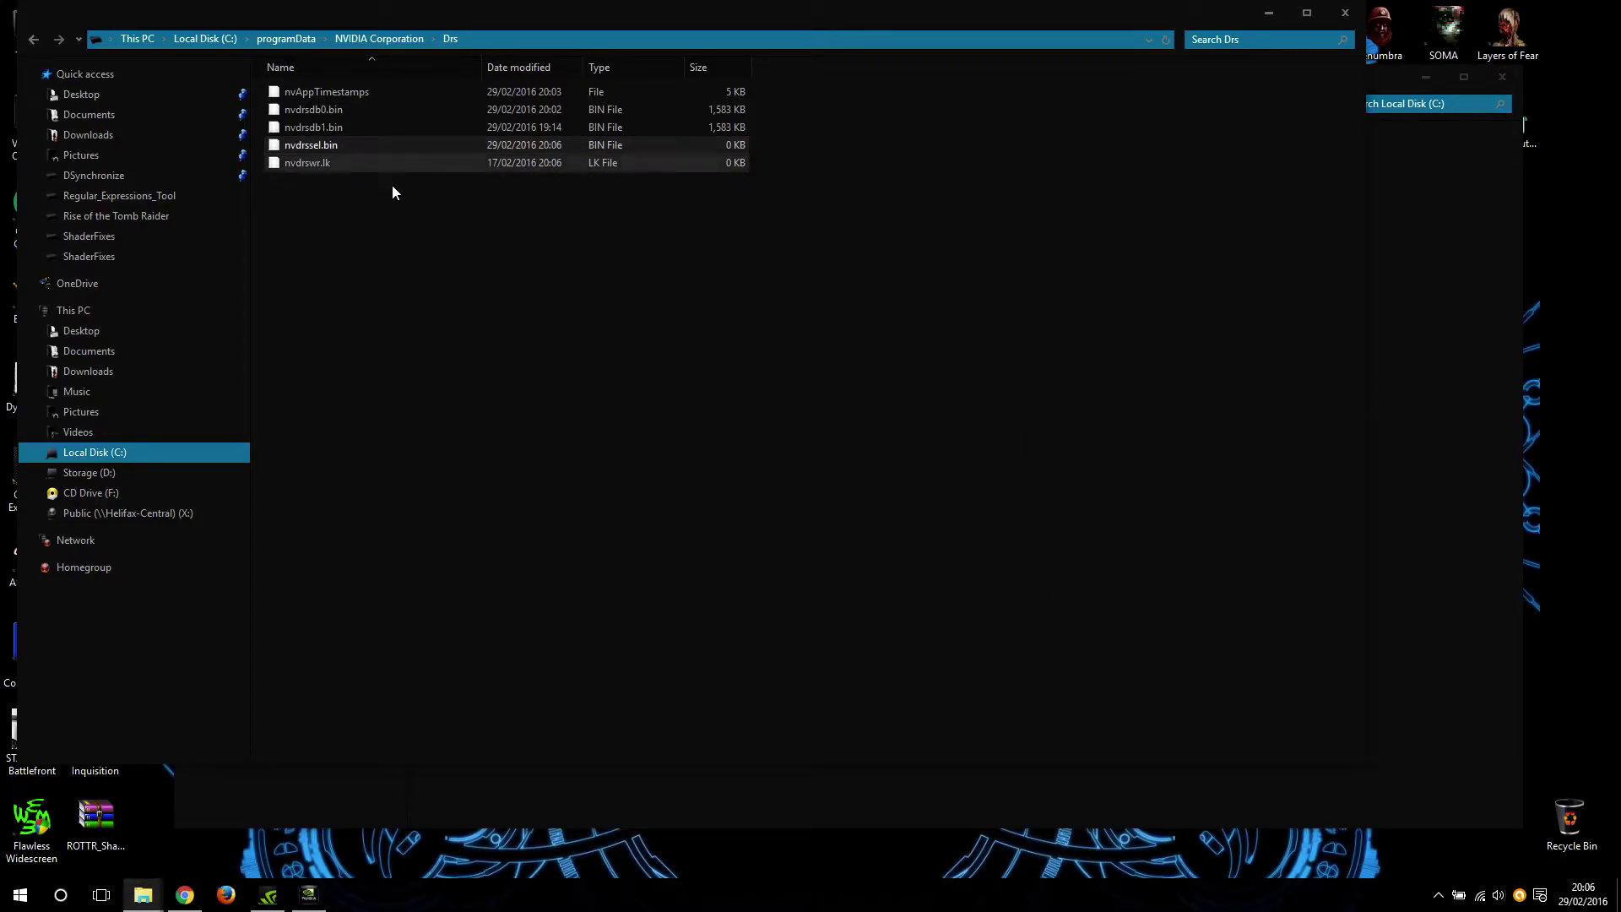
key(shift+Delete)
key(Return)
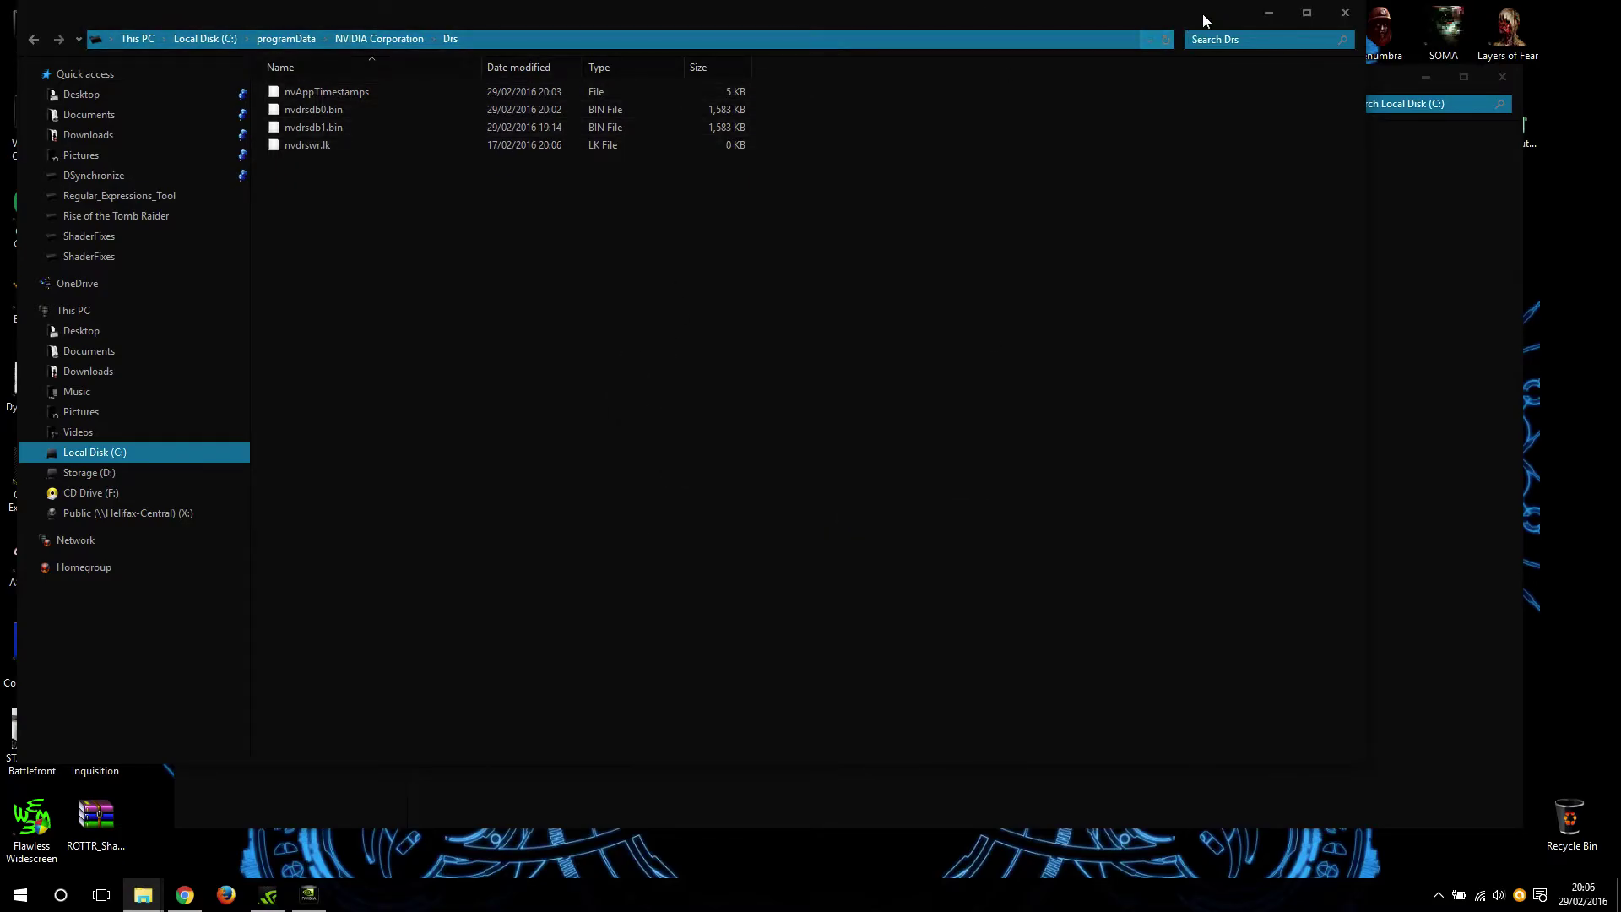
click(1270, 13)
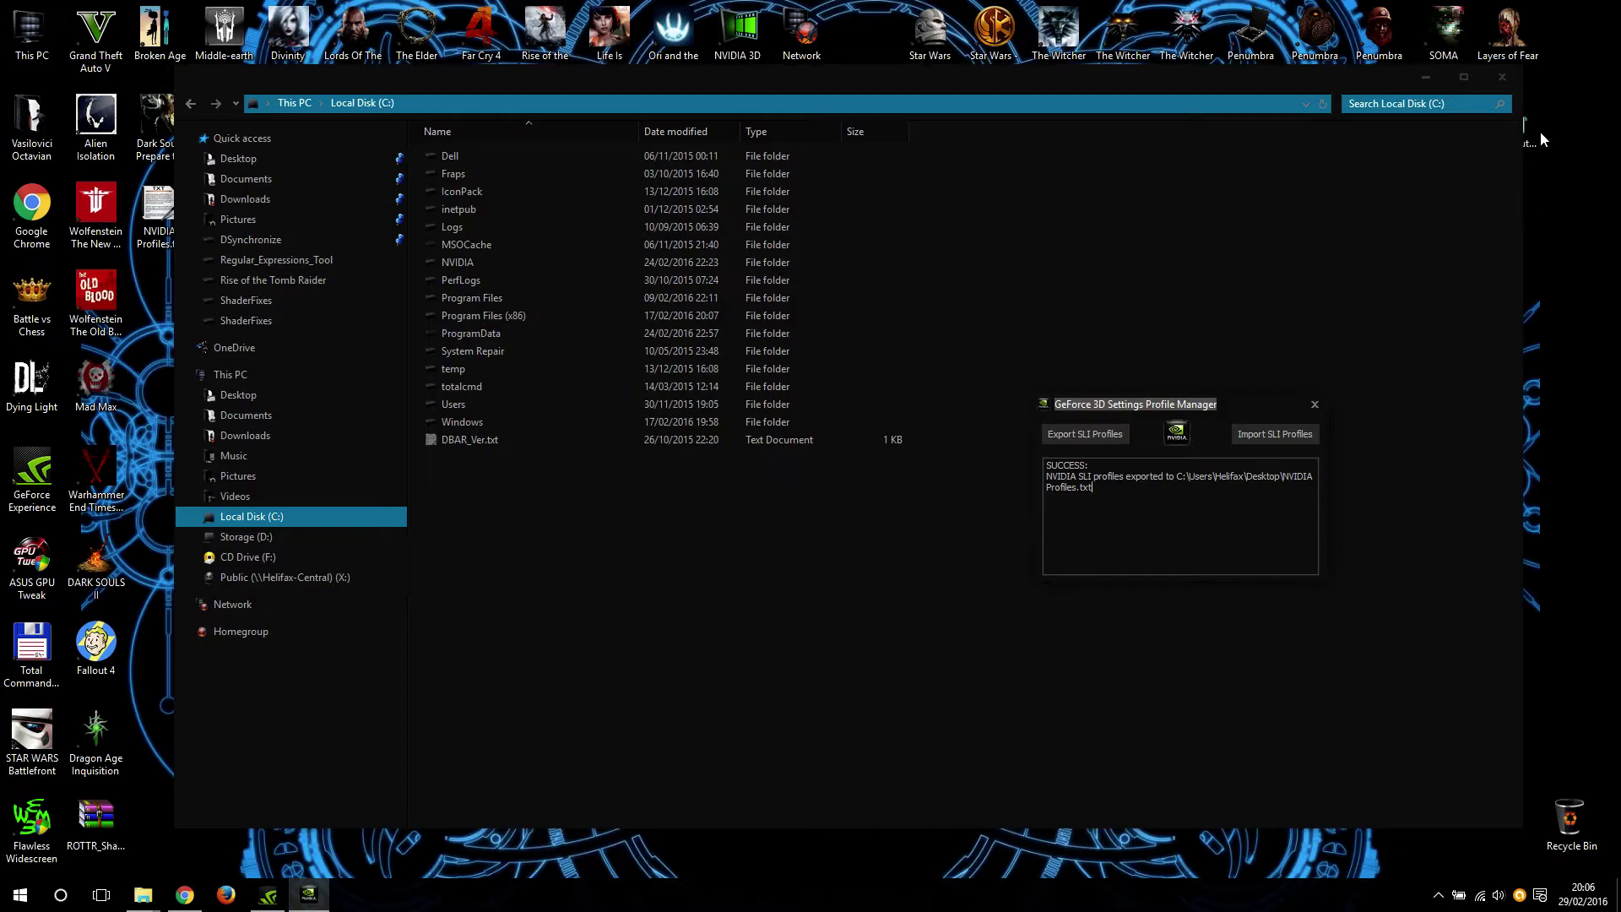
Open NVIDIA Profiles.txt in Notepad and select the Street Jam (Ultra Wheels) profile.
click(1507, 83)
double_click(165, 215)
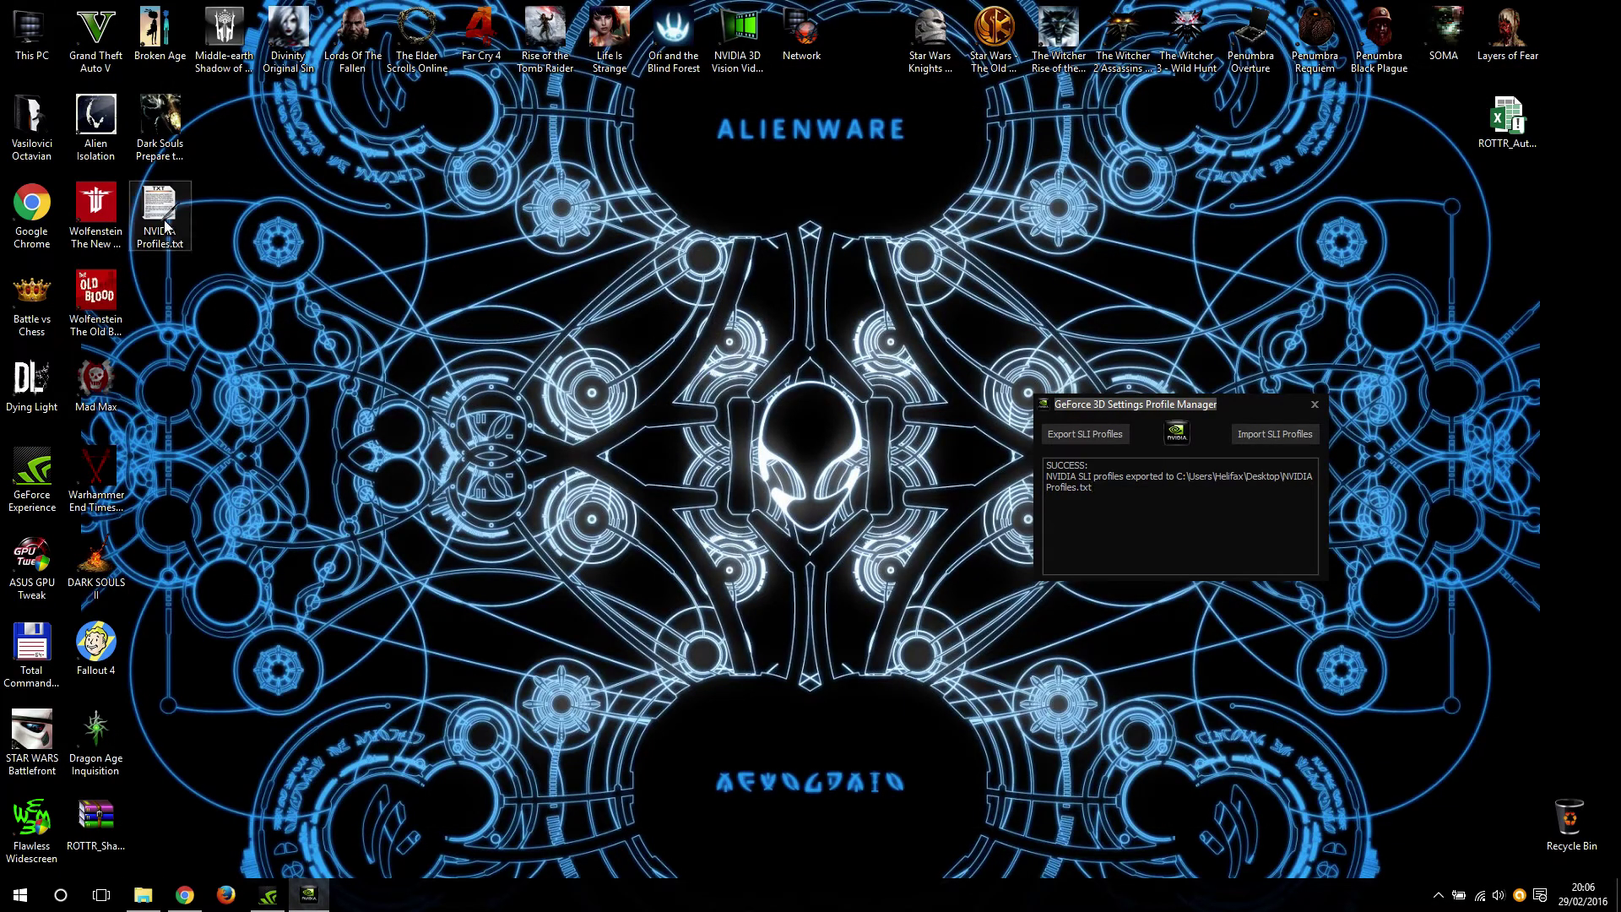
drag(732, 169, 504, 86)
scroll(778, 408, down, 18)
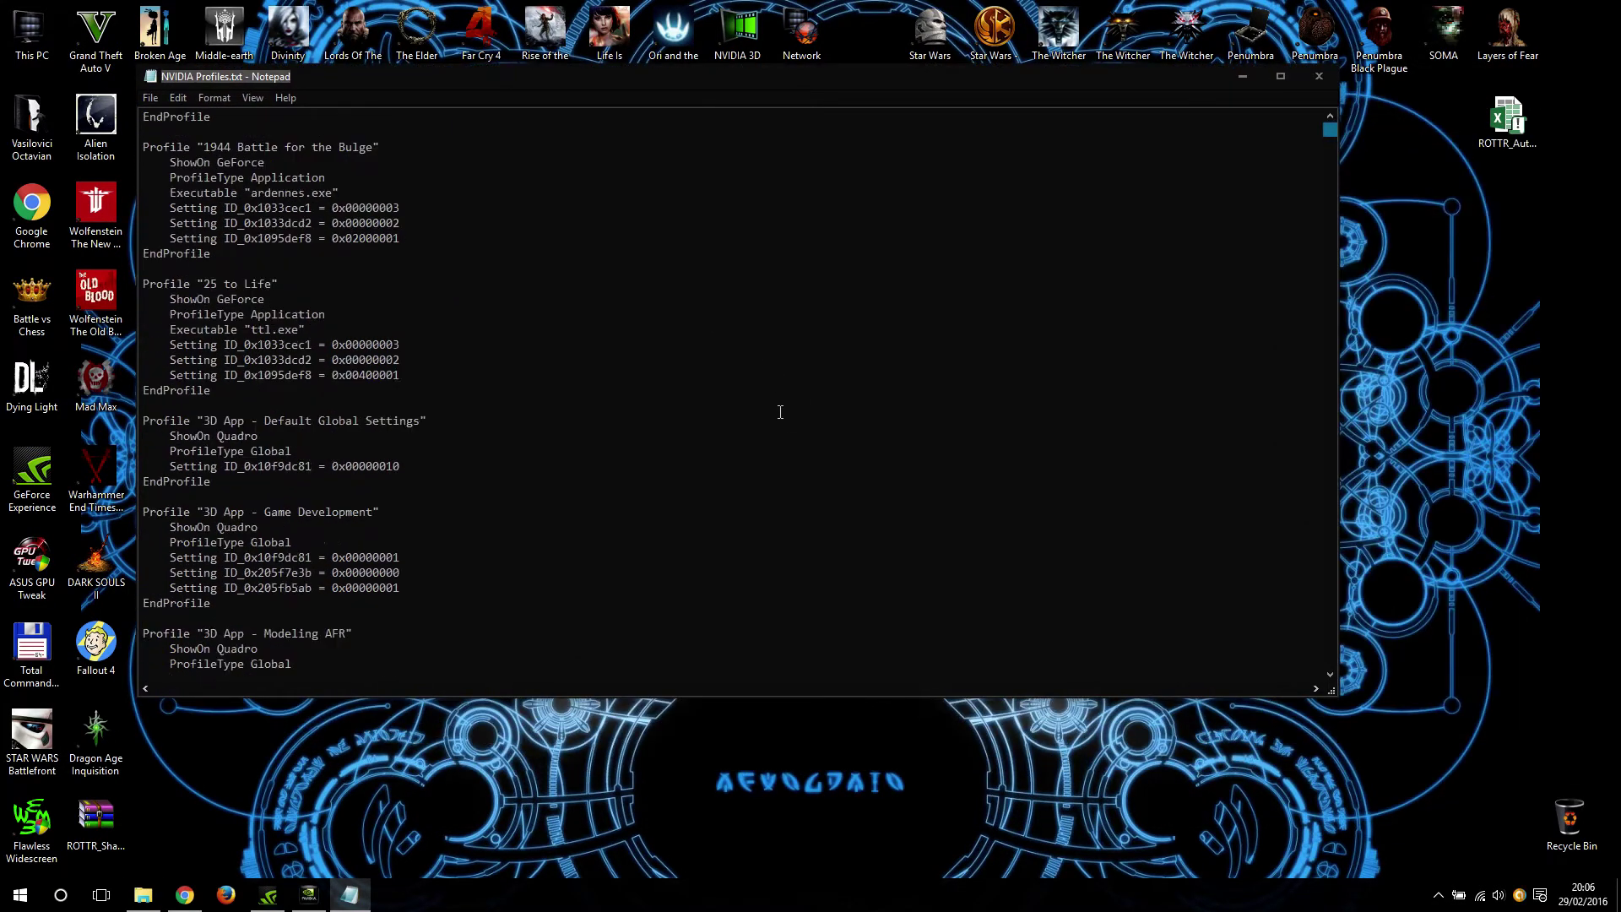
drag(1325, 129, 1303, 562)
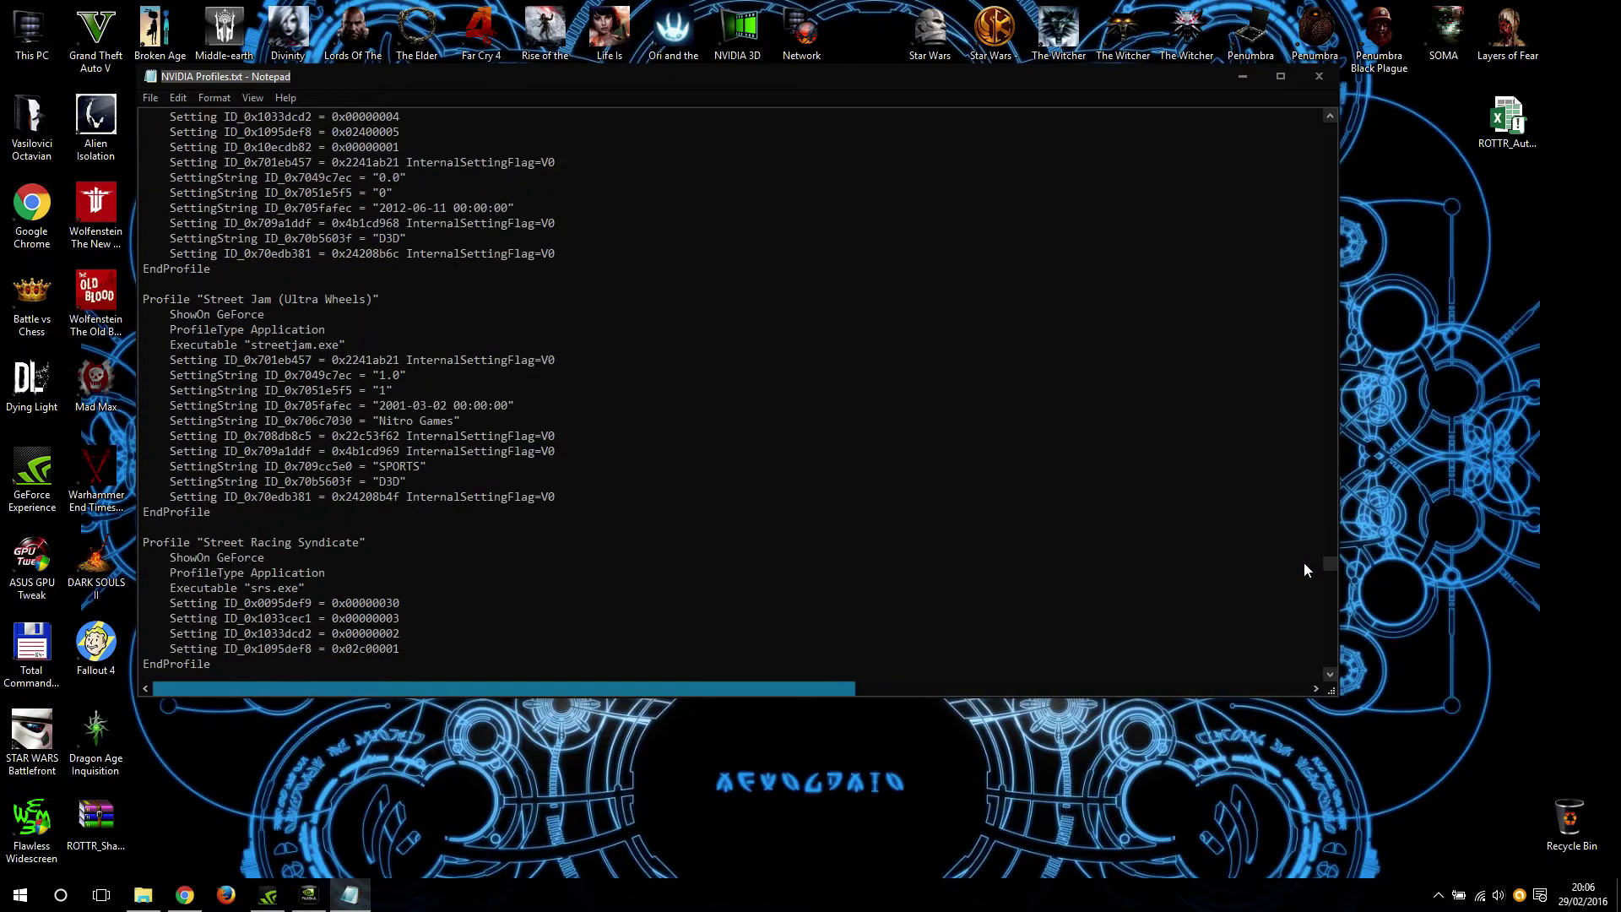
click(618, 496)
drag(211, 511, 143, 299)
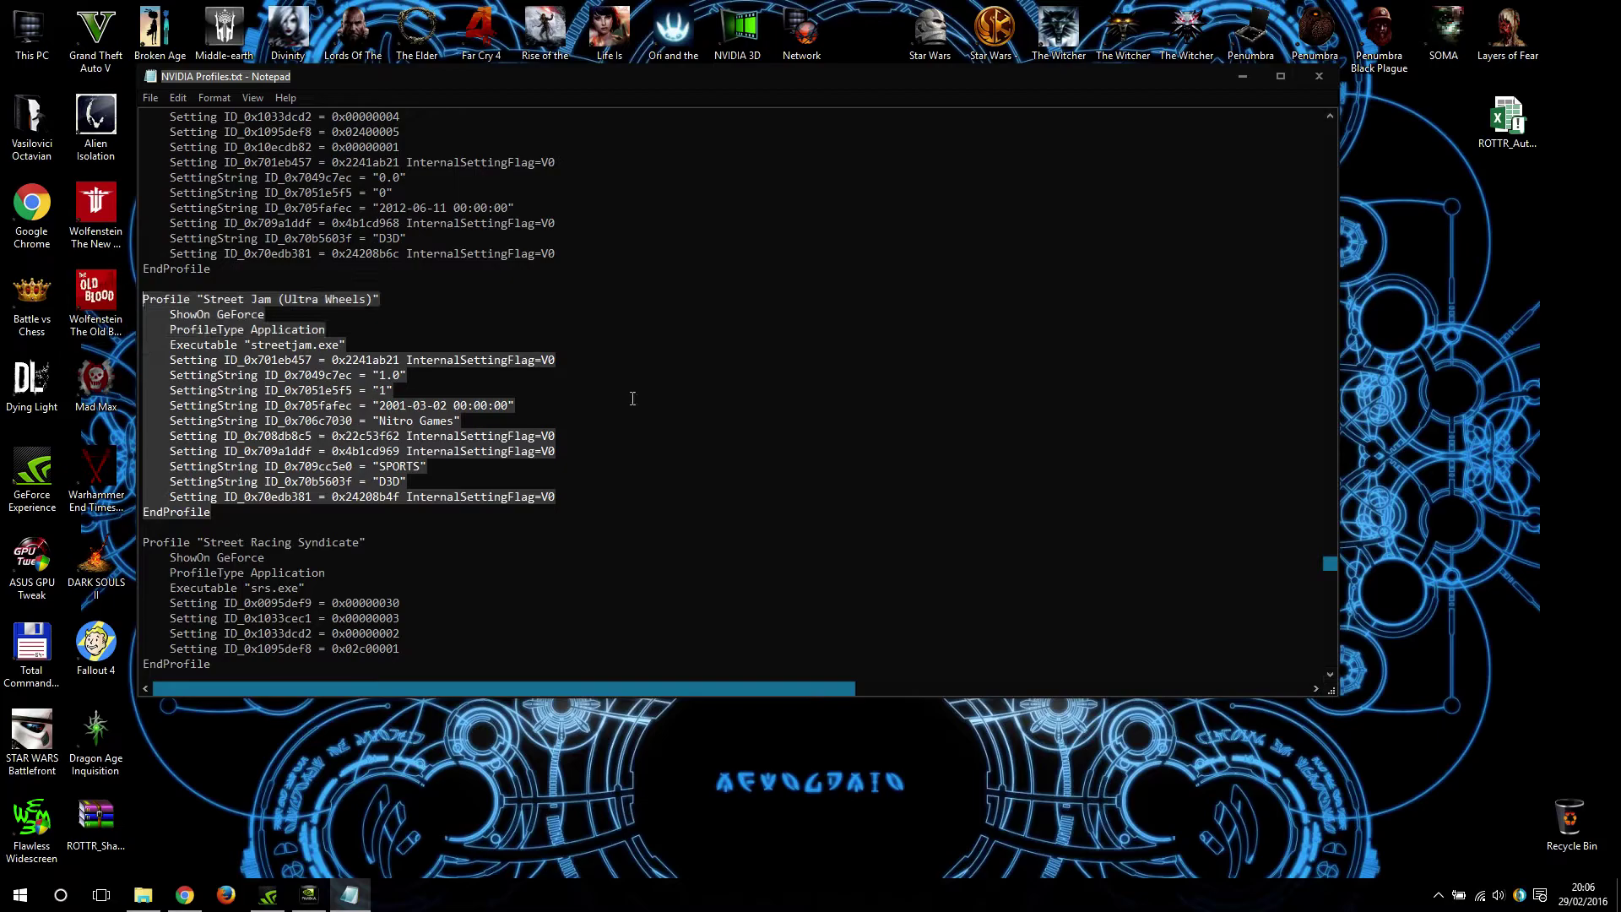
click(704, 423)
Delete the Strike Suit Zero profile block, then undo the deletion.
scroll(481, 560, down, 9)
scroll(380, 507, up, 4)
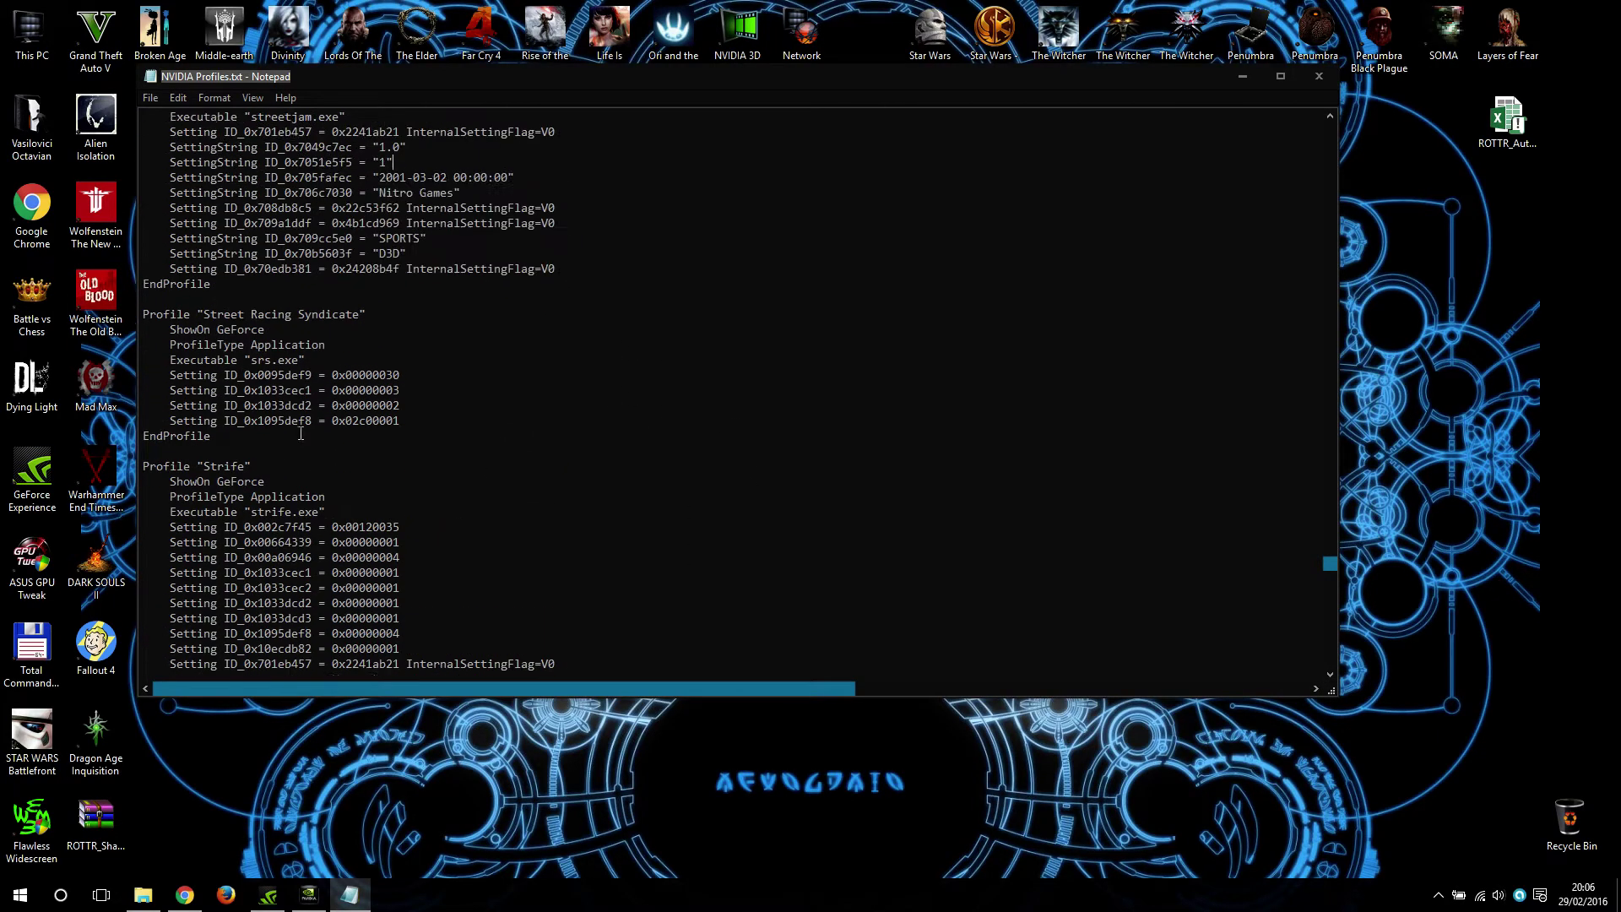
scroll(305, 443, down, 9)
scroll(305, 444, down, 13)
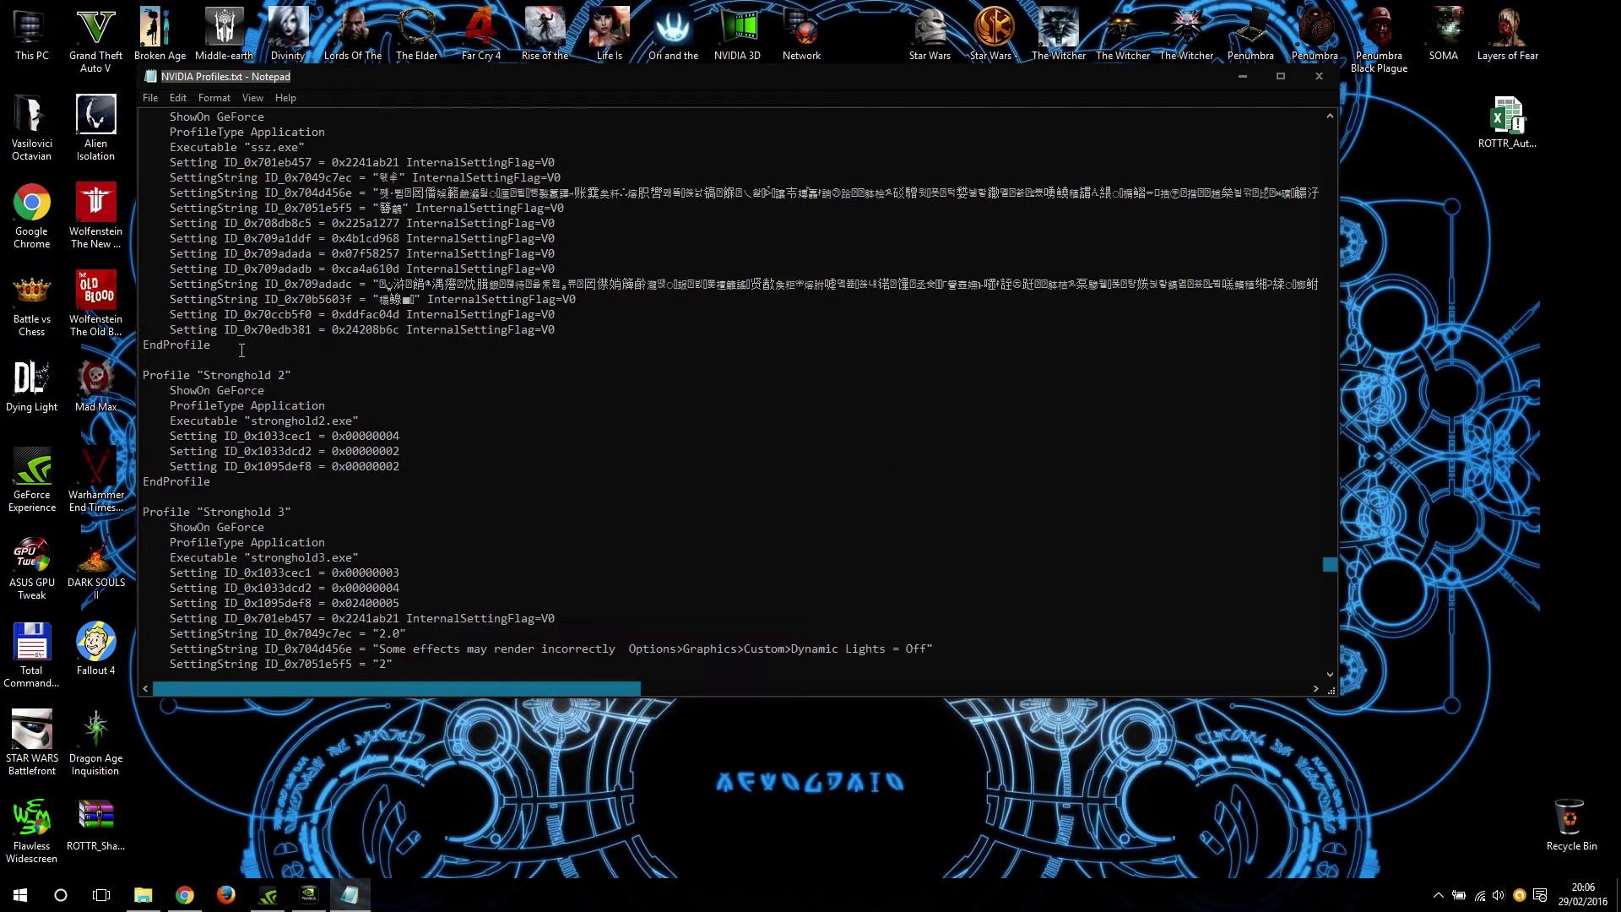
drag(241, 350, 144, 292)
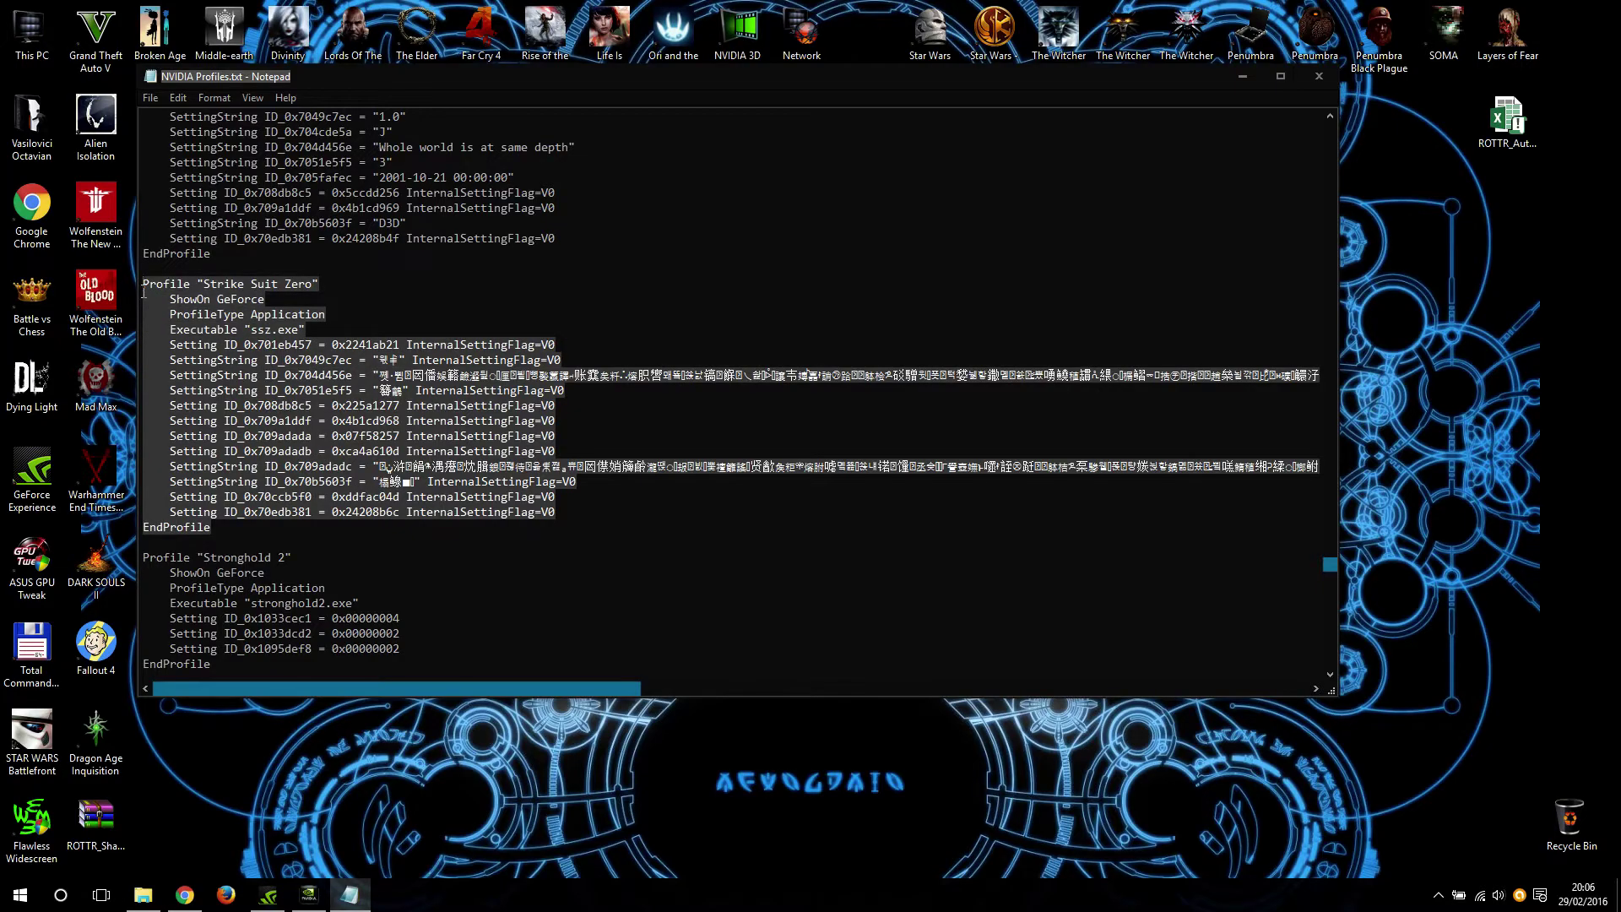
key(Delete)
key(ctrl+z)
click(362, 270)
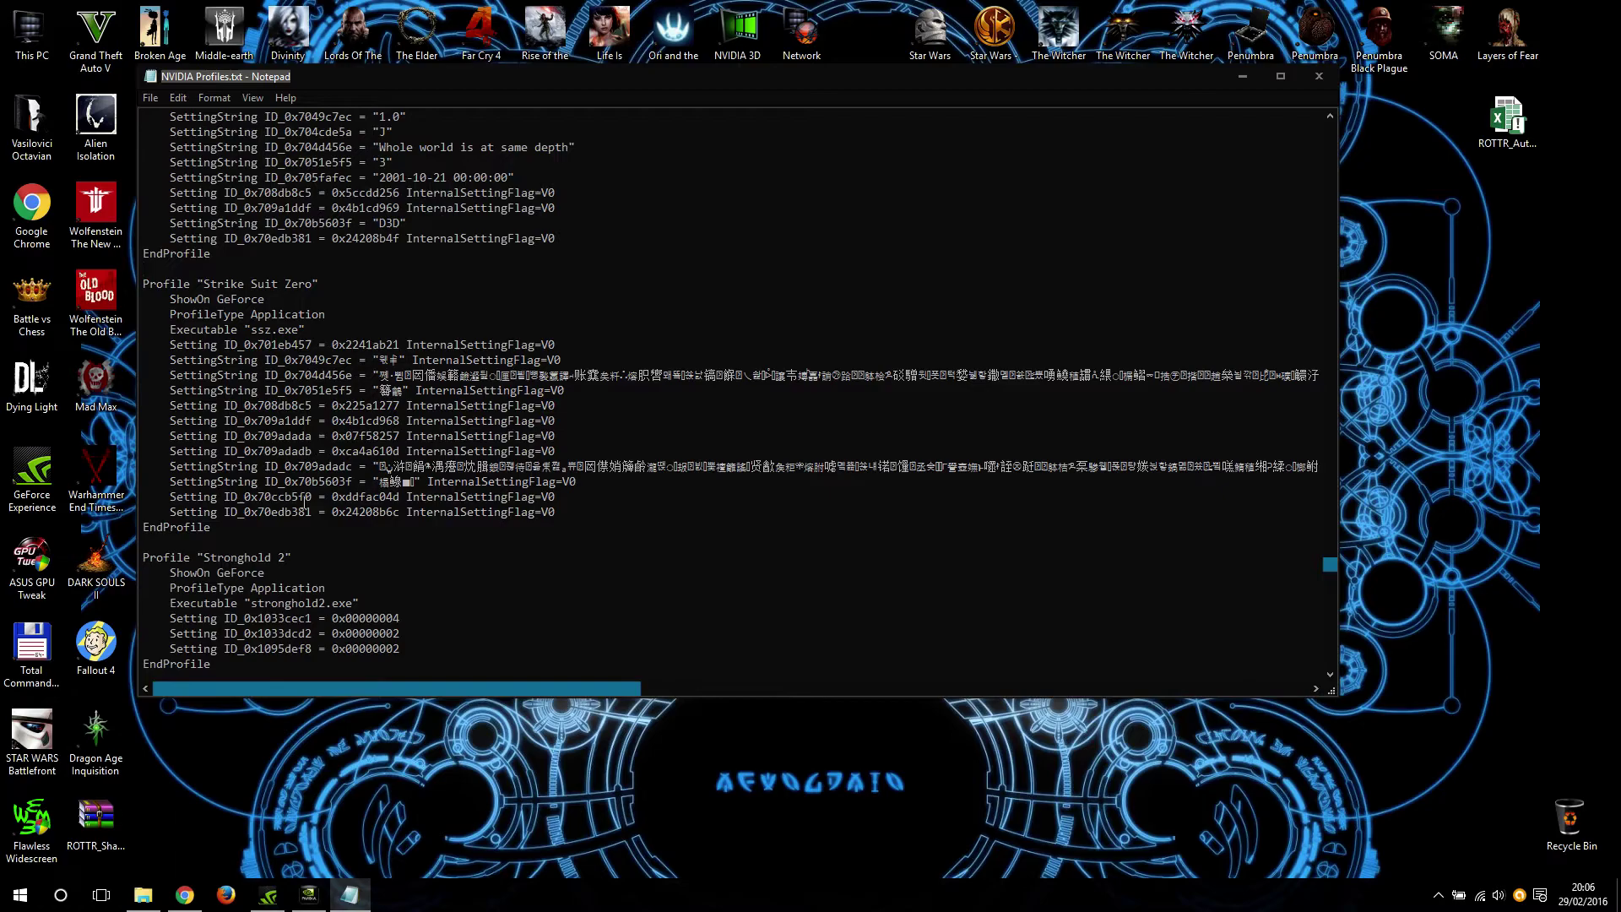
Add and remove an empty line in the Strike Suit Zero profile, then close Notepad.
drag(245, 528, 168, 314)
click(510, 481)
key(Return)
key(BackSpace)
click(1319, 76)
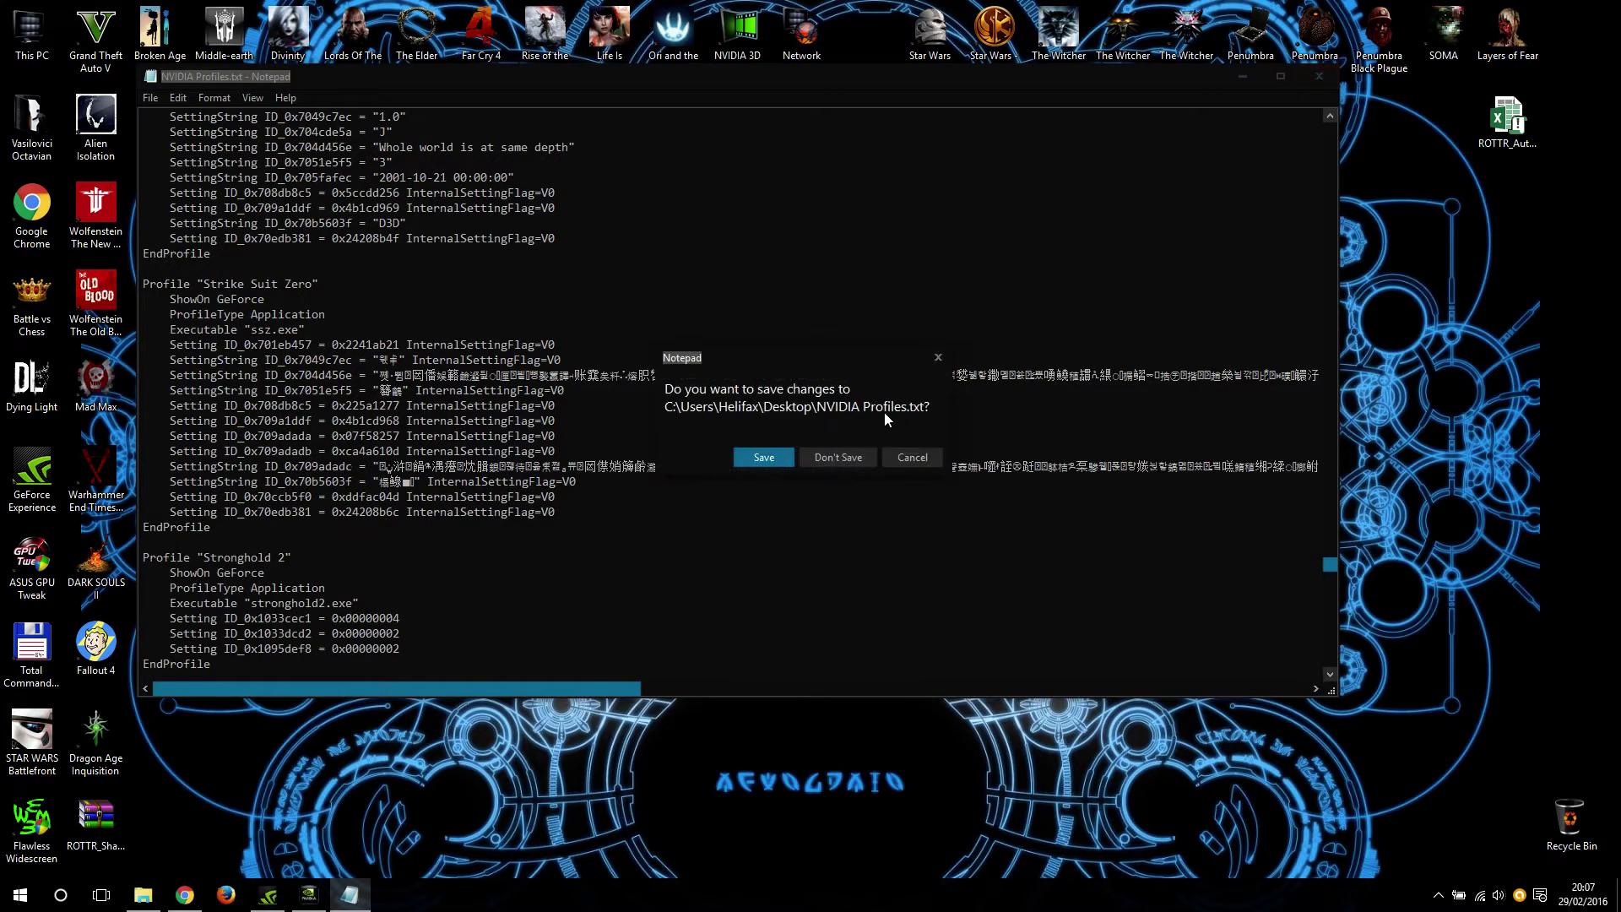
Answer Notepad's save prompt and bring the profile manager to the front.
click(812, 459)
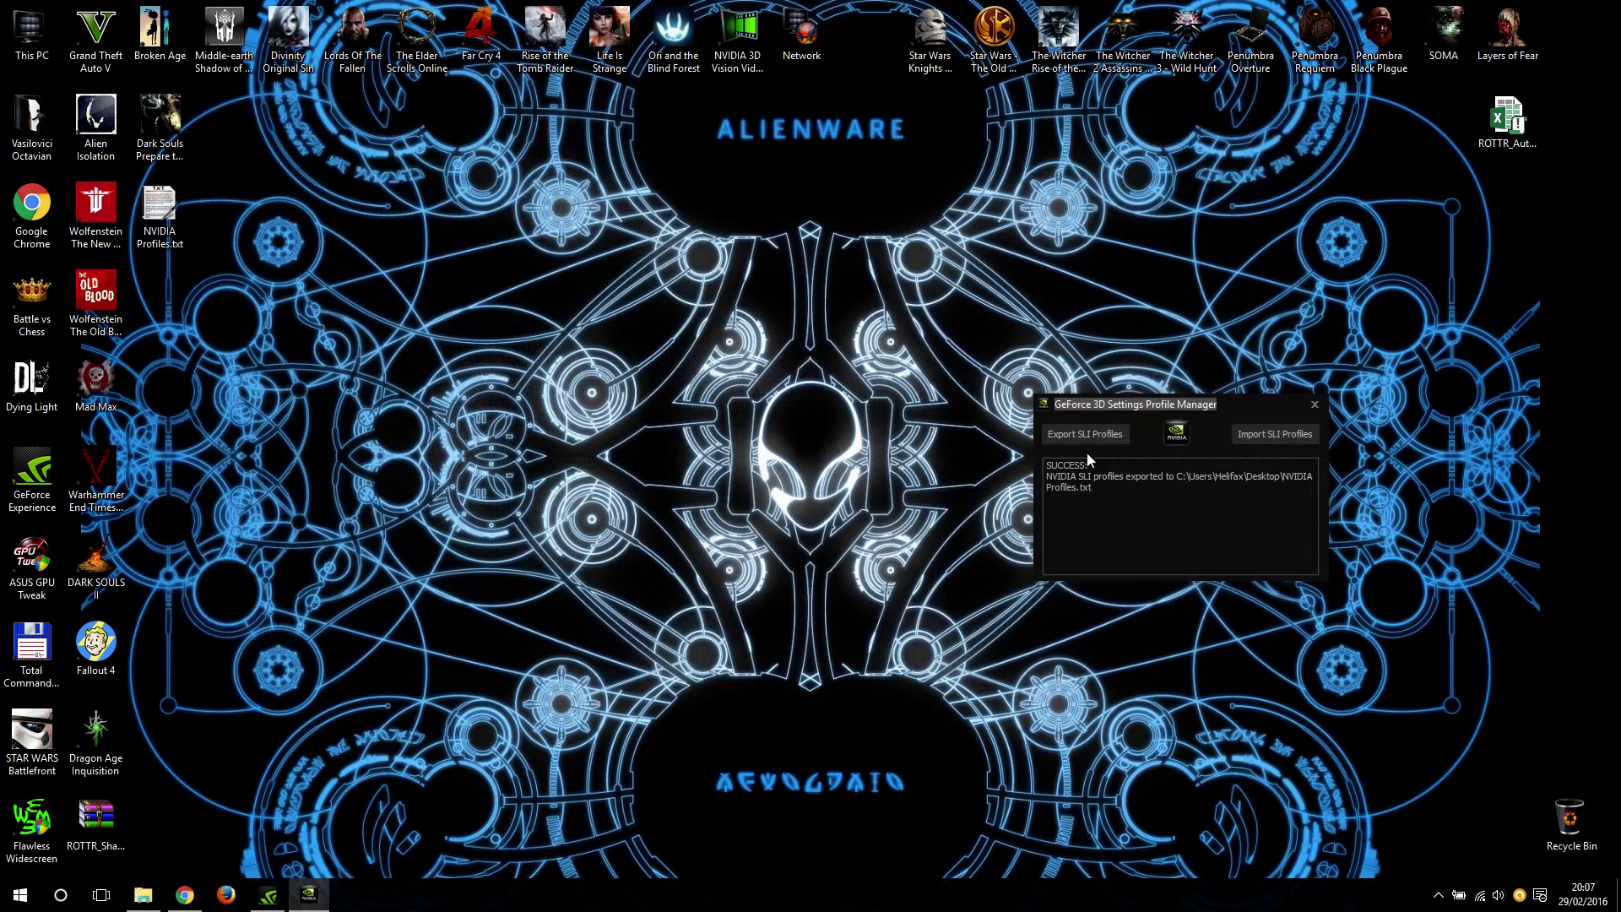
drag(1122, 404, 1035, 369)
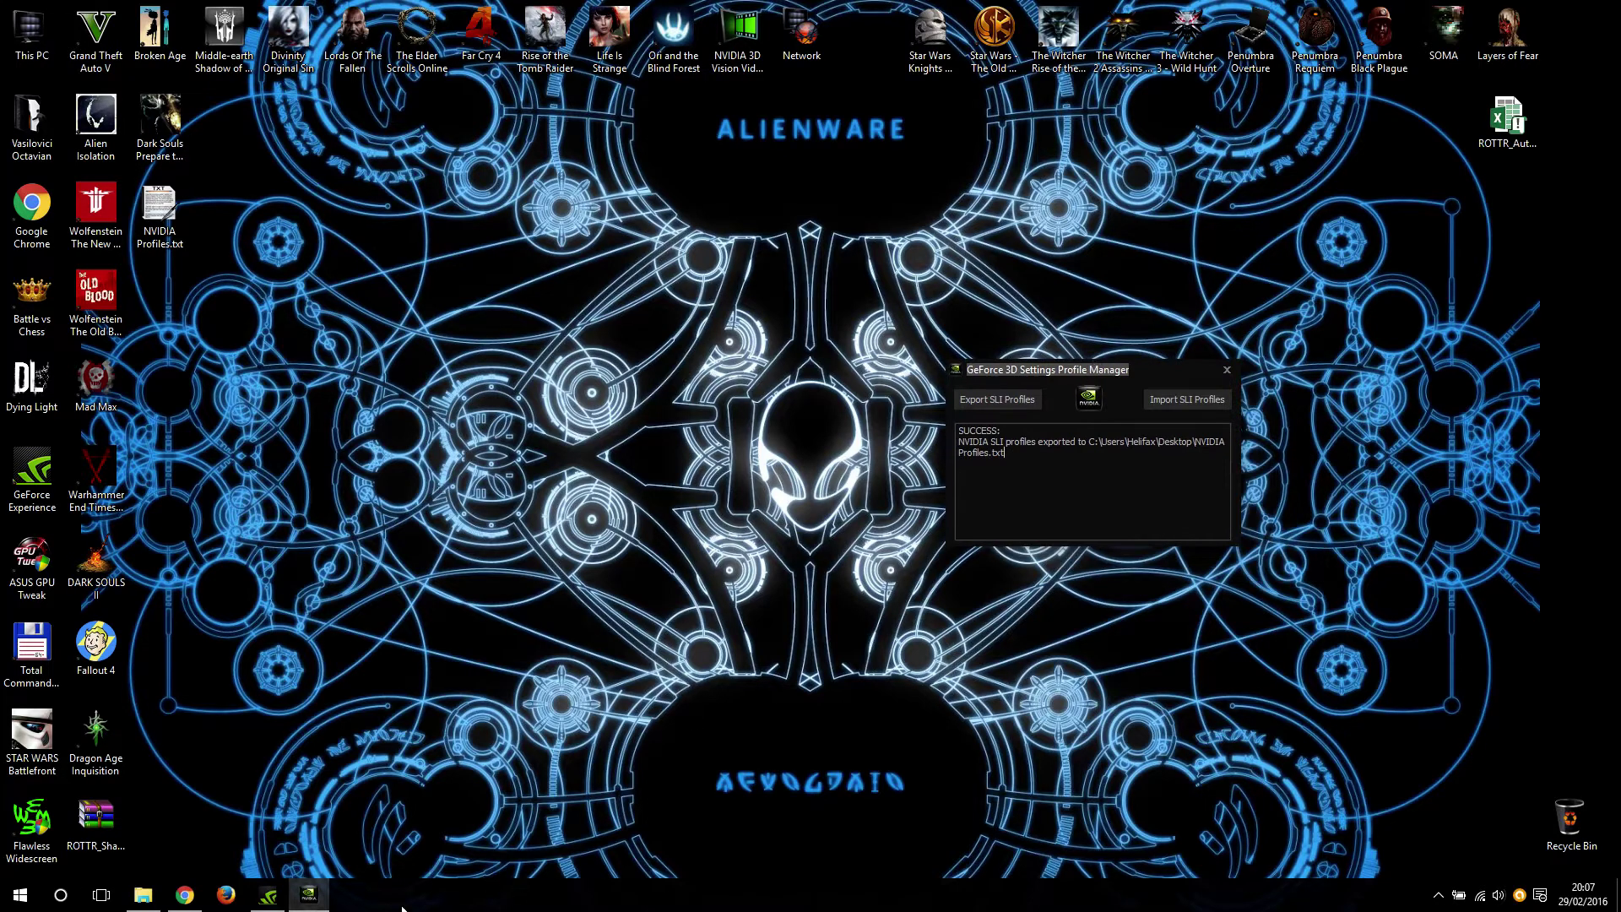
click(143, 894)
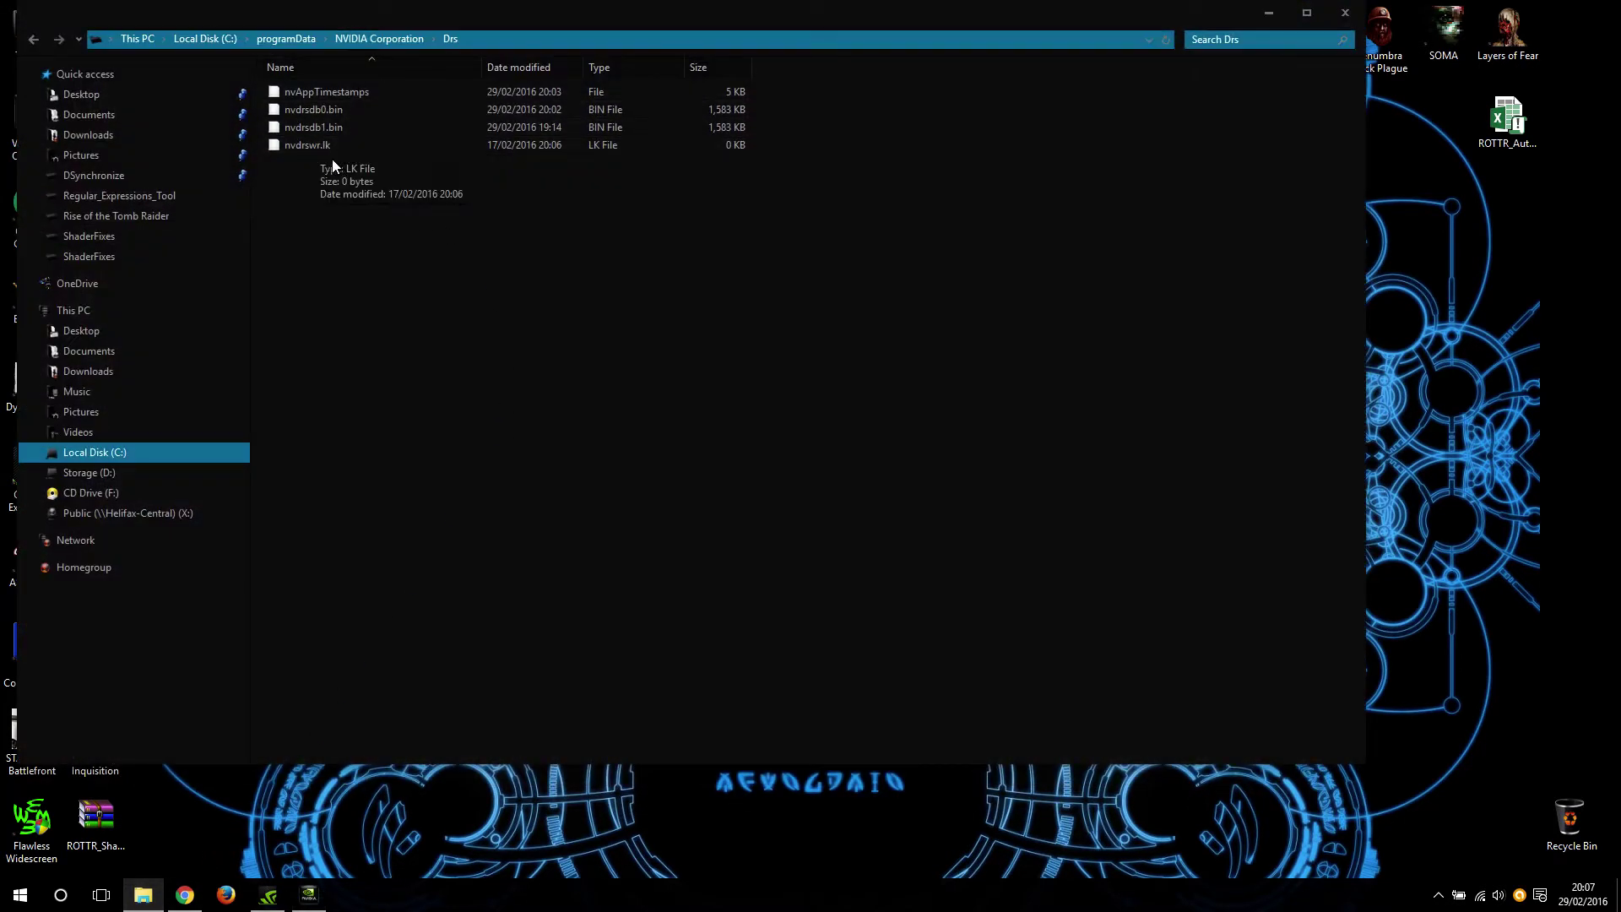
key(alt+Tab)
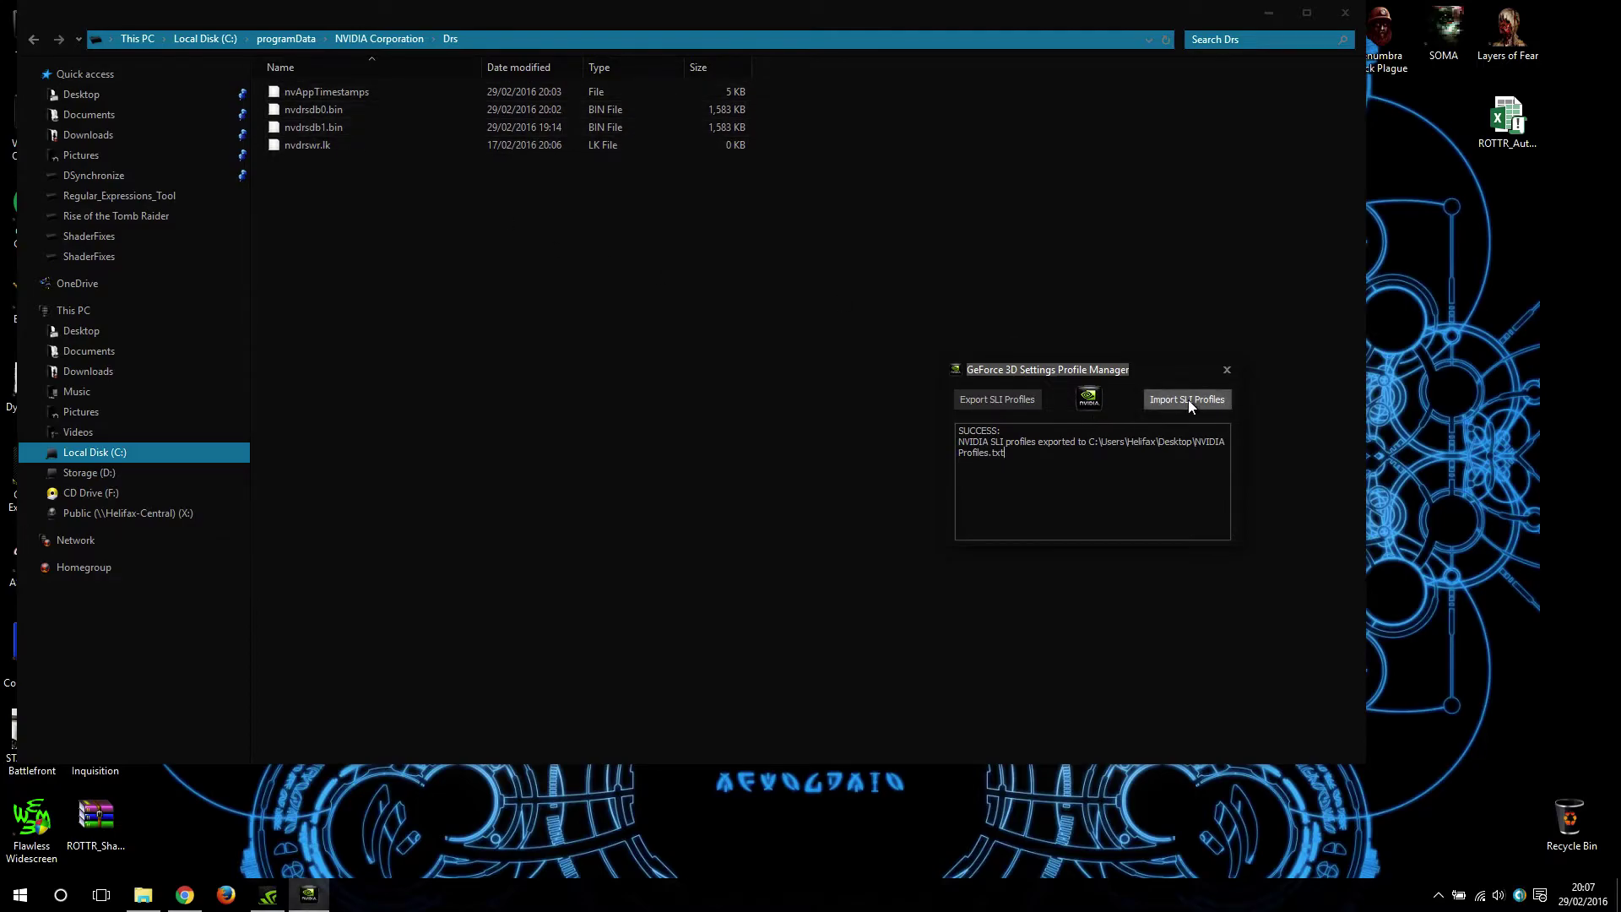
Import NVIDIA Profiles.txt from the Desktop via Import SLI Profiles.
click(1186, 399)
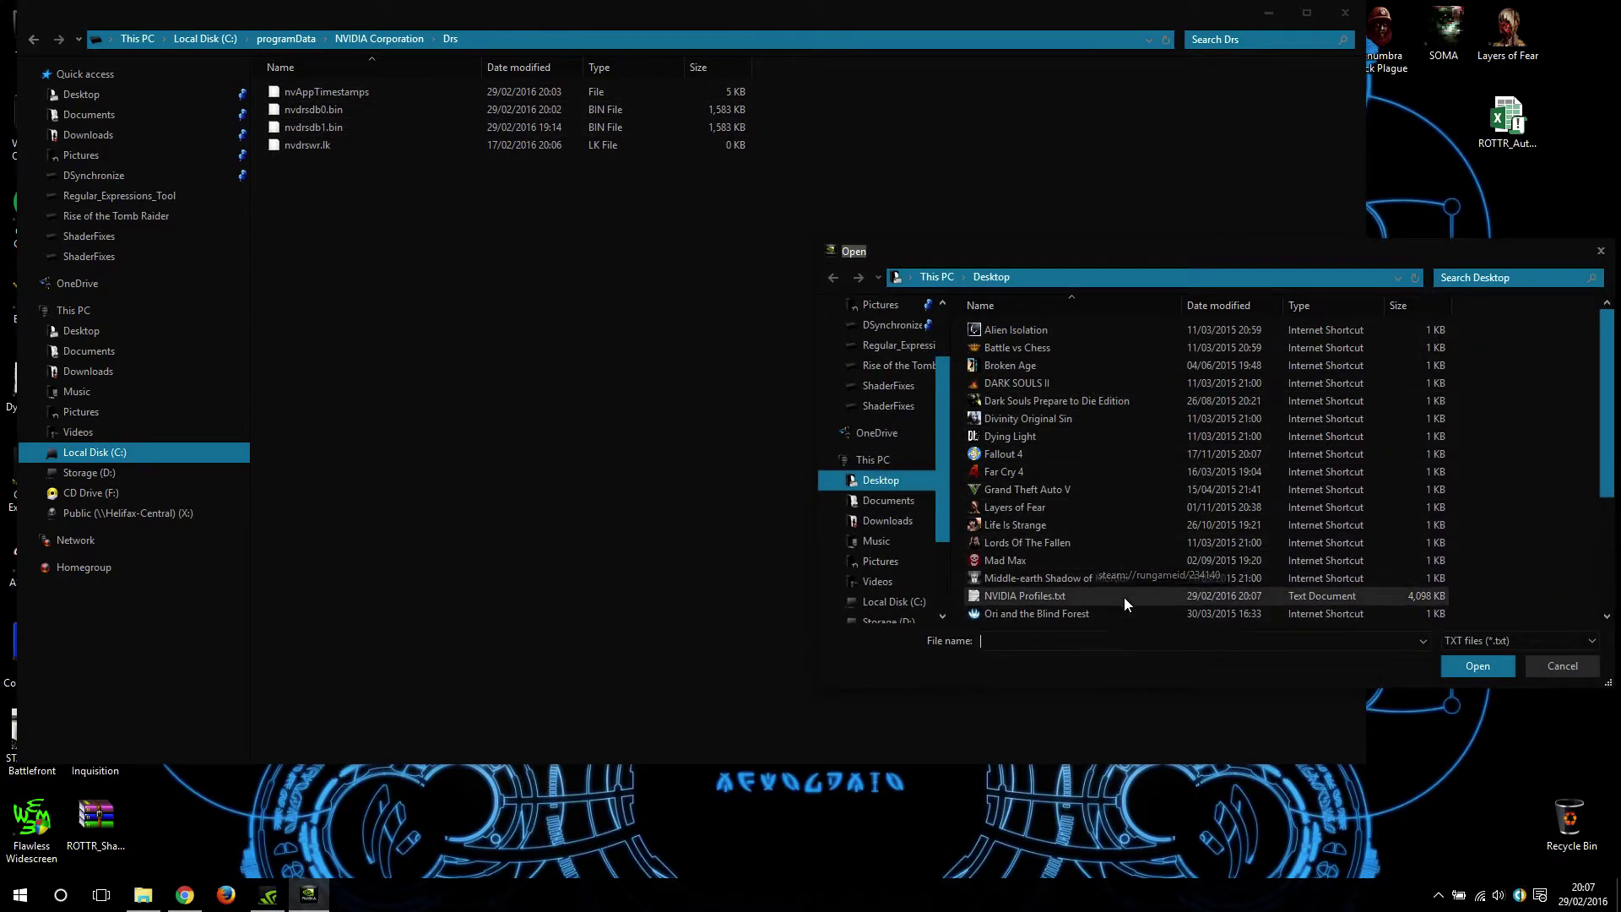
text(NV)
key(Down)
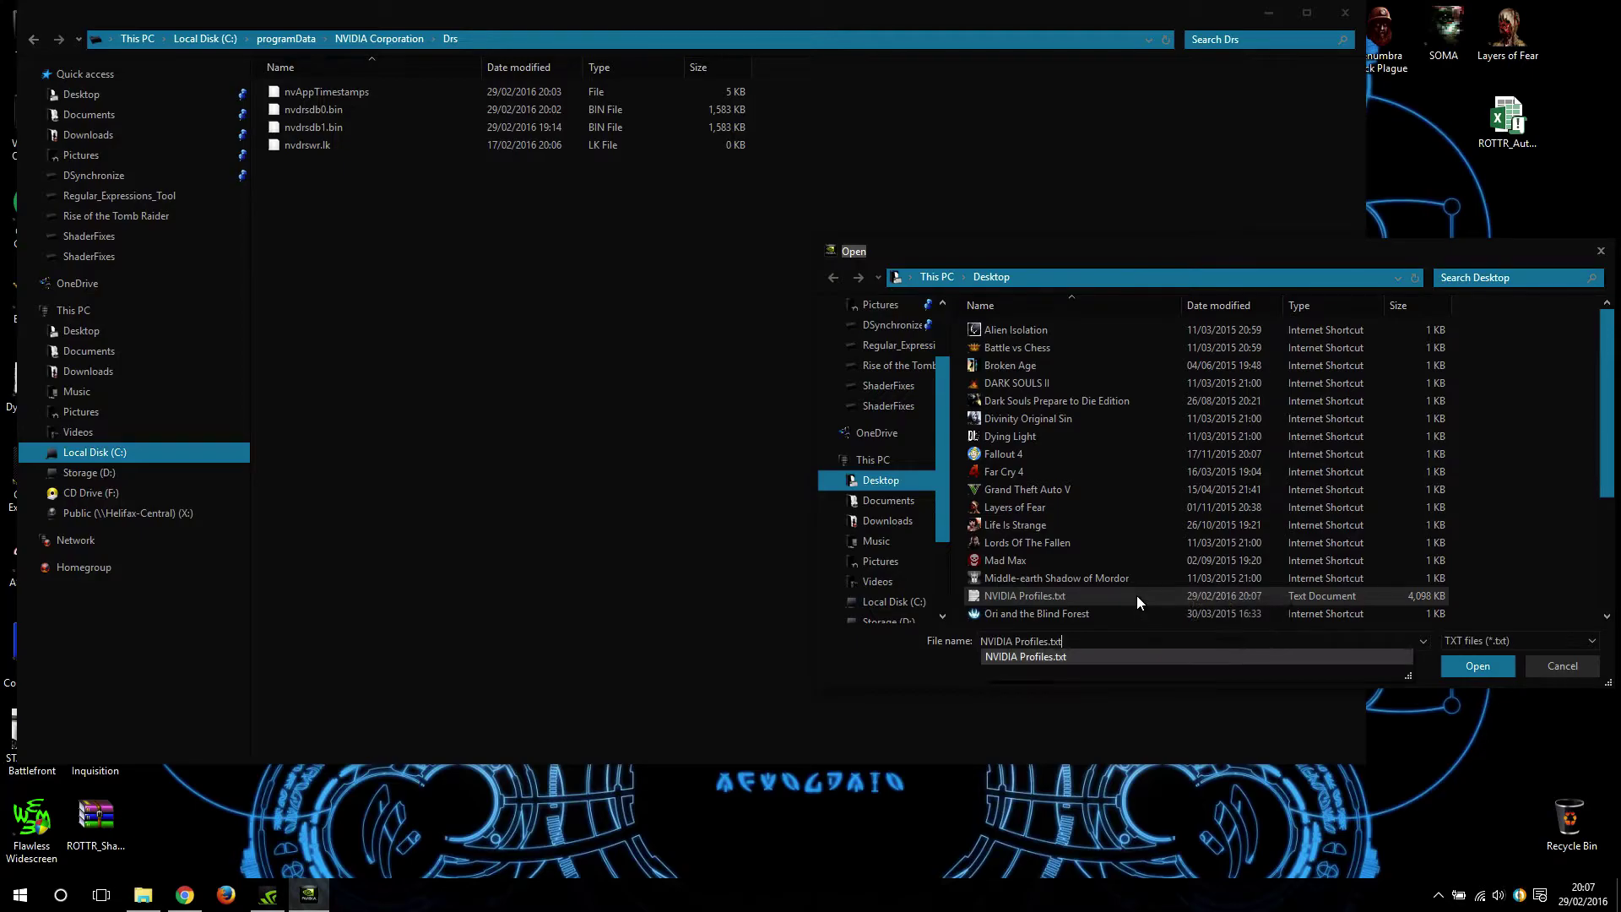
click(1077, 652)
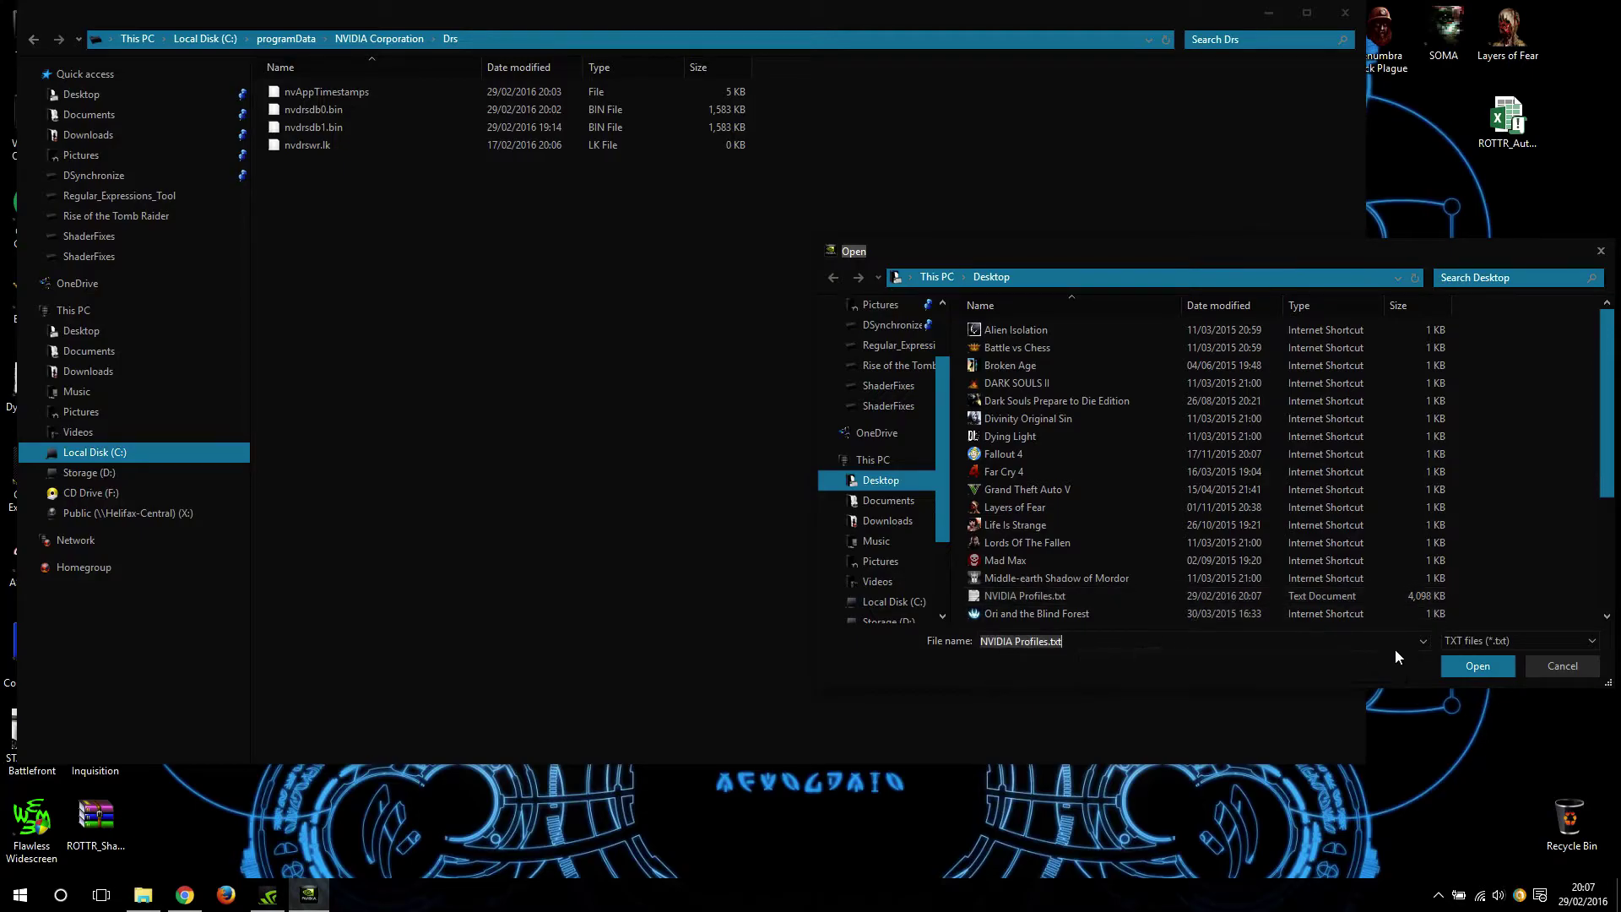
click(1475, 671)
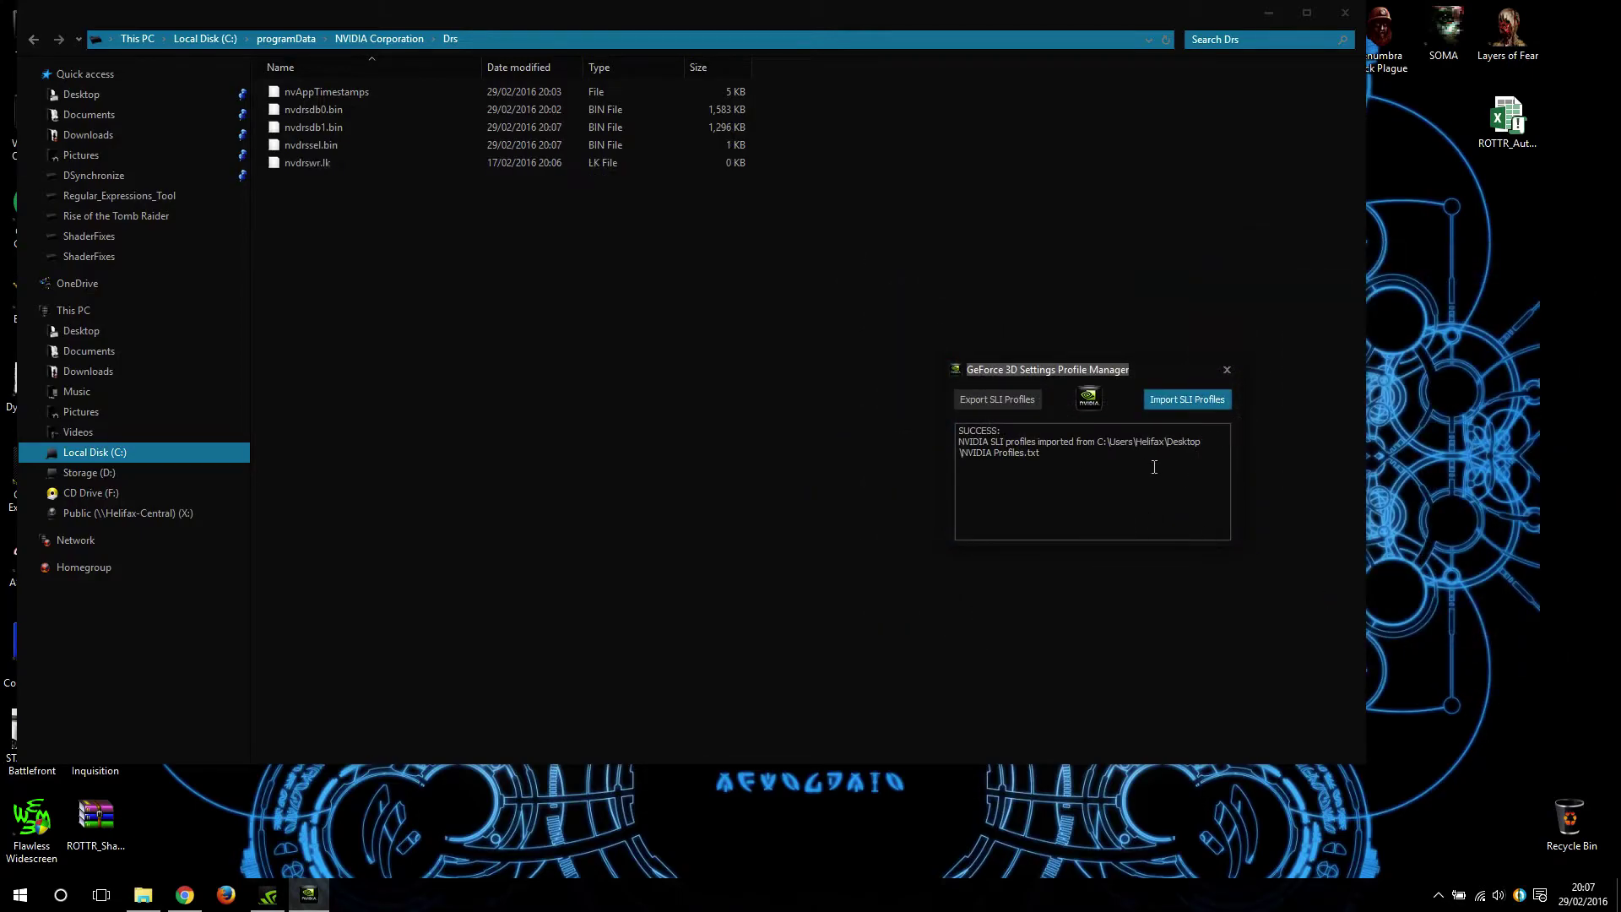
click(336, 145)
key(alt+Tab)
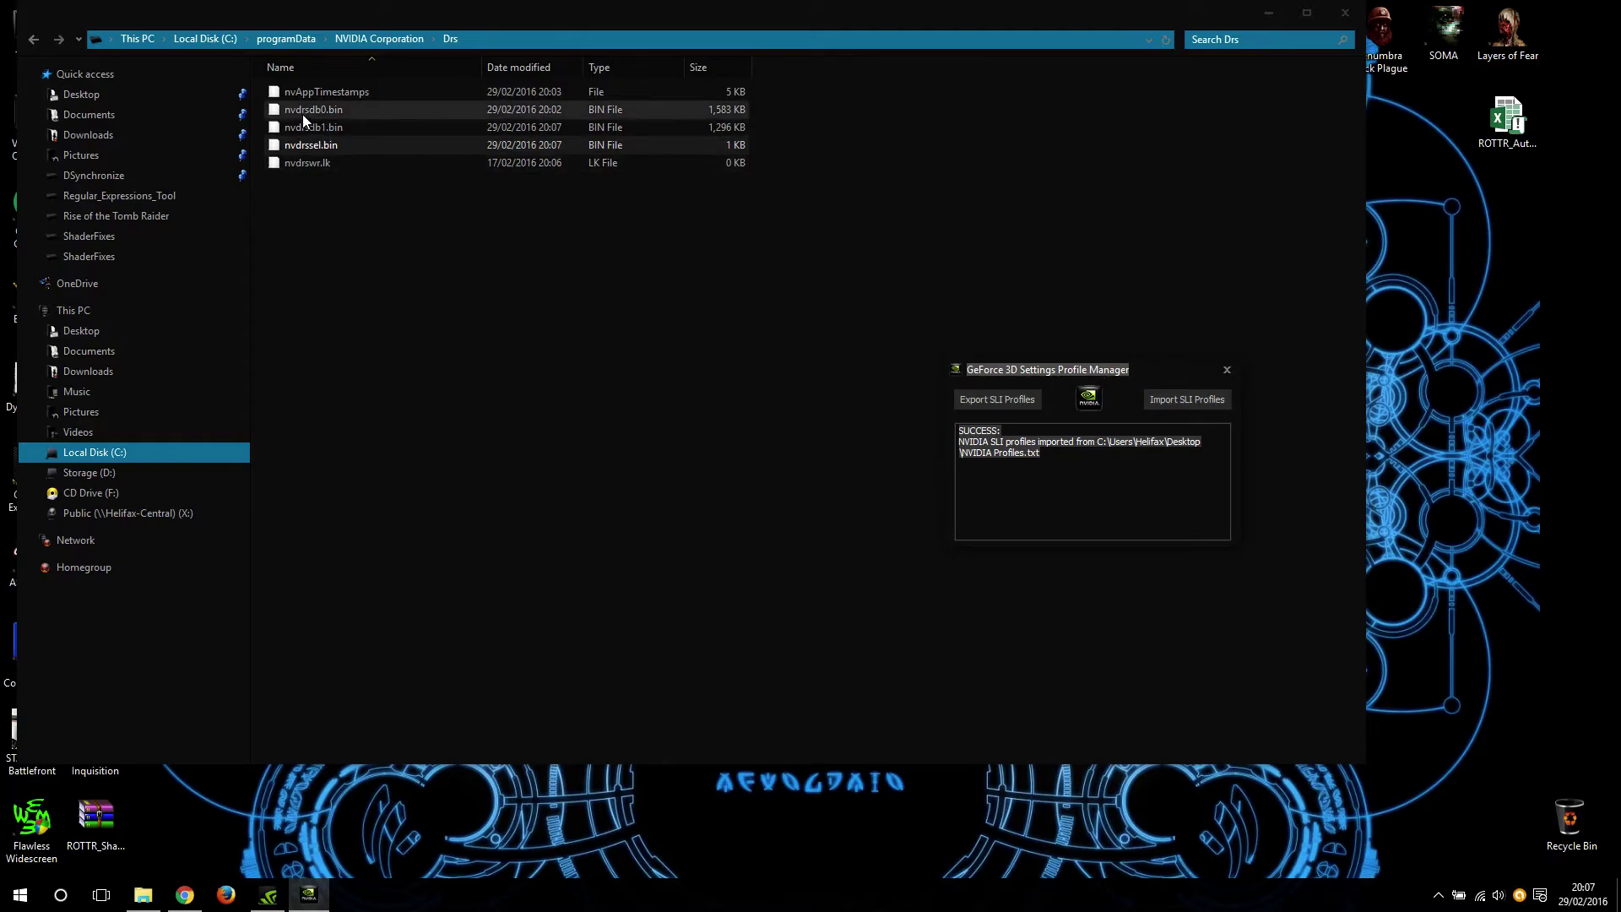
click(331, 128)
click(325, 146)
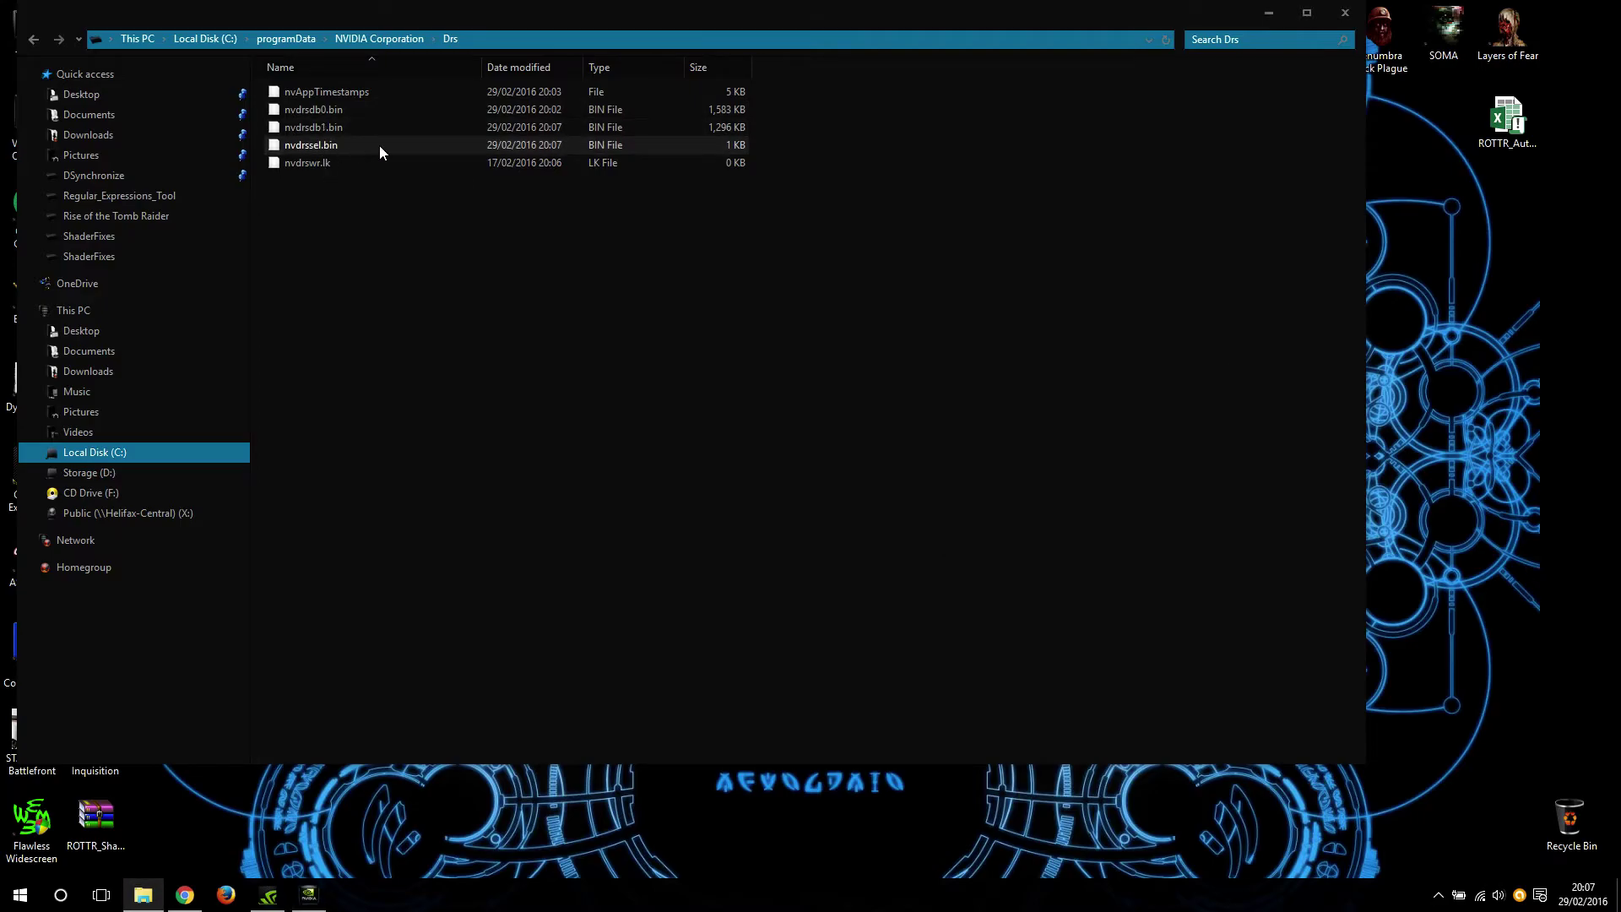
key(alt+Tab)
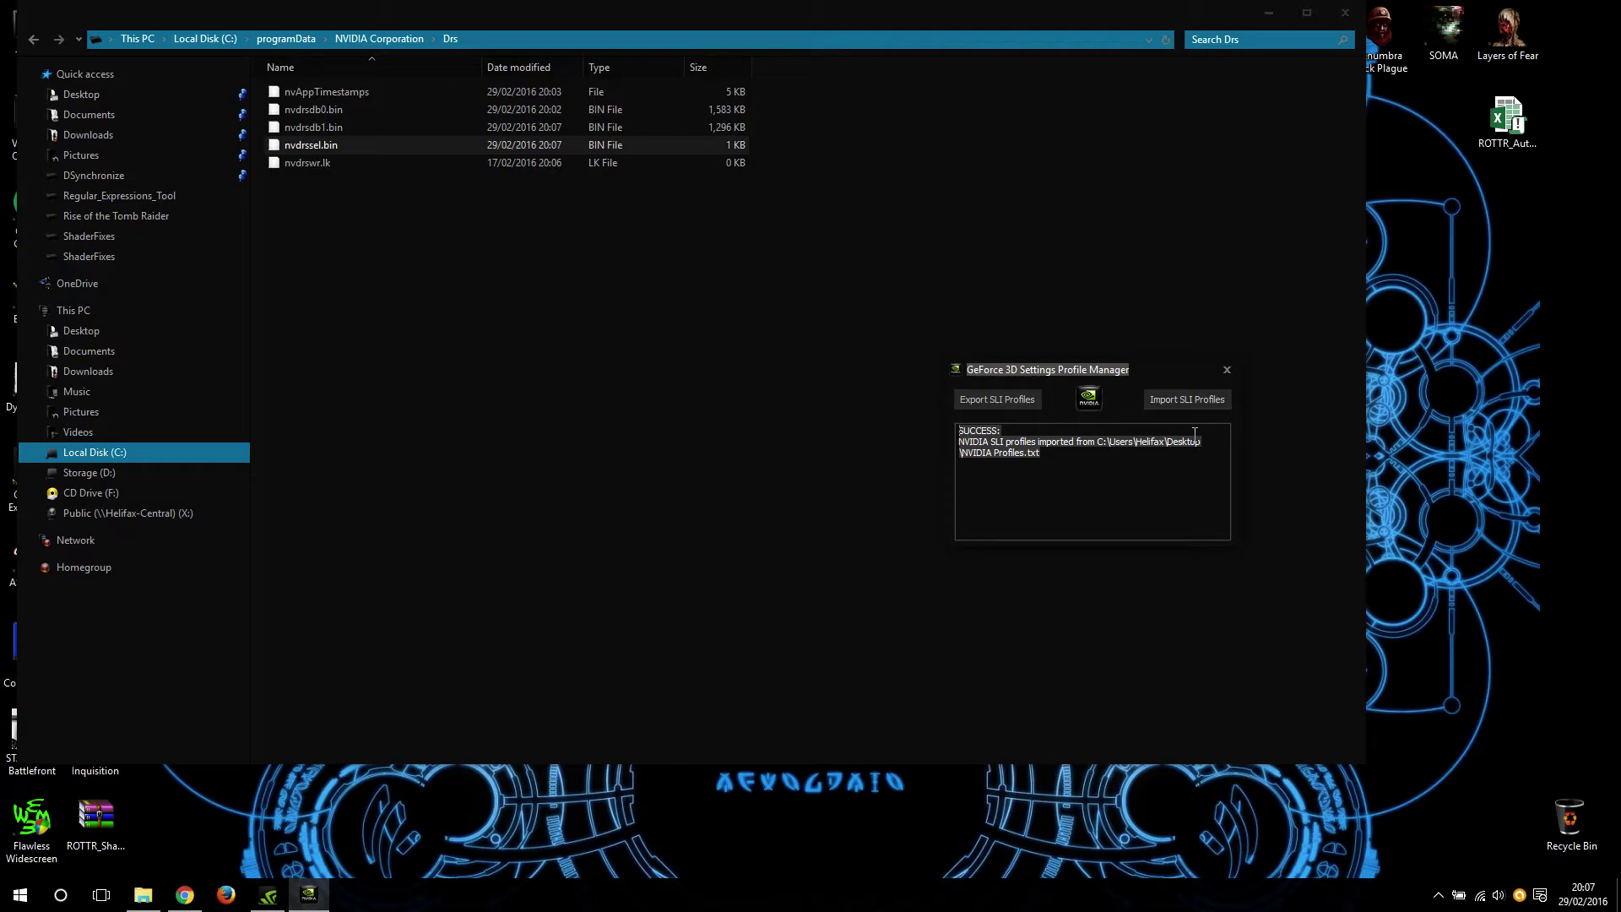
click(314, 139)
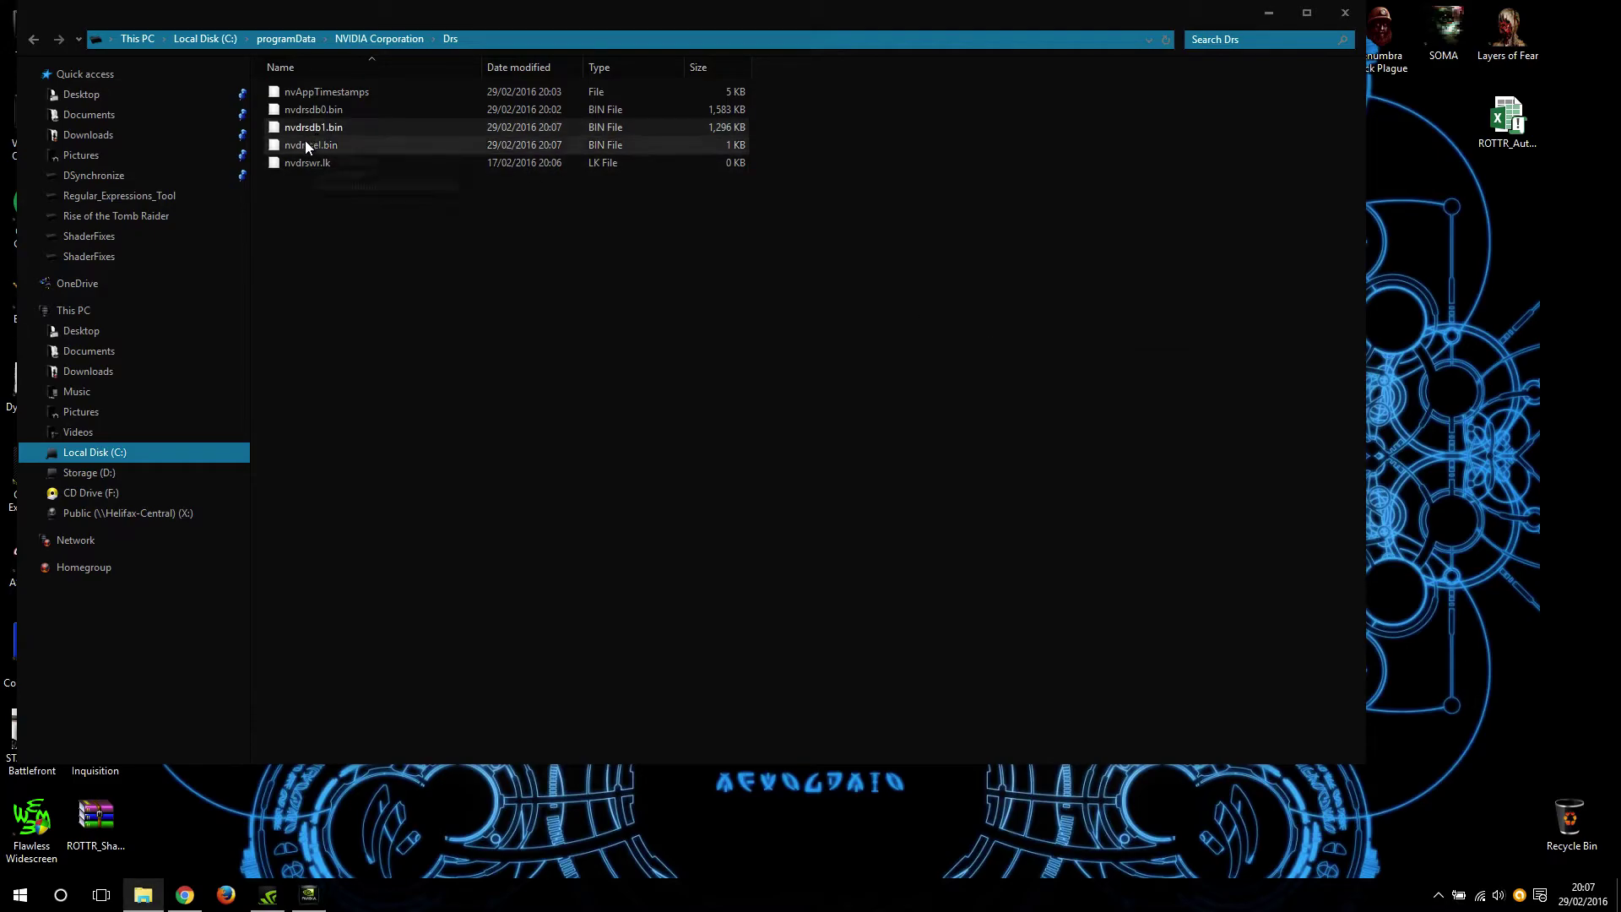
key(alt+Tab)
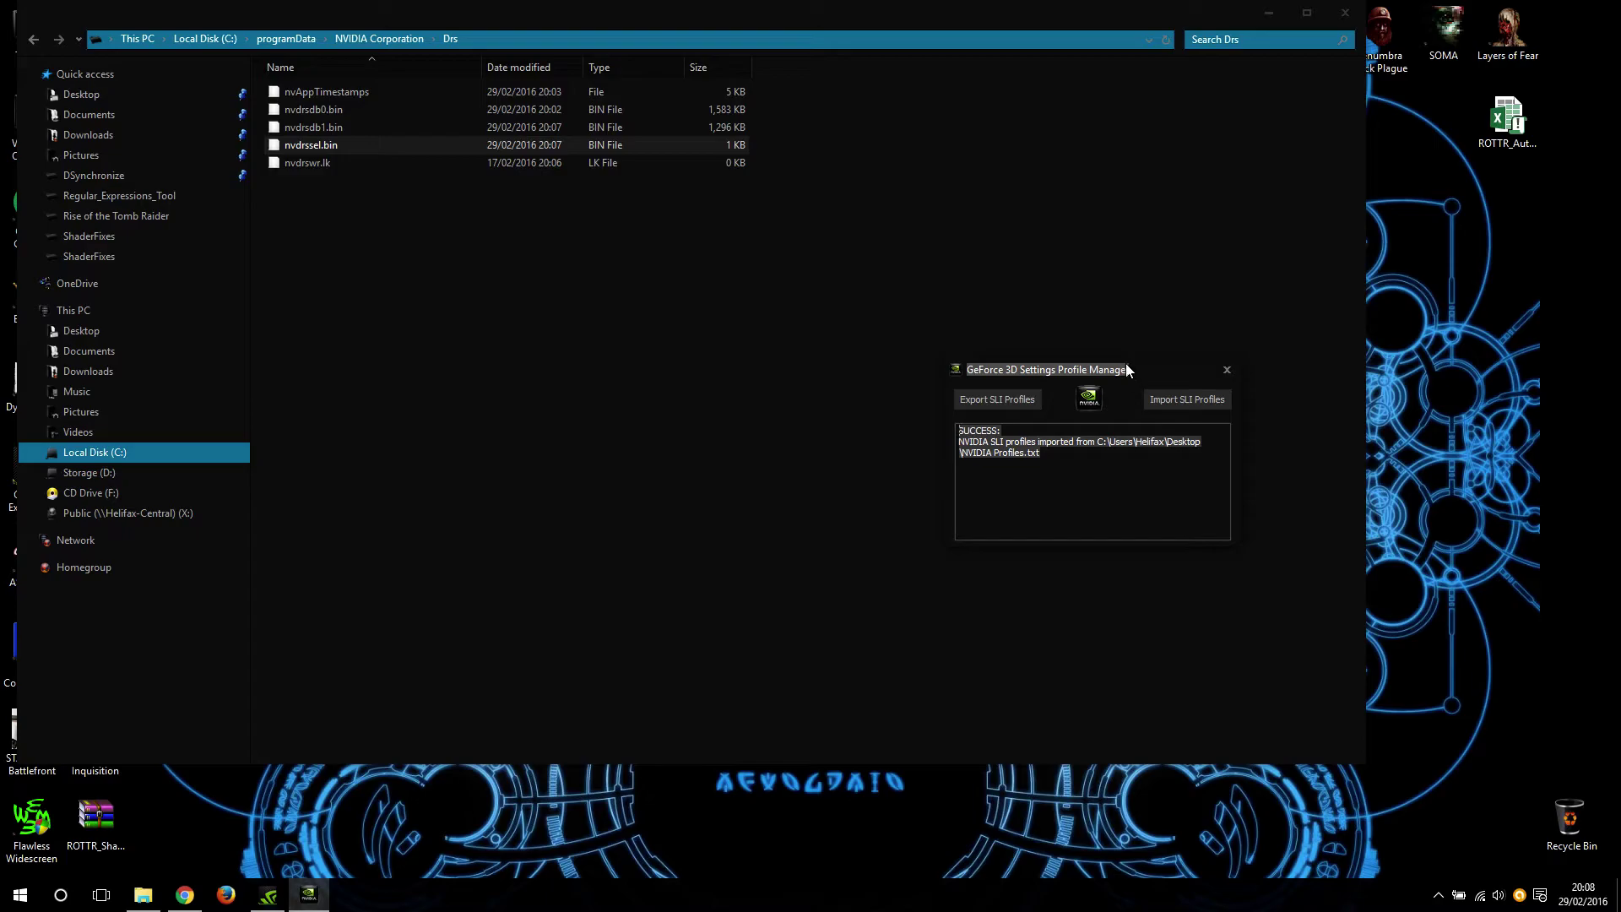
click(1004, 440)
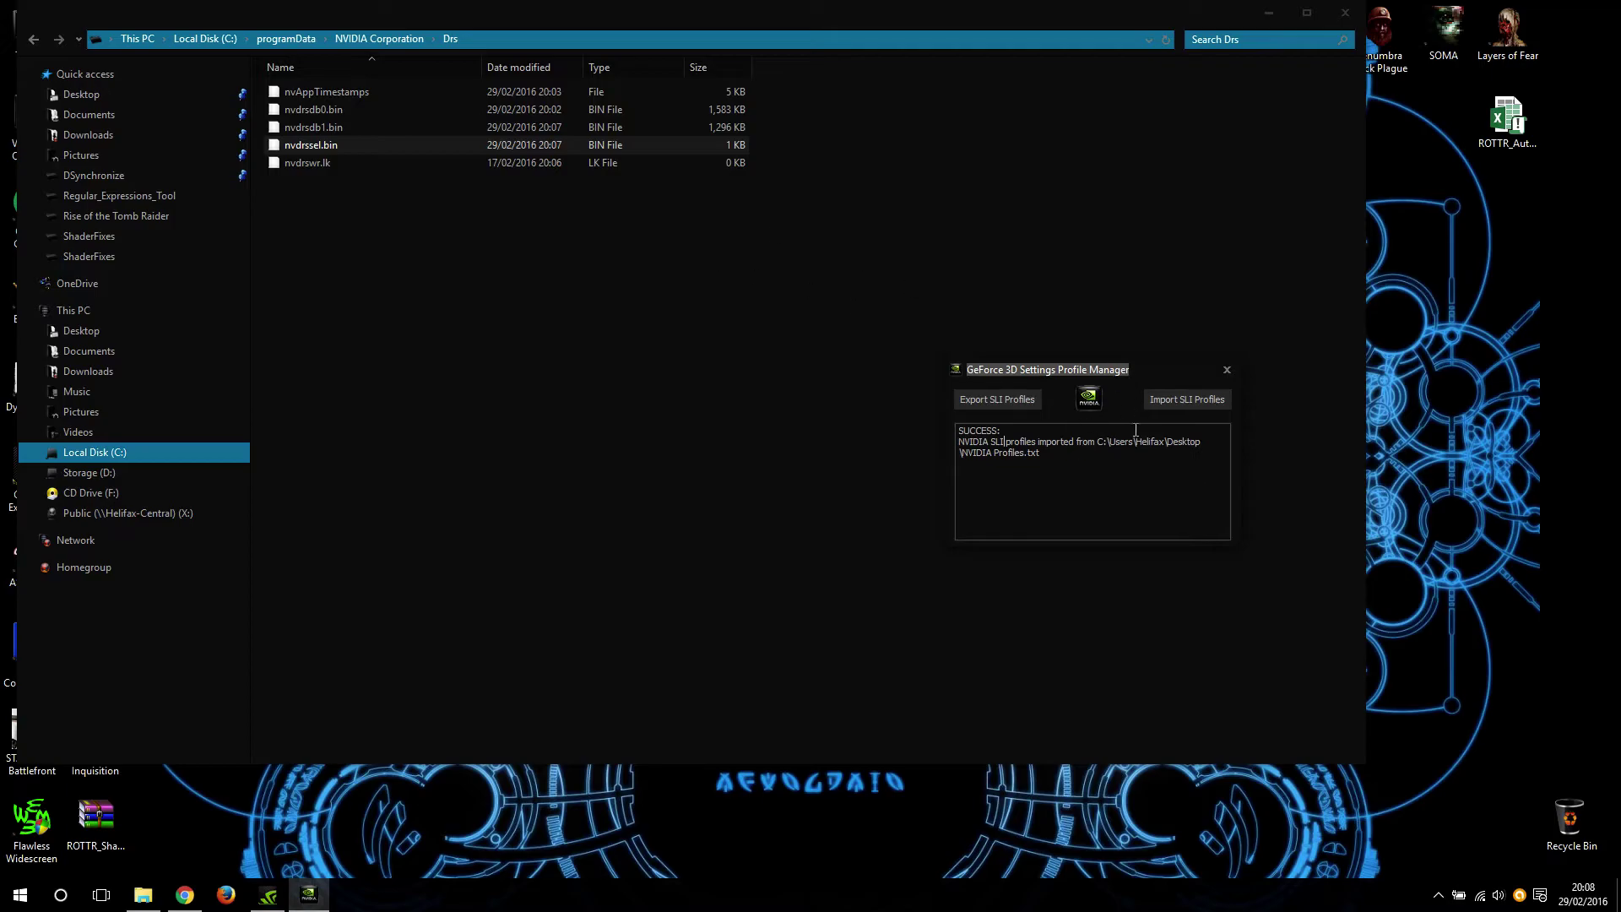
key(ctrl+a)
click(1052, 474)
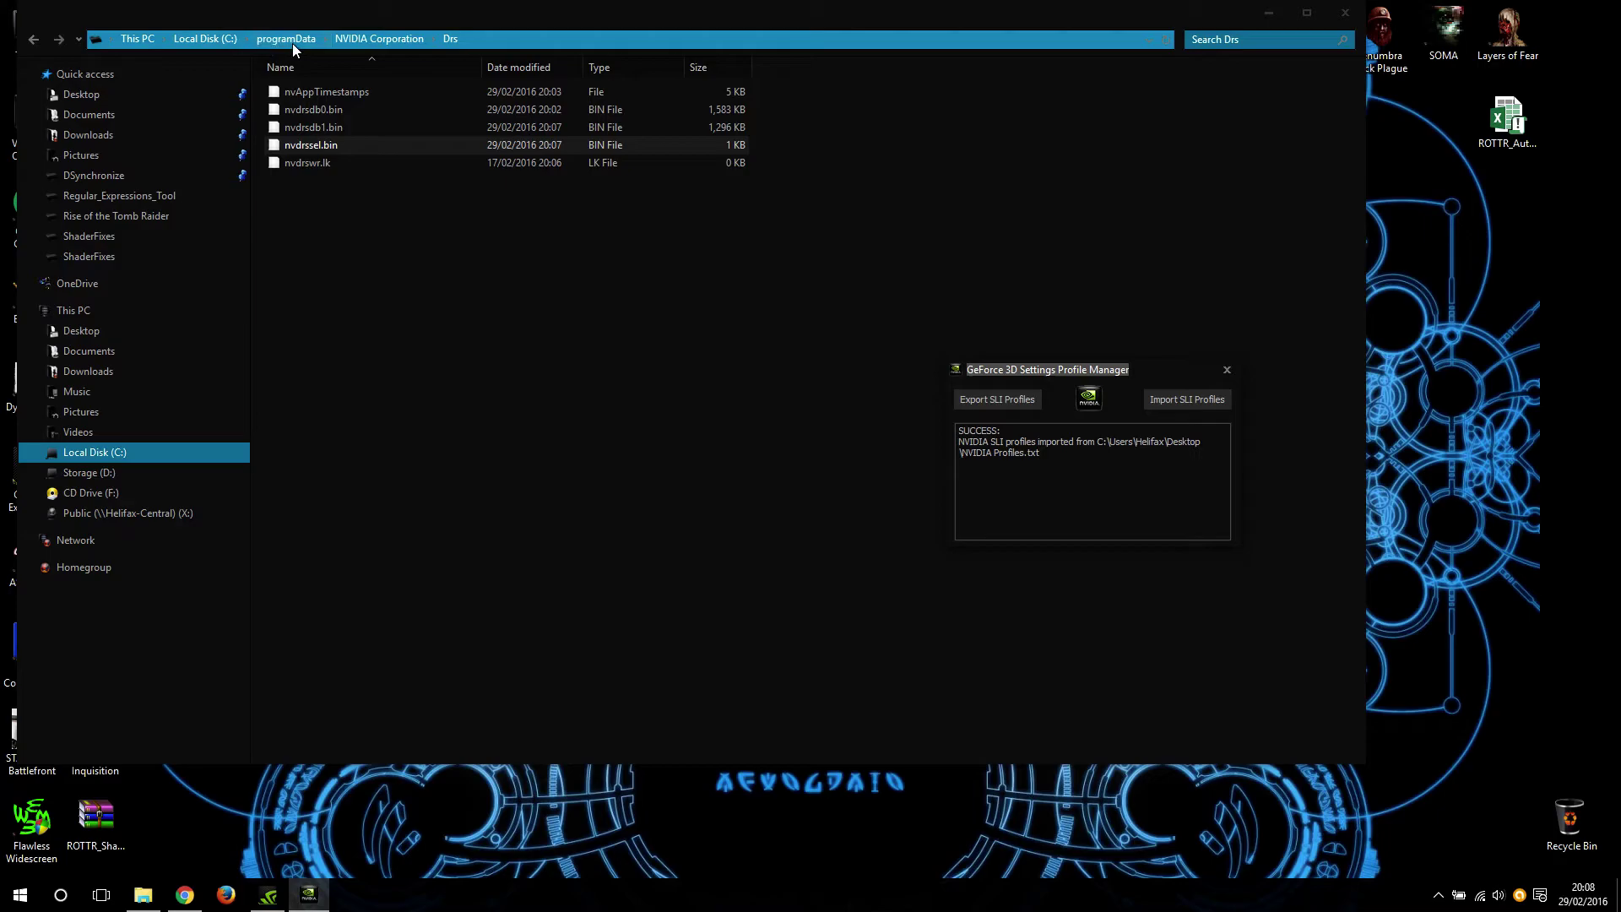
Browse to C:\Program Files\NVIDIA Corporation\Drs in File Explorer.
click(207, 39)
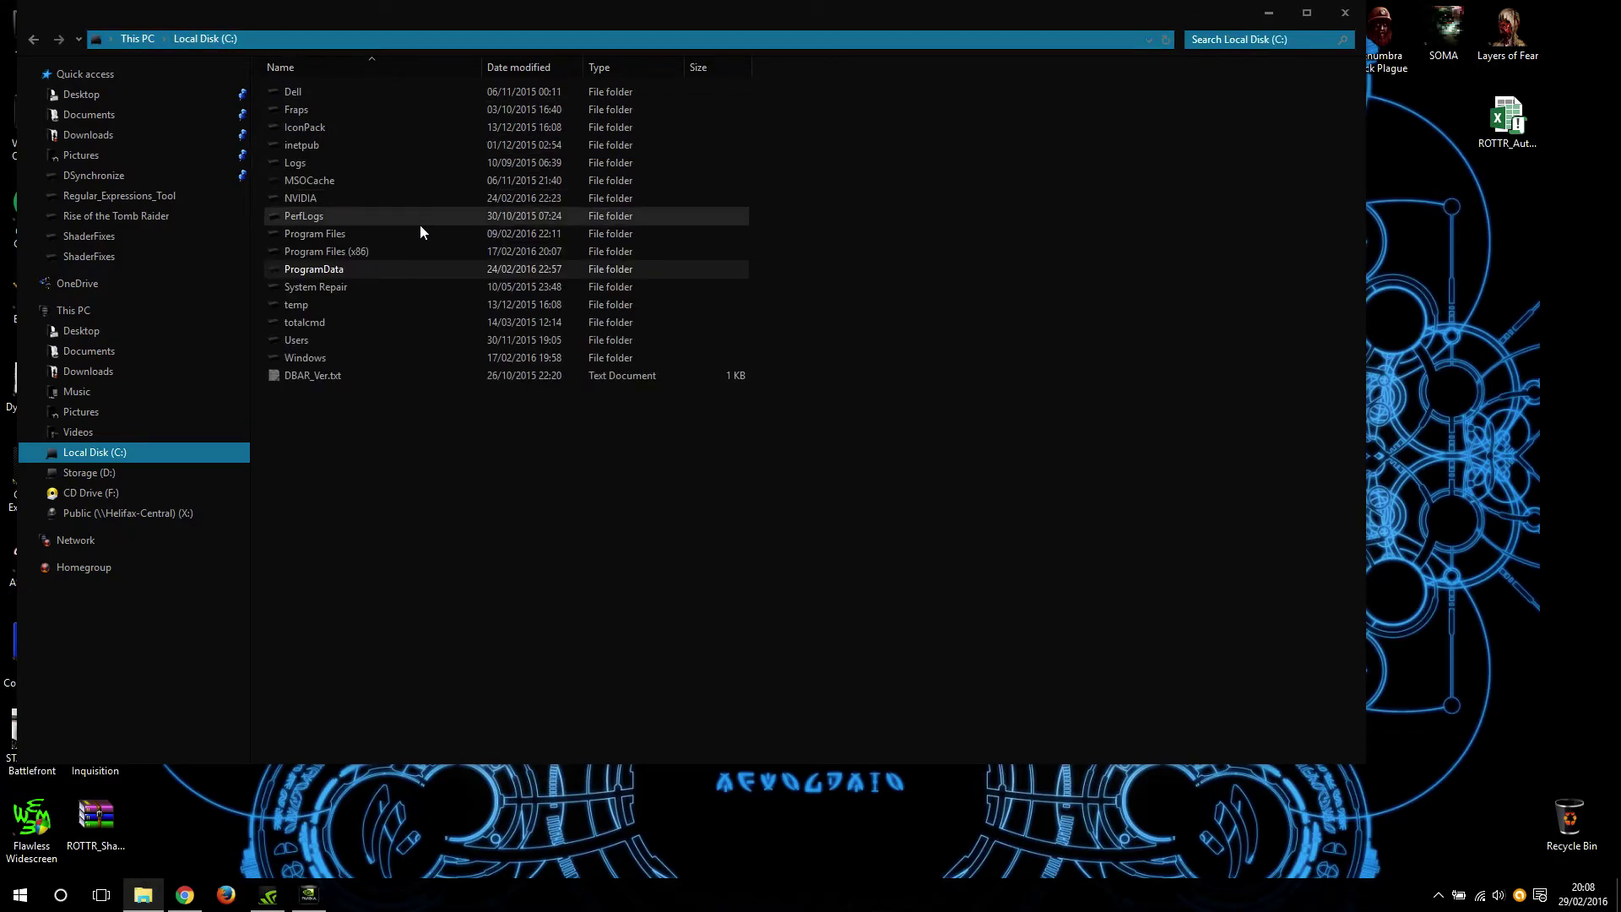
click(327, 268)
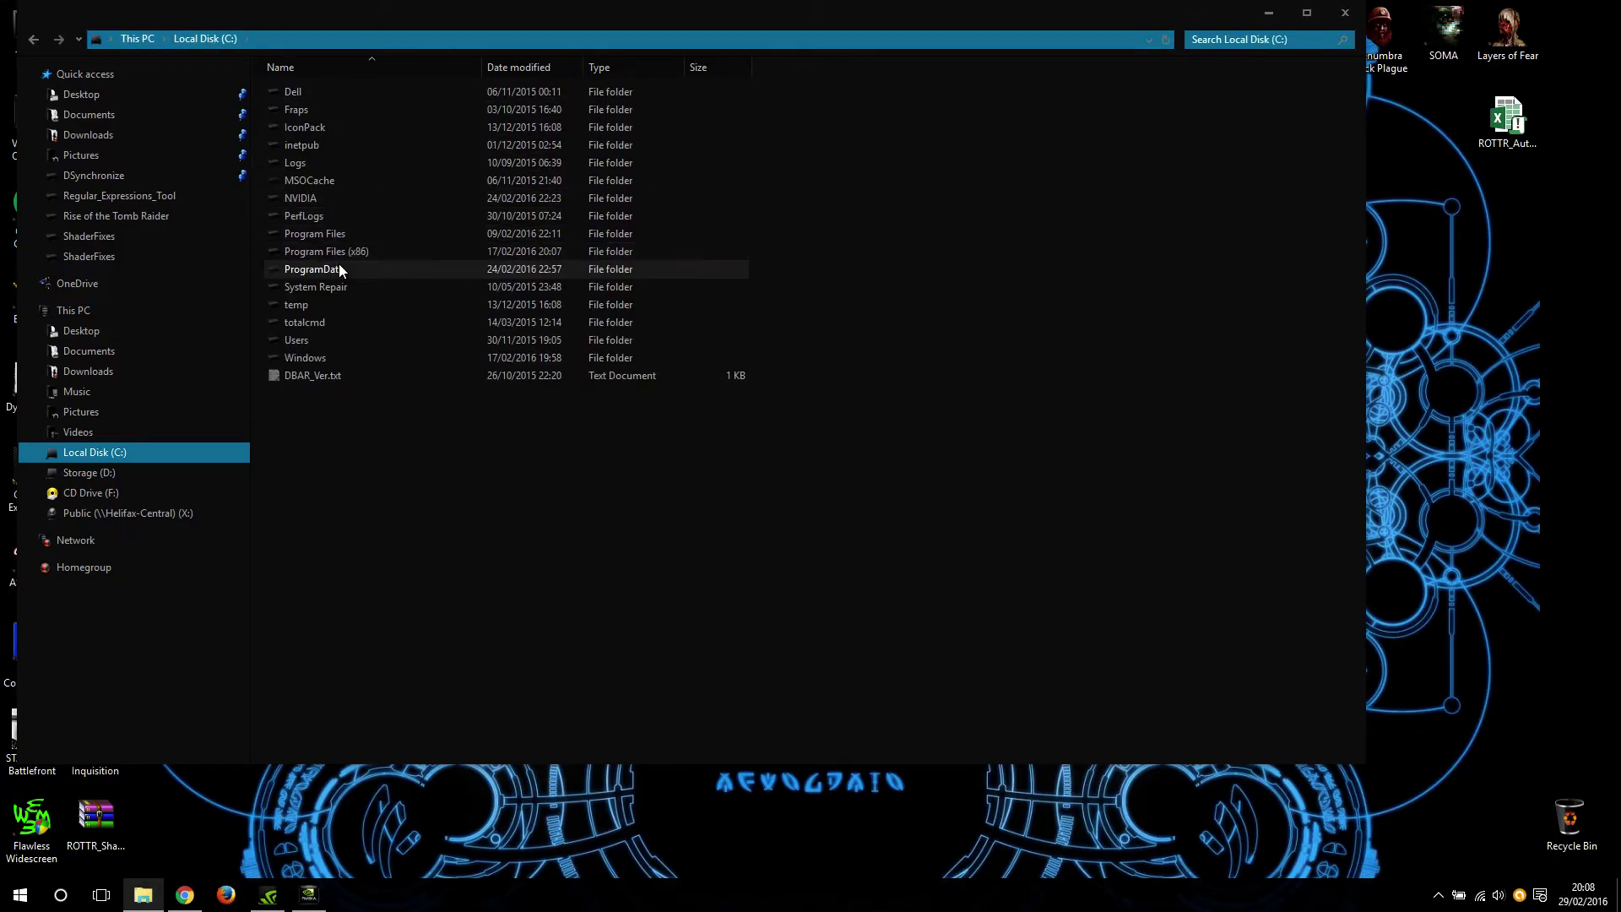
double_click(342, 238)
key(d)
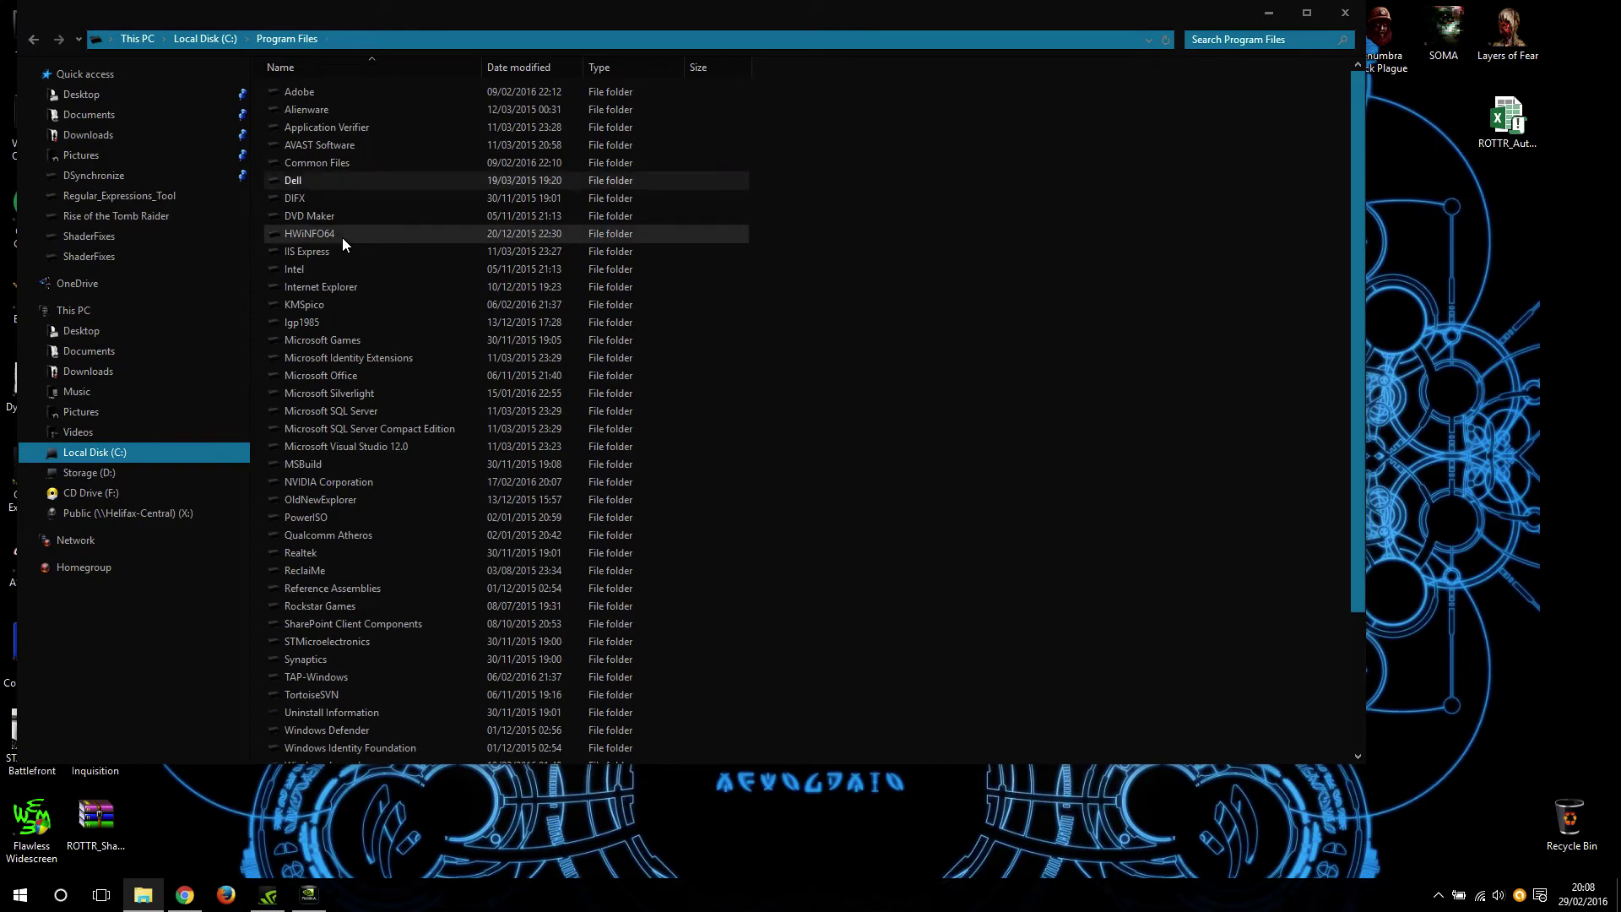
key(n)
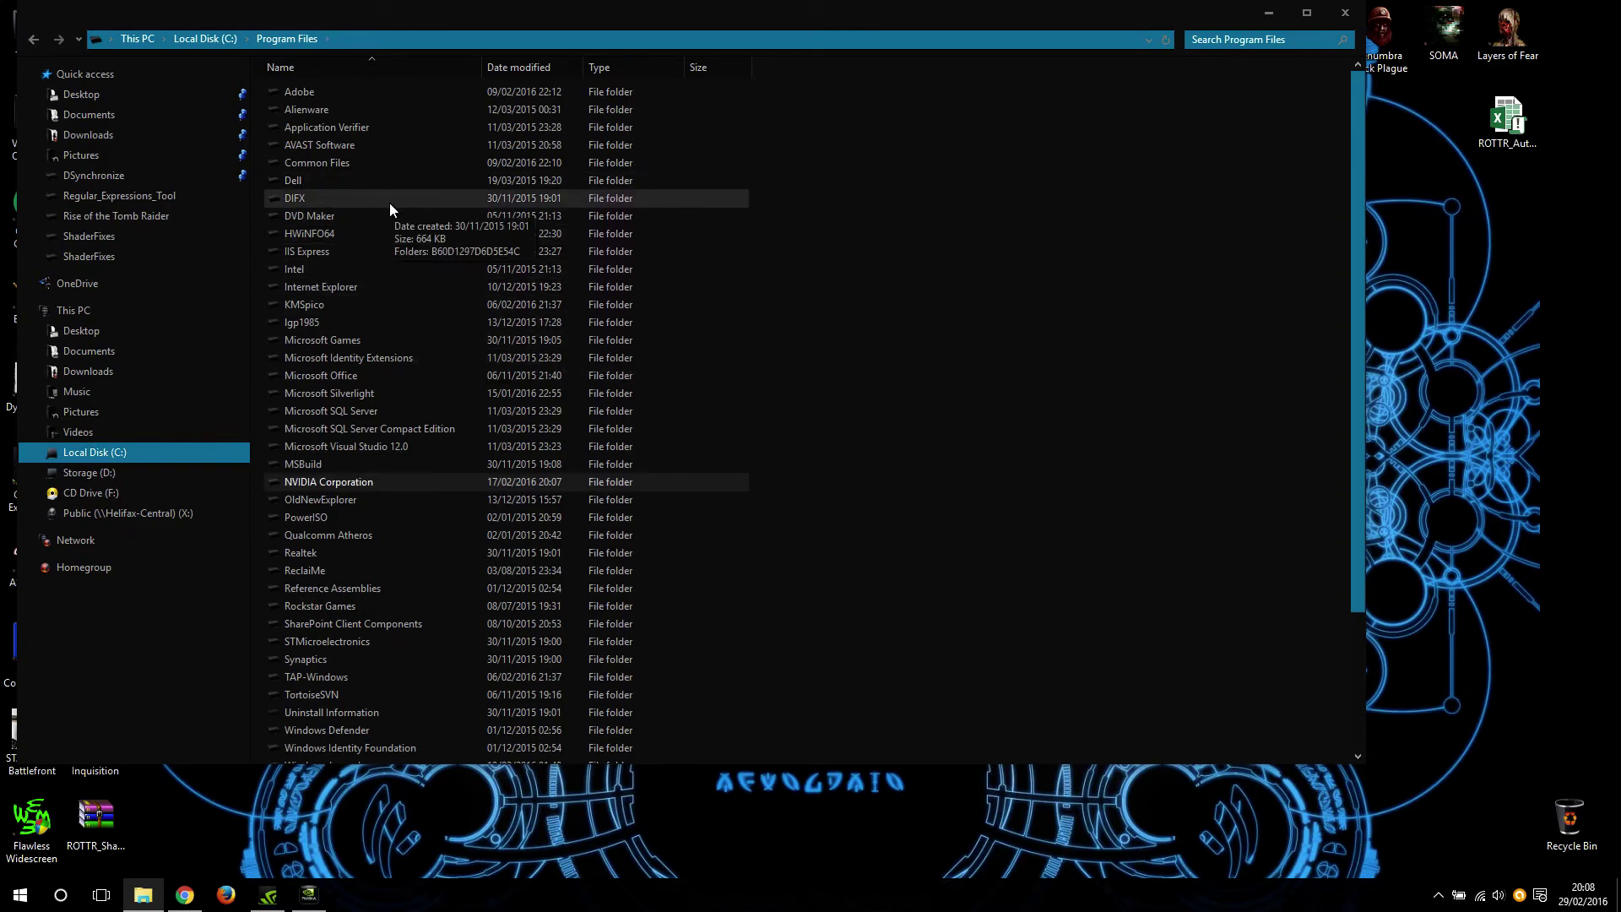
key(Return)
key(d)
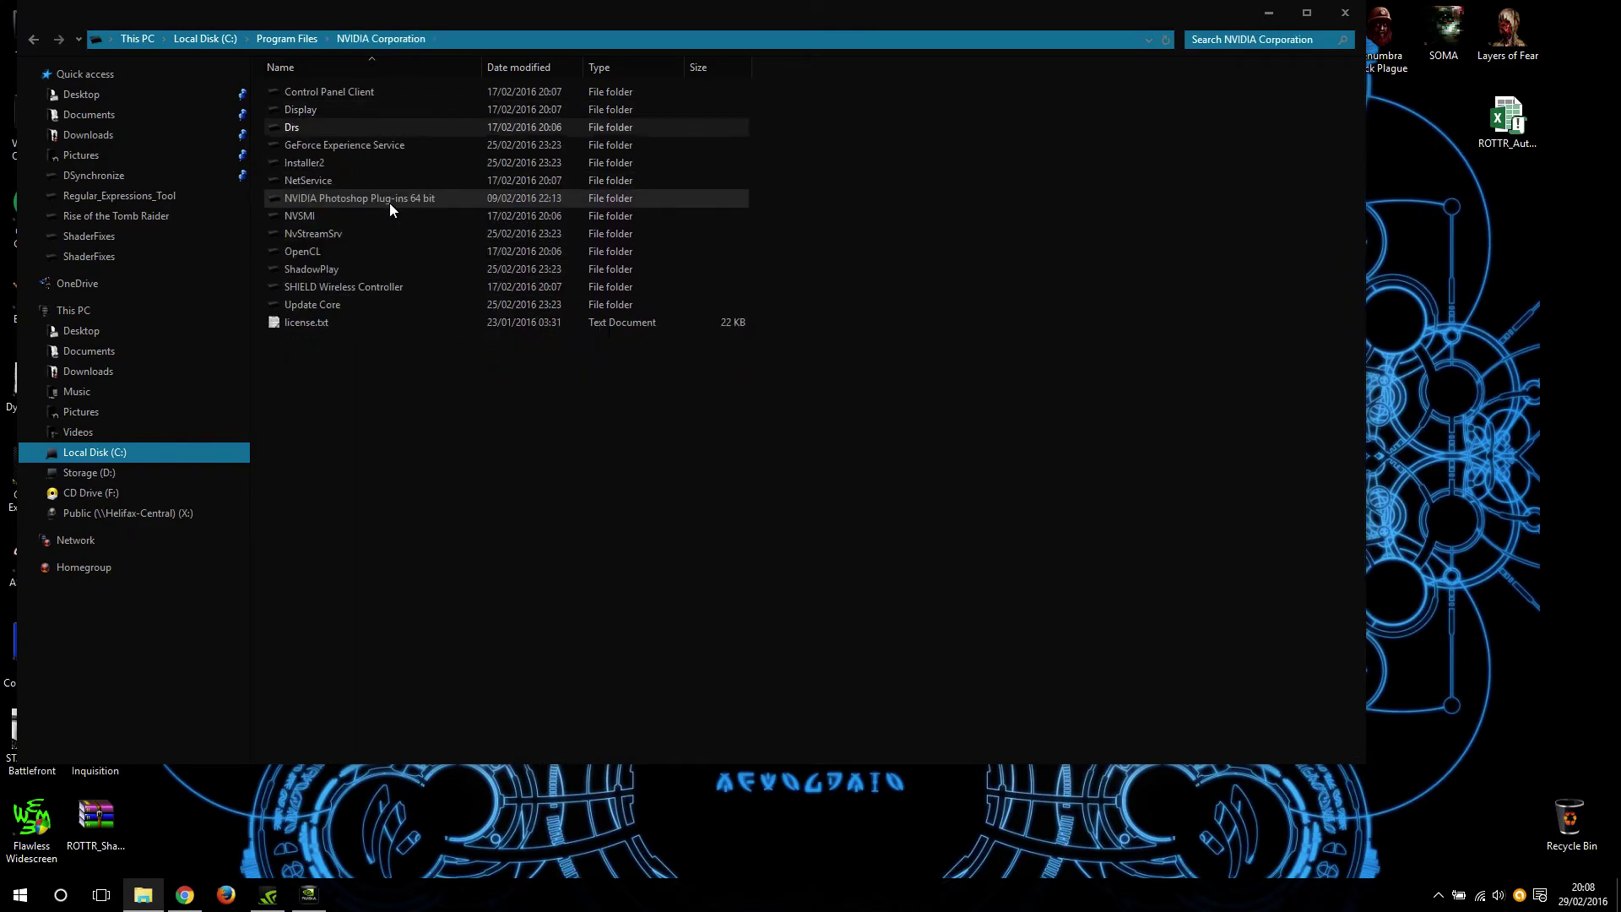
key(Return)
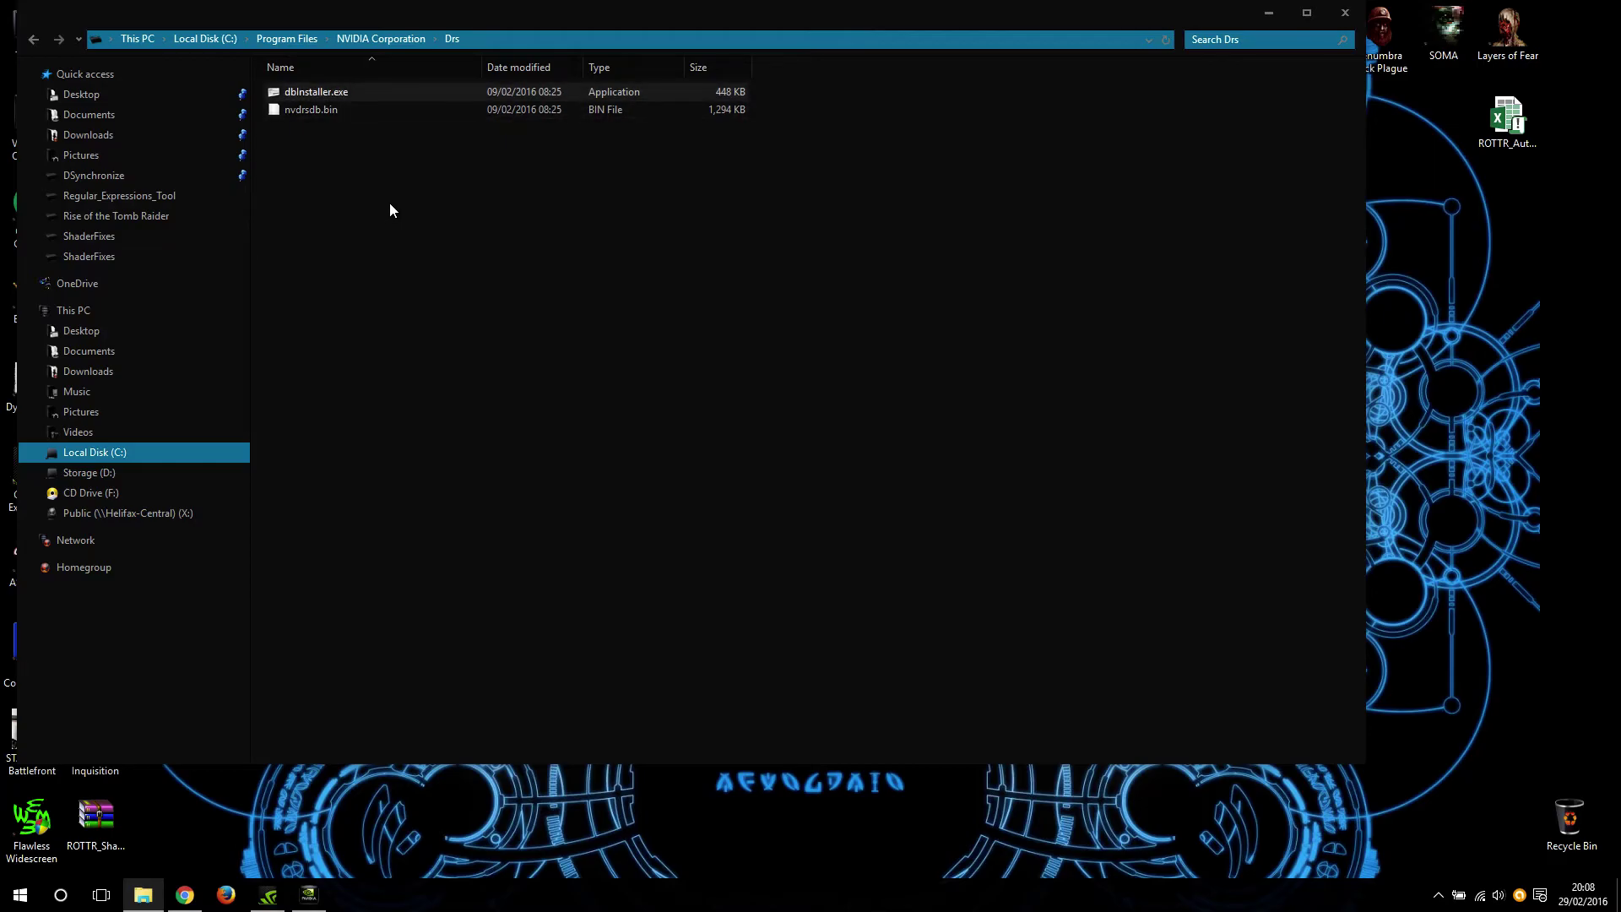
Go back through This PC and drive C: to C:\ProgramData\NVIDIA Corporation\Drs.
key(BackSpace)
key(BackSpace)
key(BackSpace)
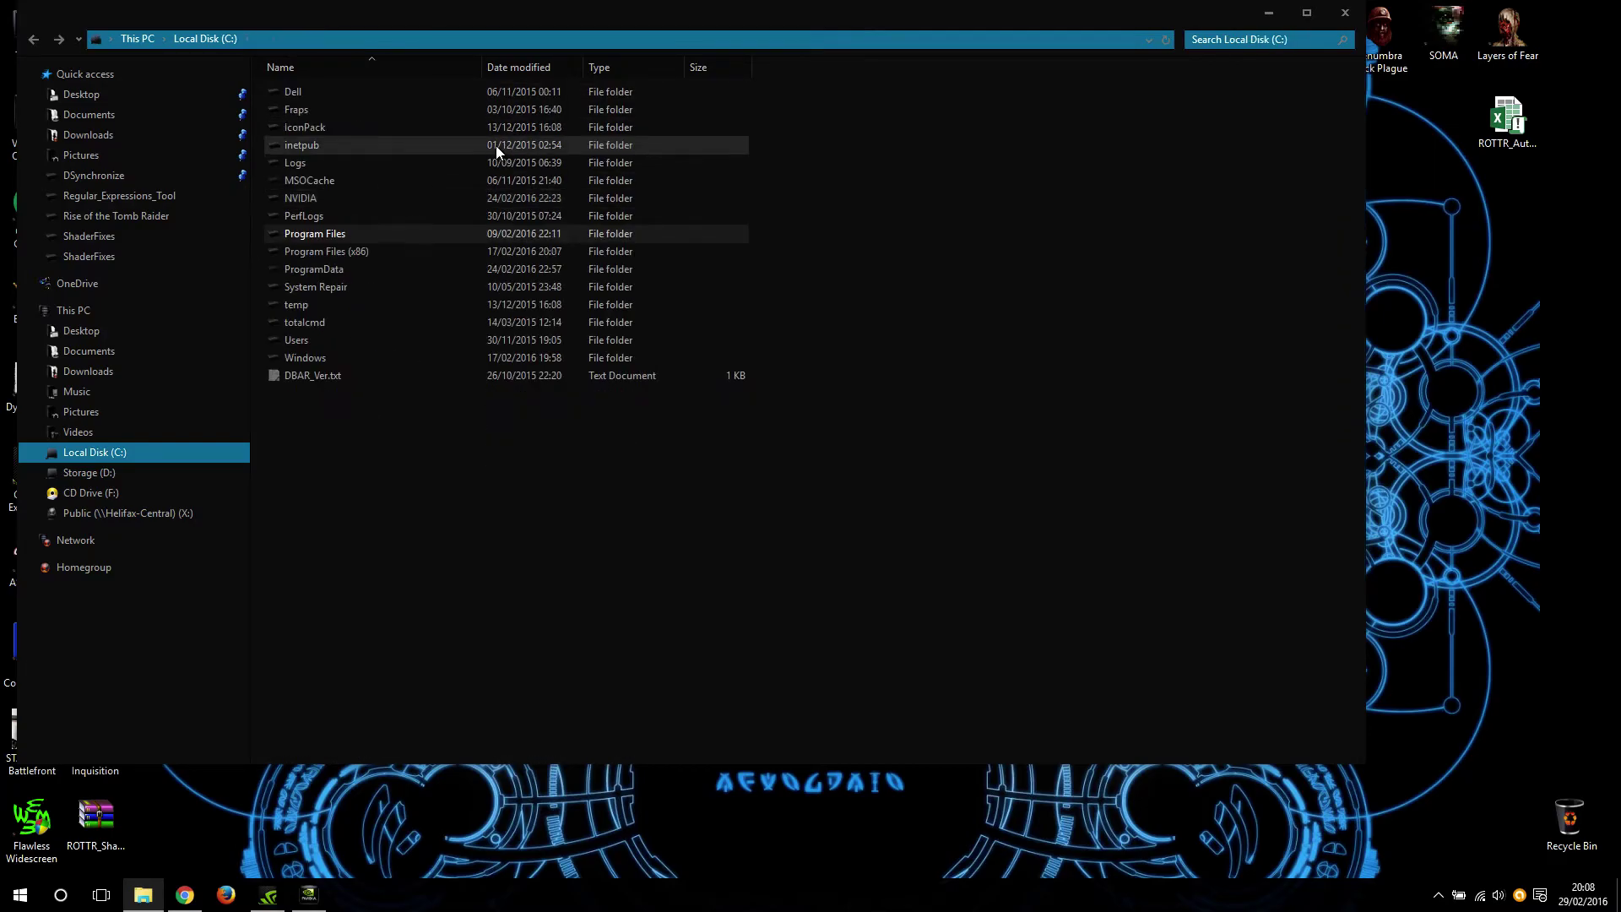
click(195, 41)
click(137, 39)
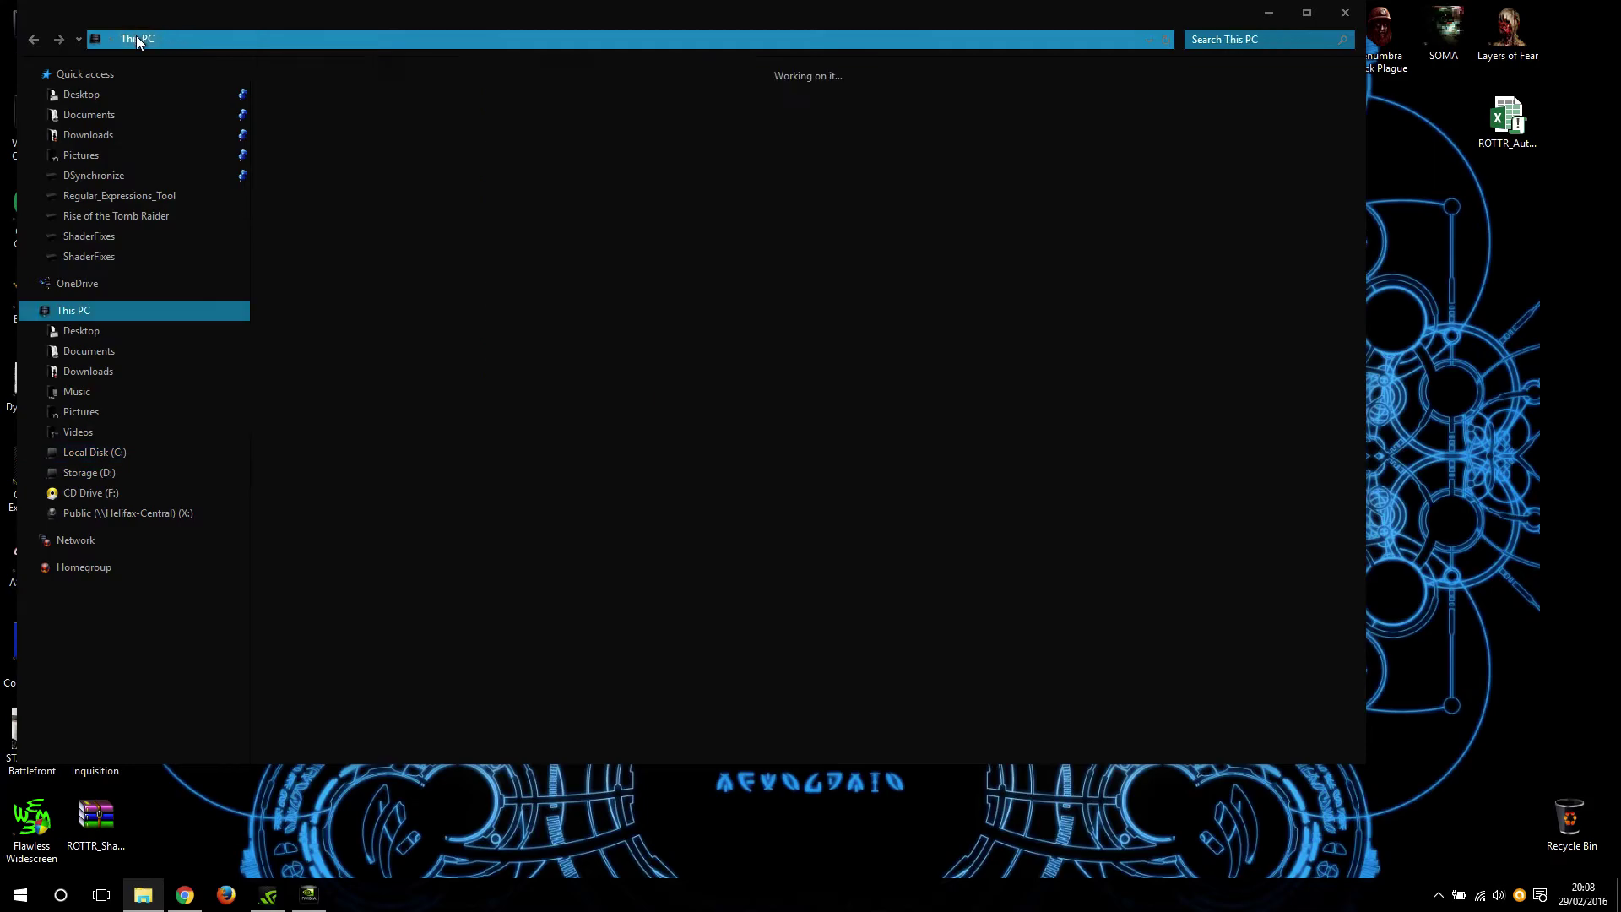
double_click(341, 209)
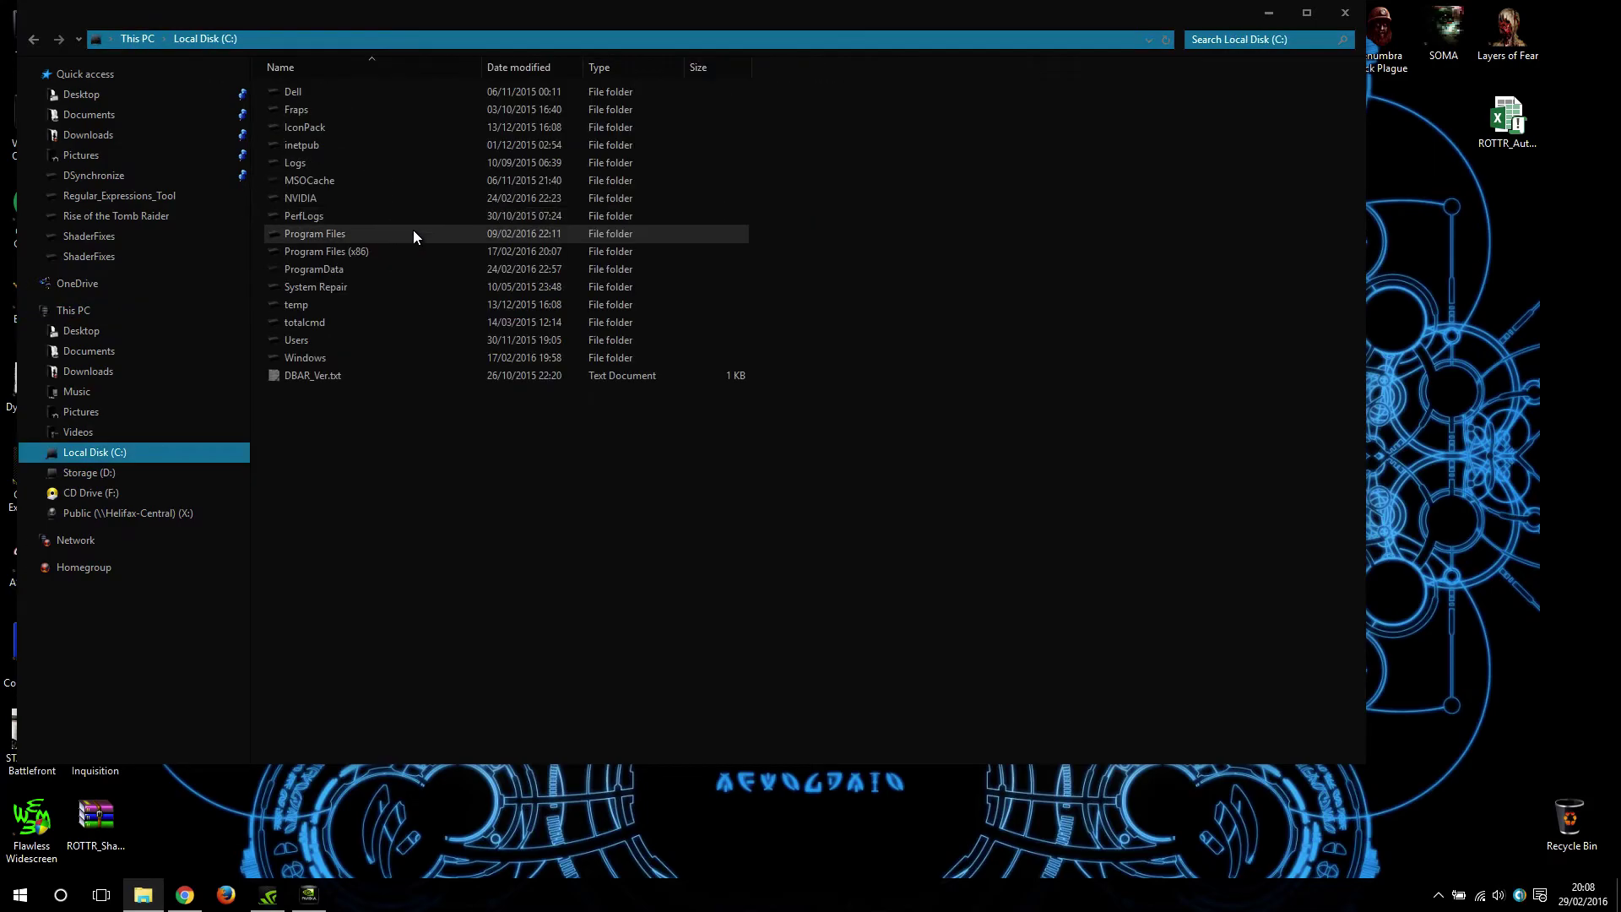
double_click(353, 275)
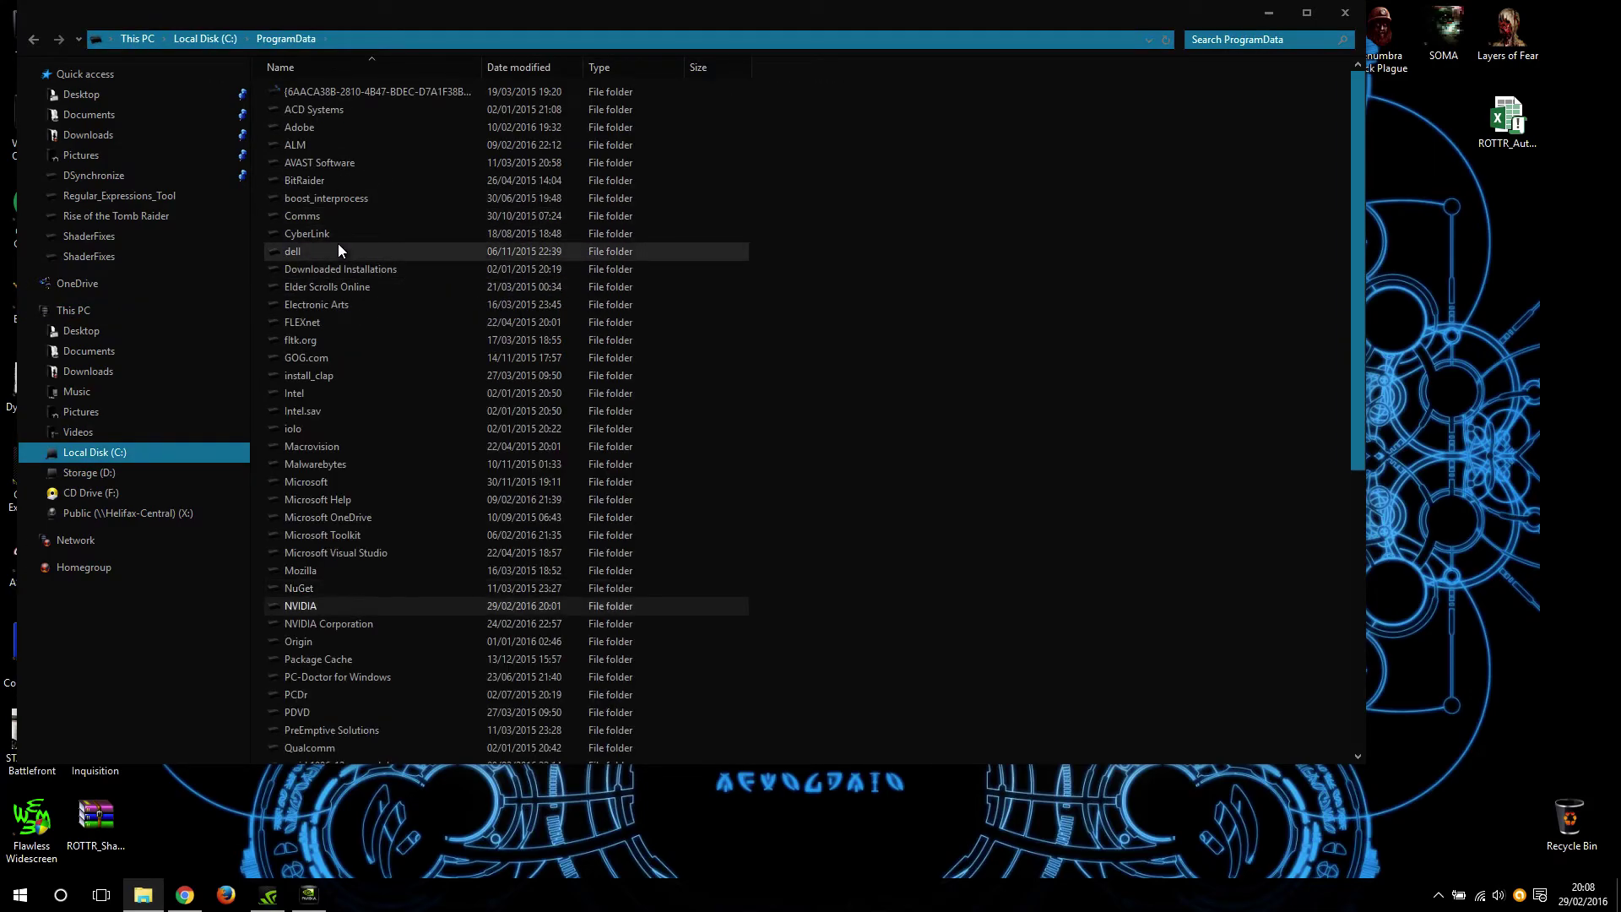
key(Down)
key(Return)
key(d)
key(Return)
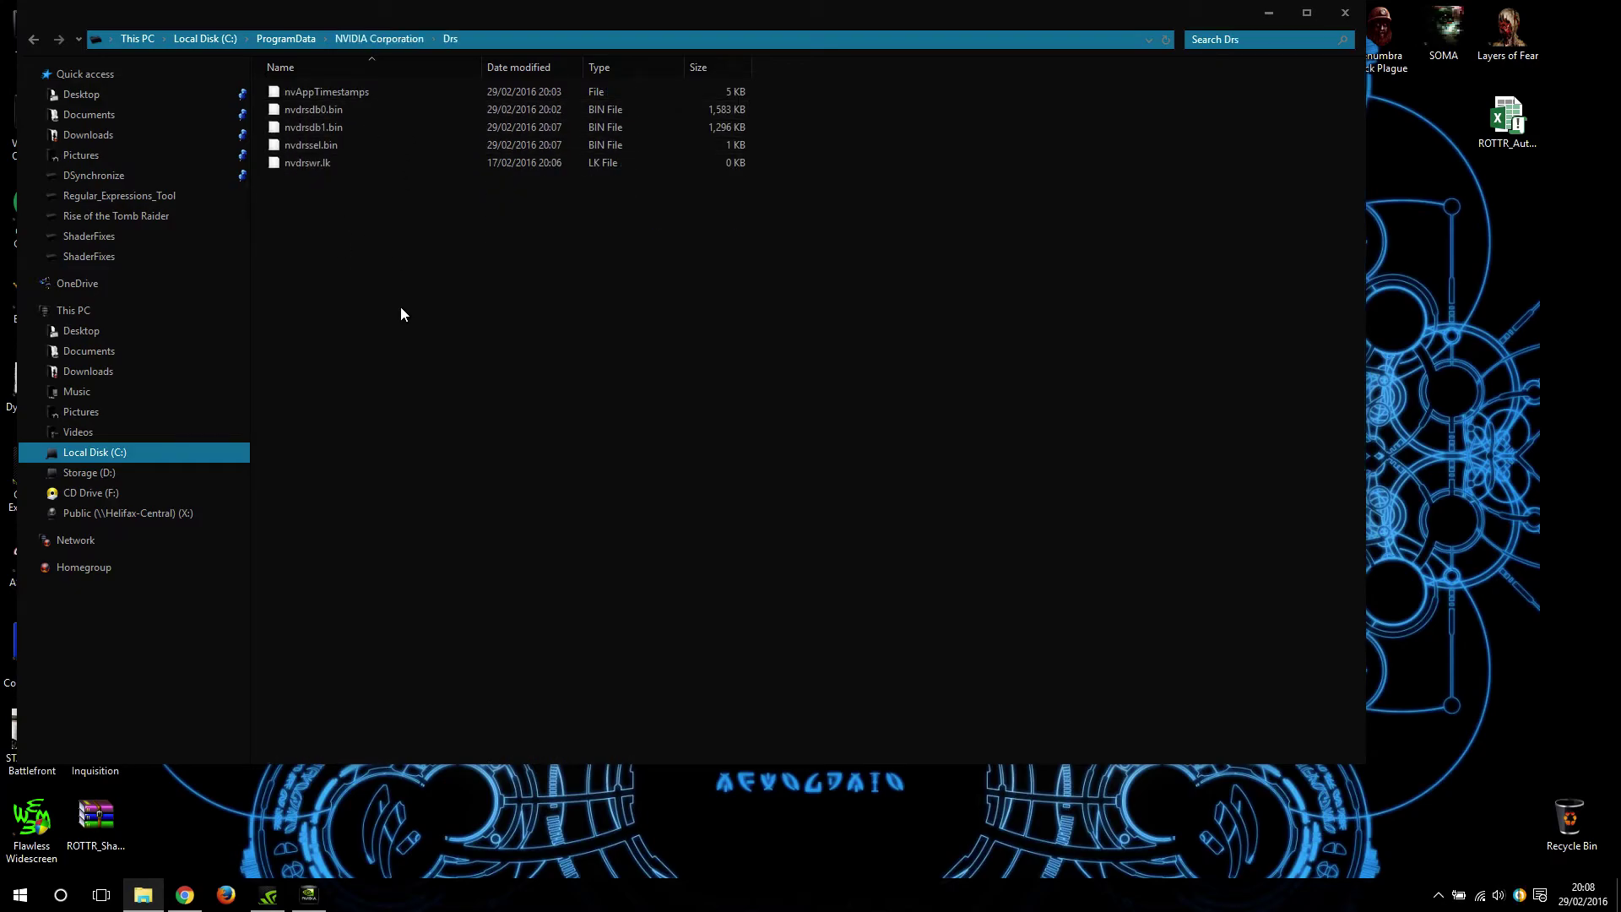
Close Explorer and Profile Manager, reopen NVIDIA Control Panel at Manage 3D settings, start new Explorer.
click(1349, 12)
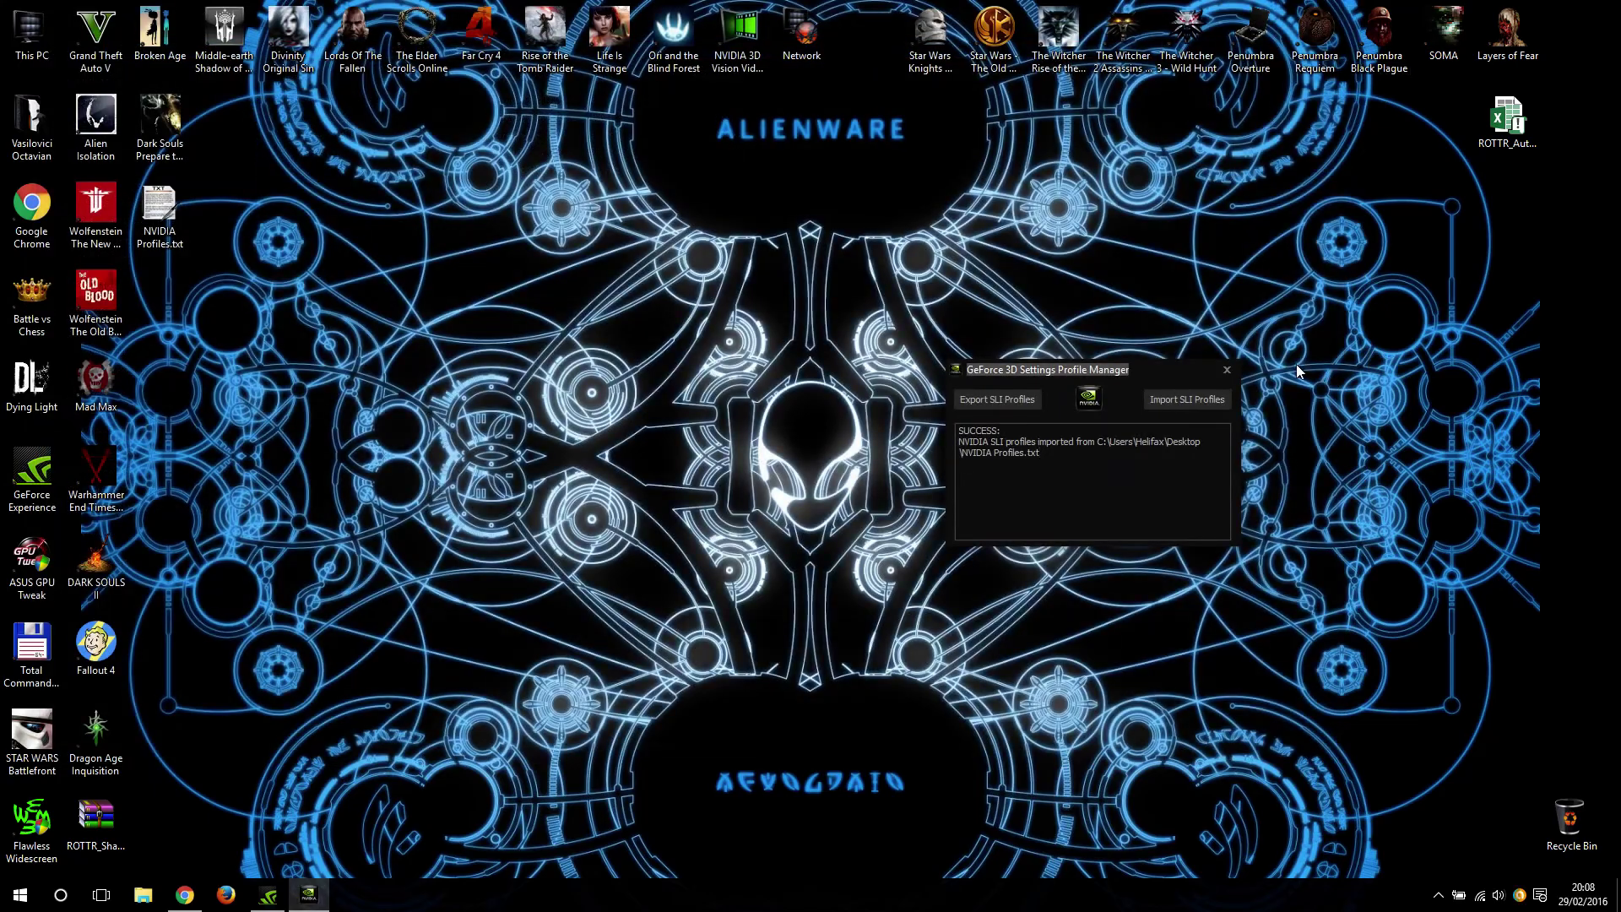
click(1226, 370)
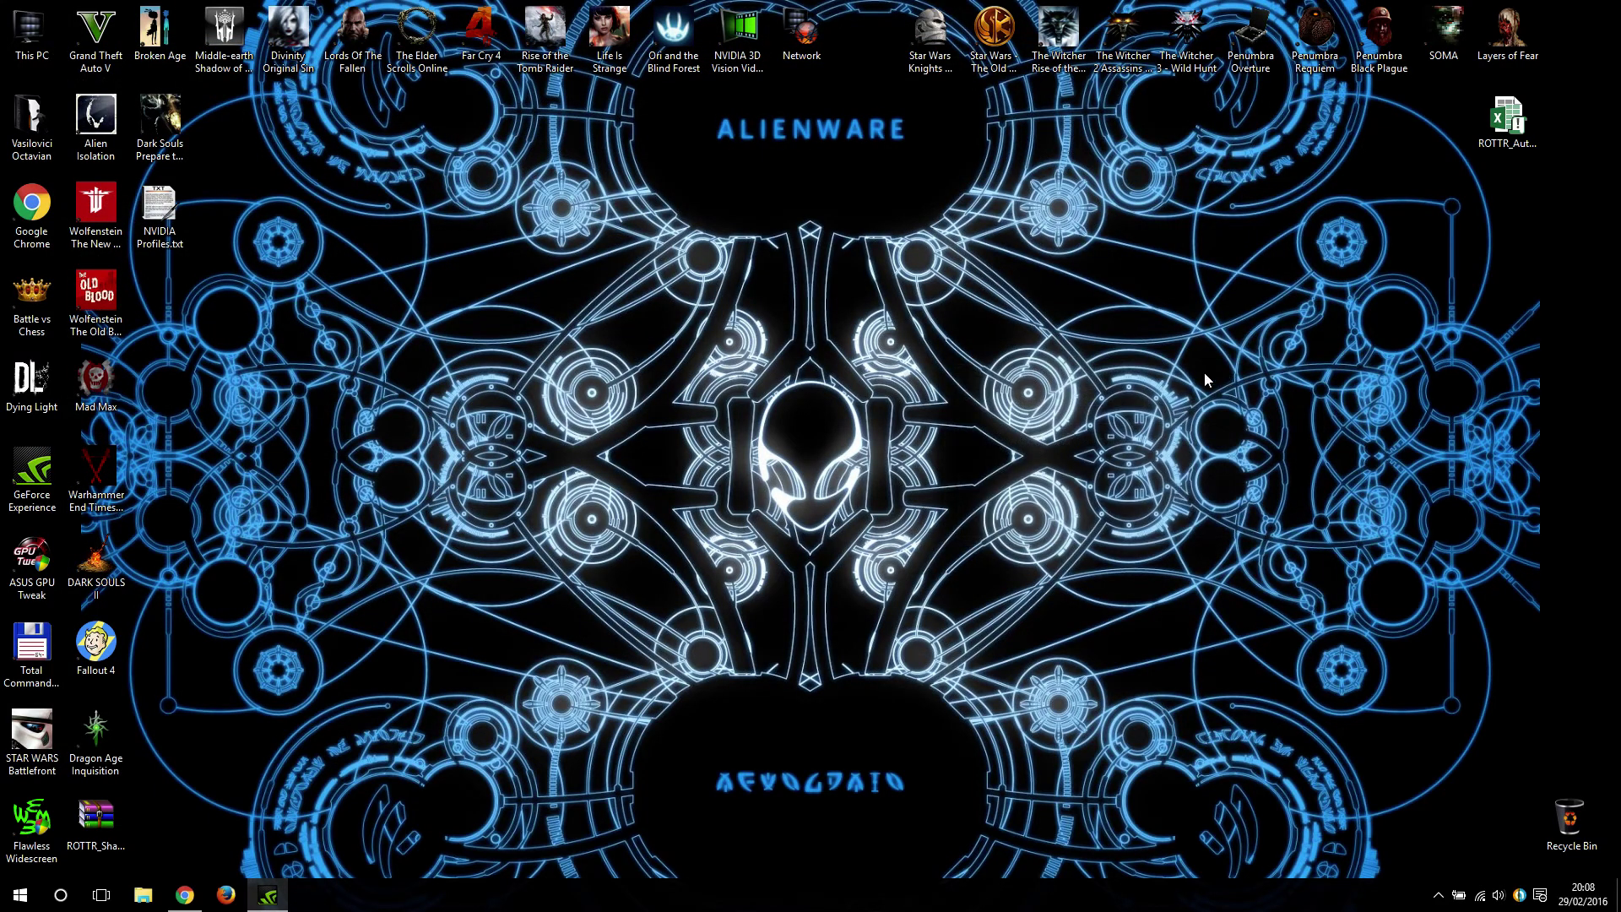
right_click(633, 348)
click(733, 525)
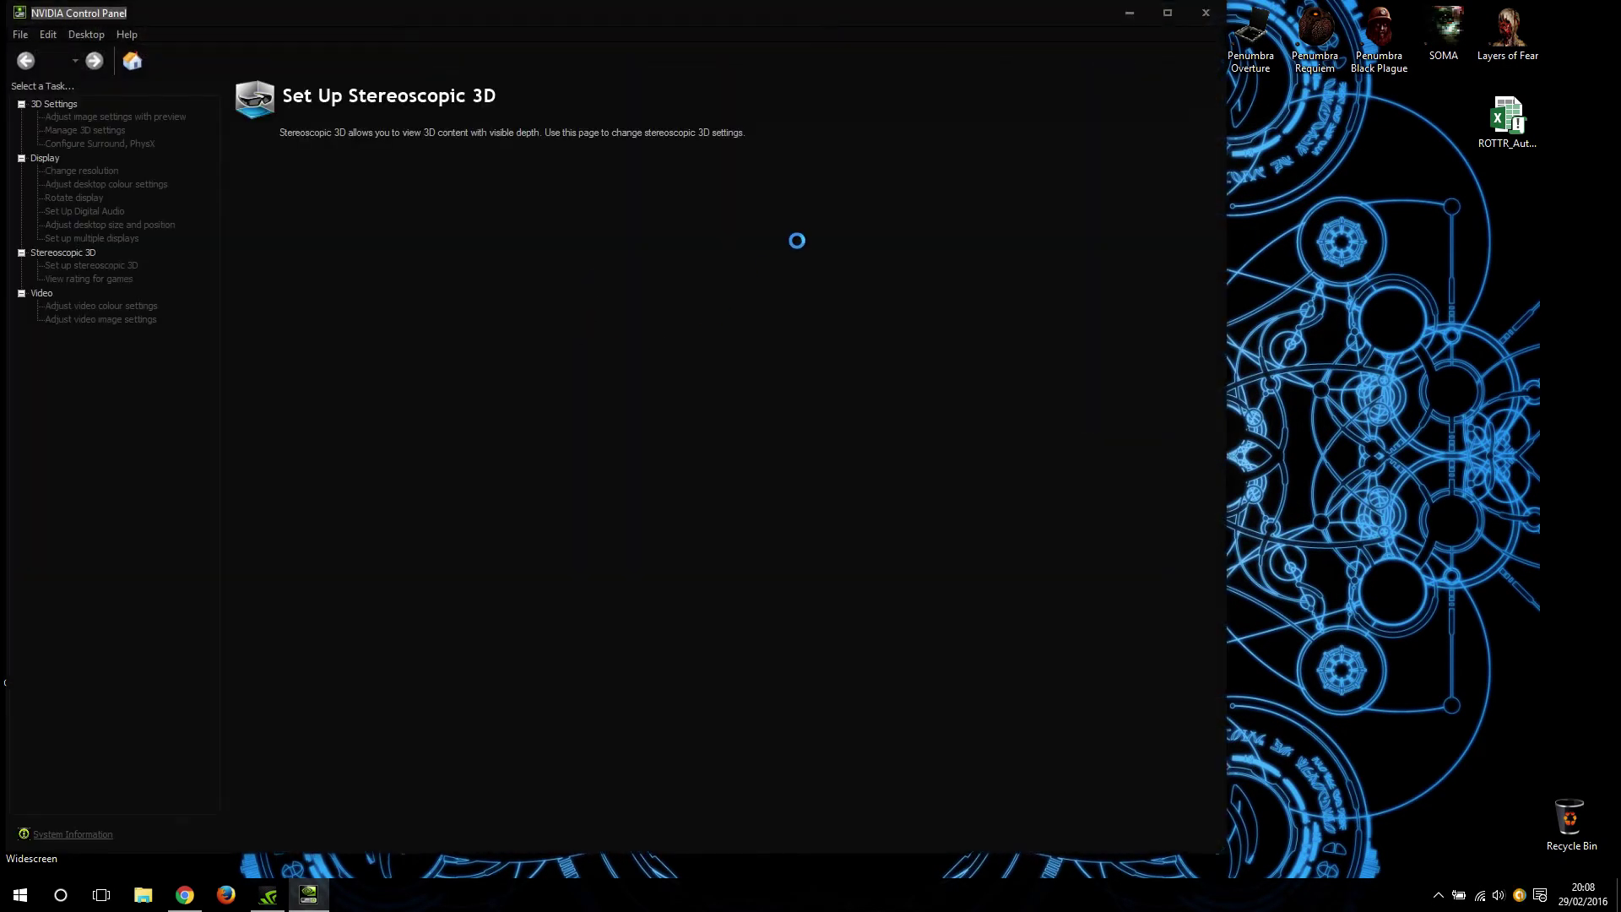
click(89, 131)
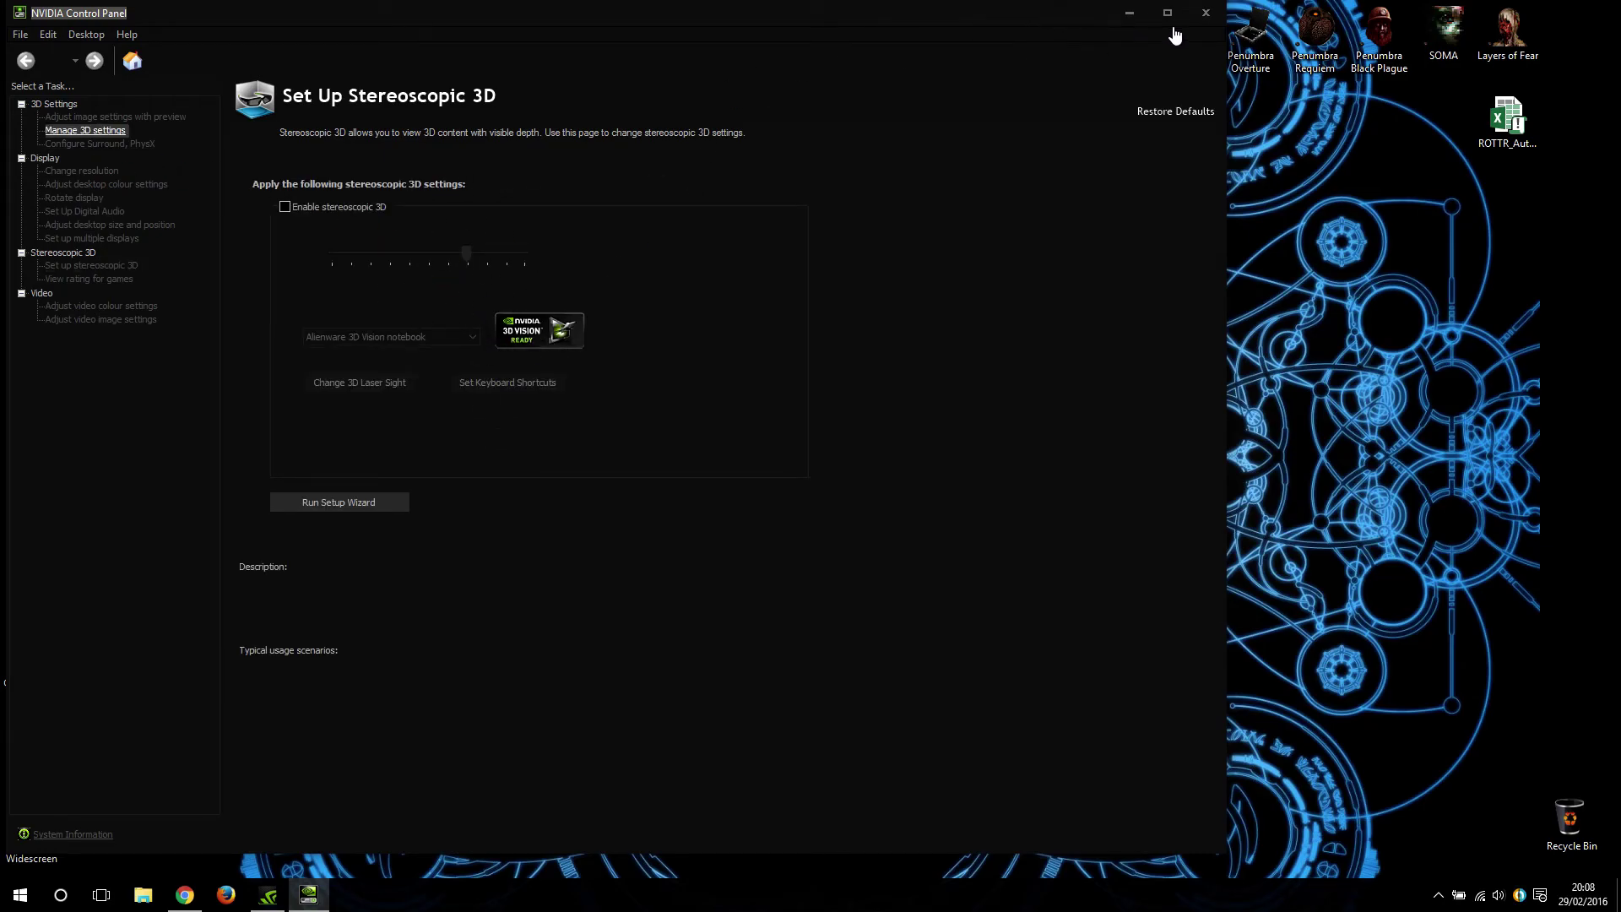
key(super+e)
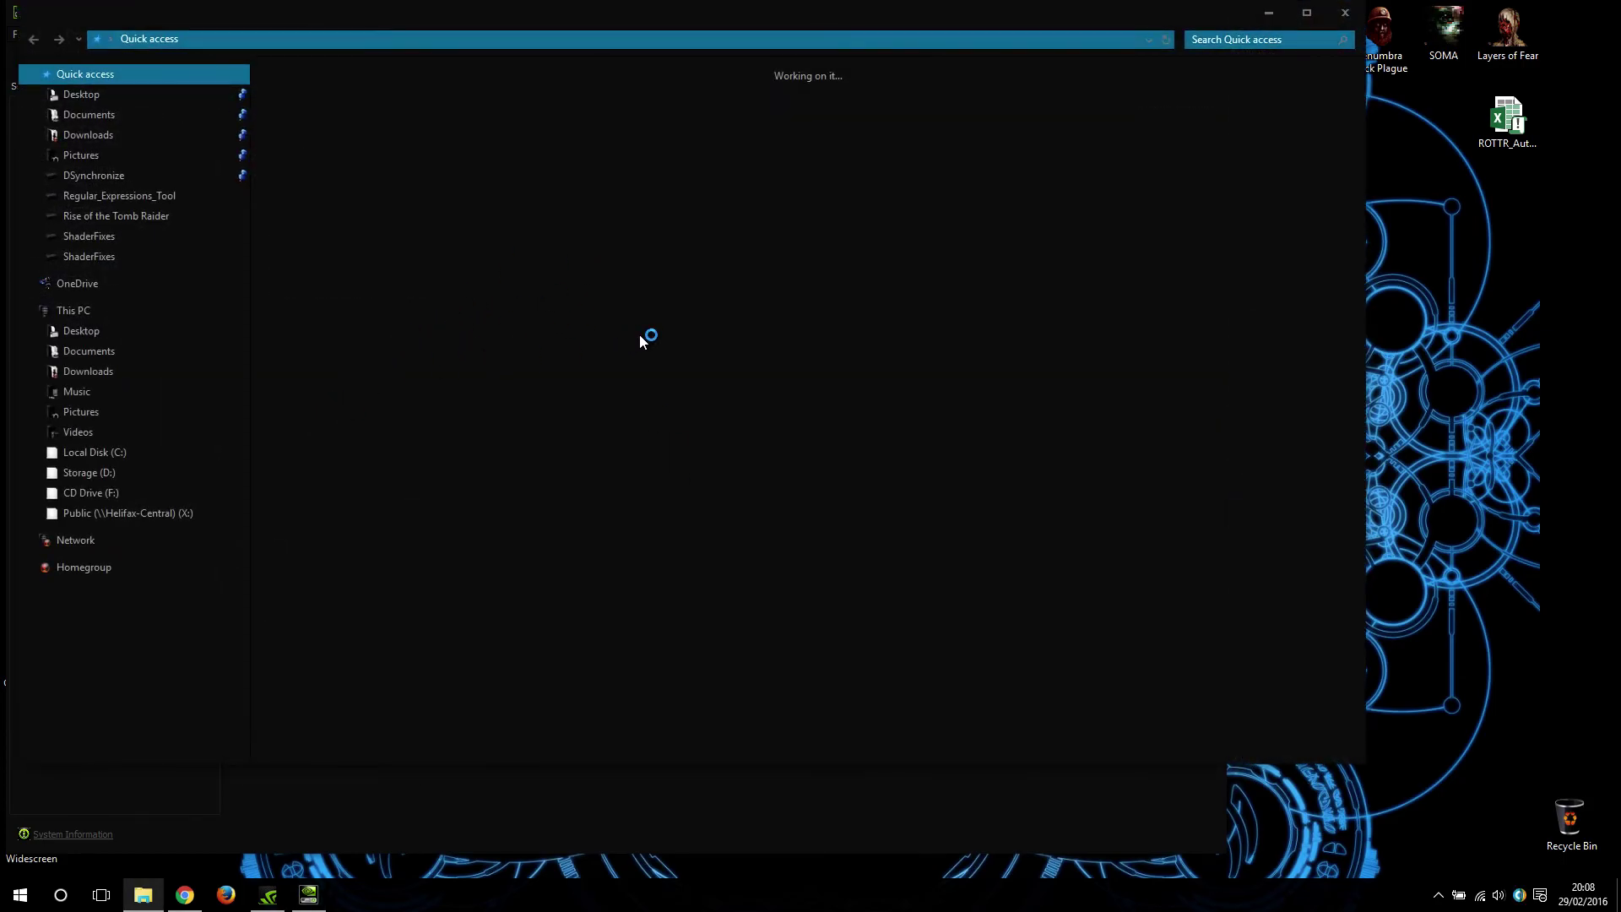
Launch nvidiaInspector.exe from the C:\NVIDIA\nvInspector folder.
click(117, 452)
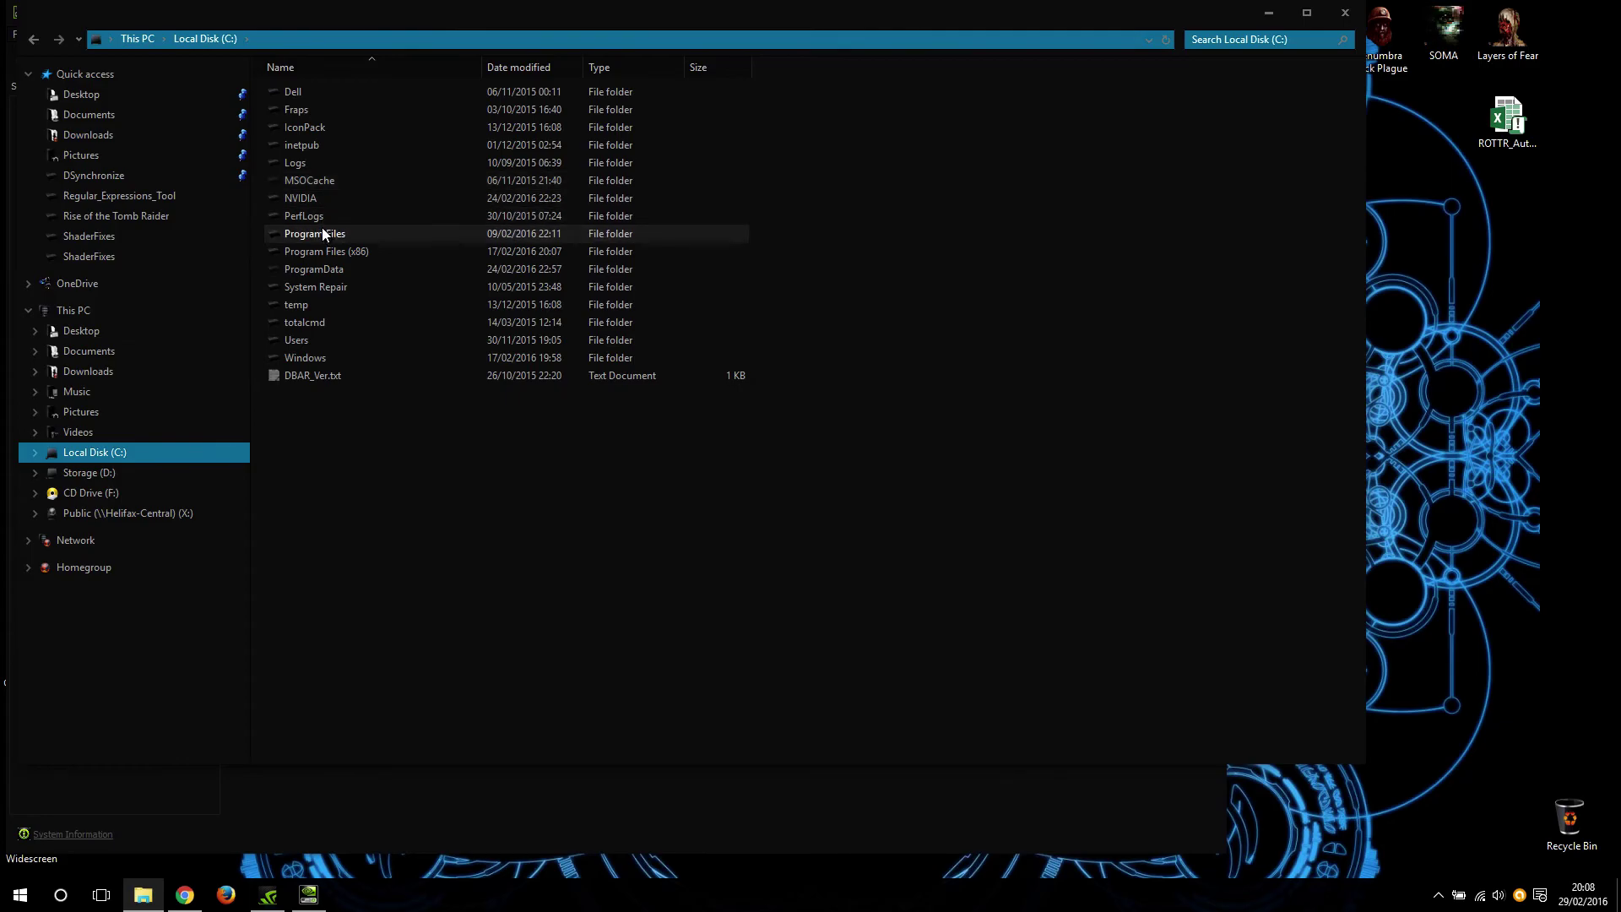
double_click(317, 196)
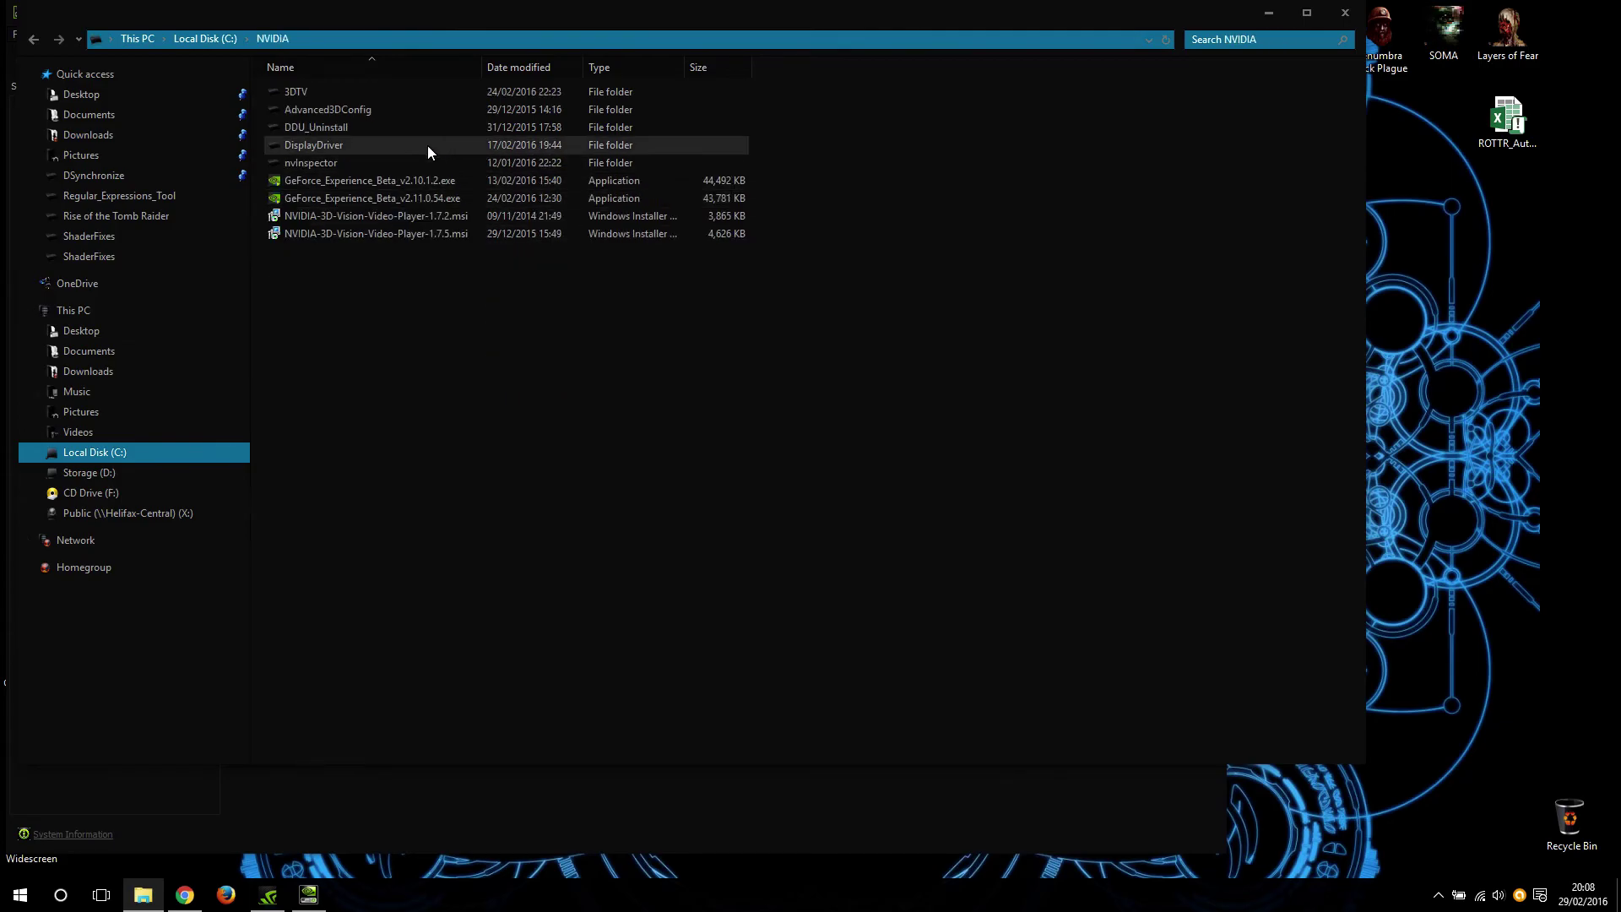
double_click(346, 166)
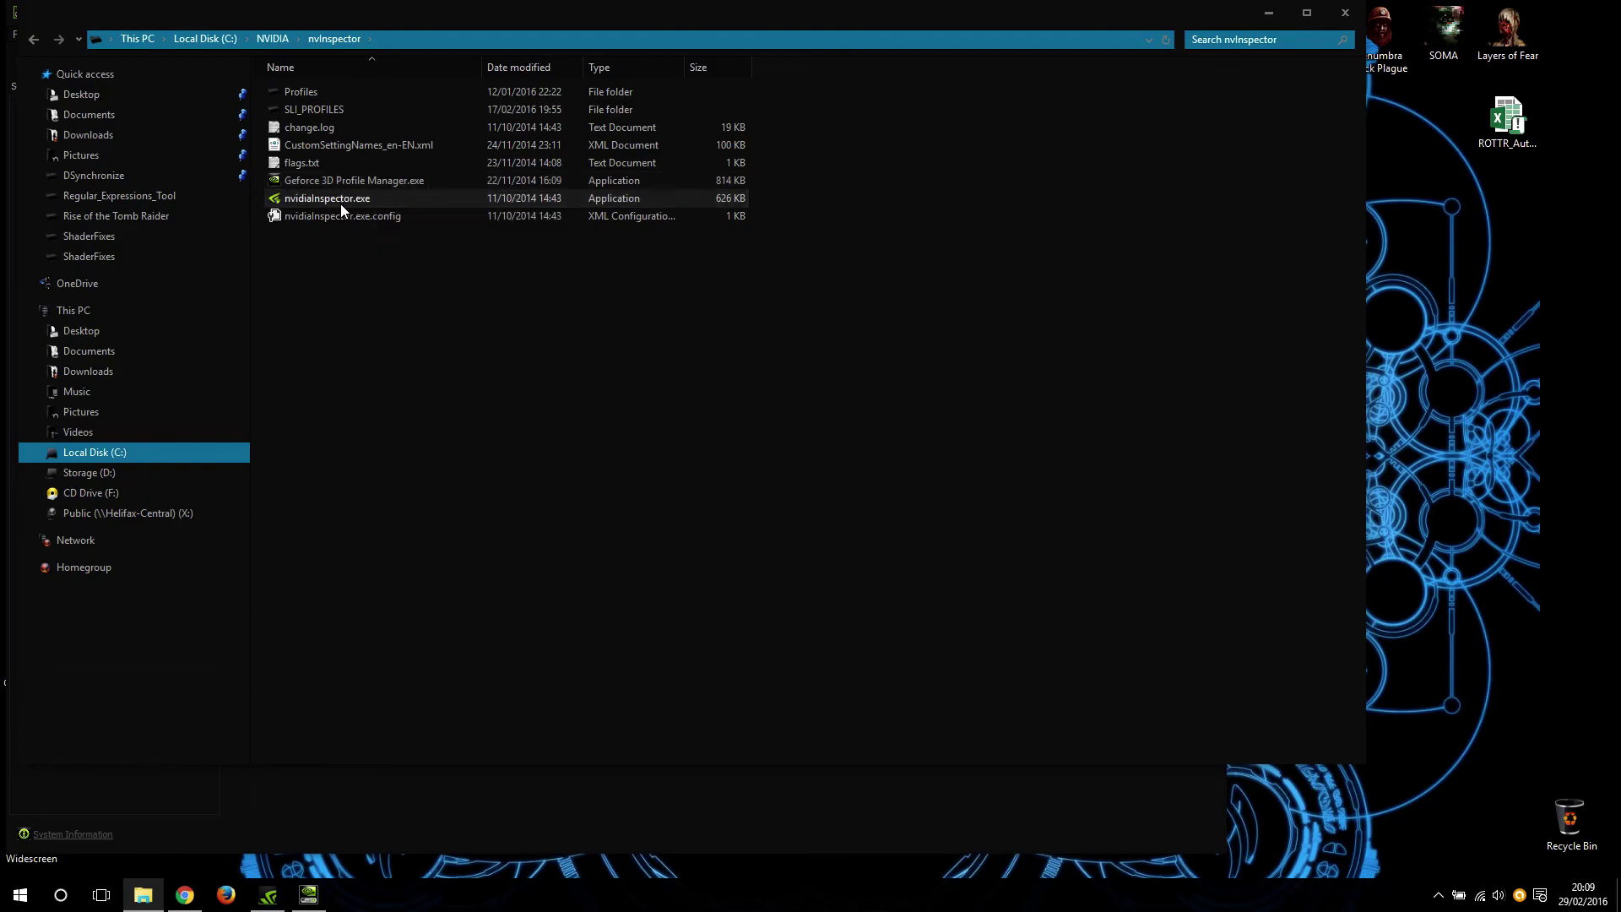
double_click(341, 202)
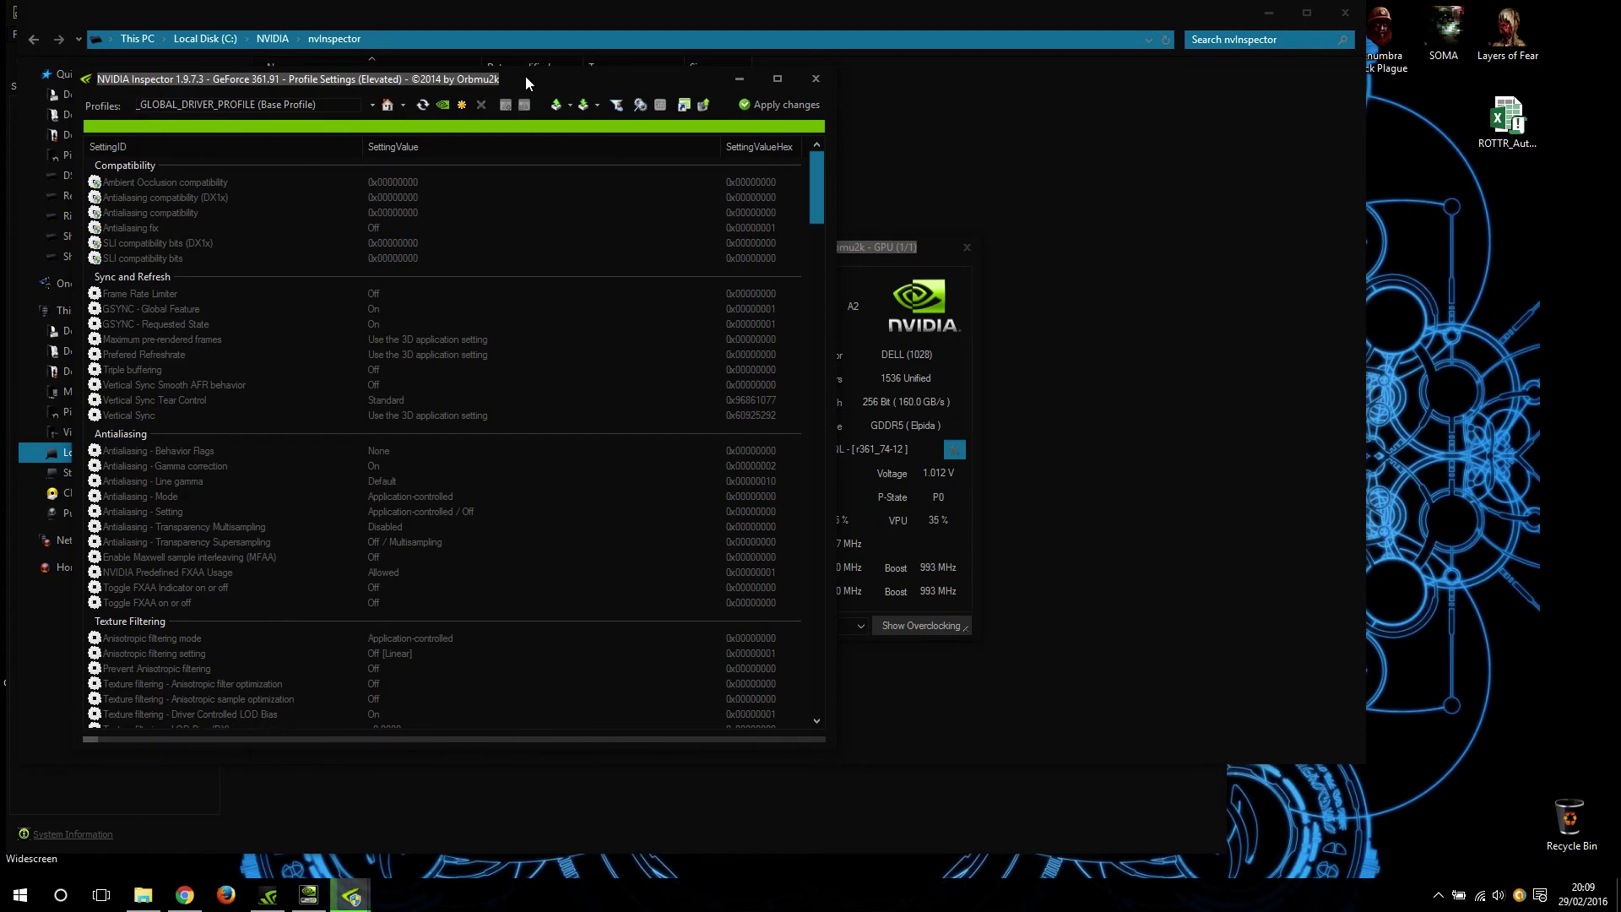
Rearrange the Inspector windows, review the profile import choices, then close both windows.
drag(521, 74, 545, 58)
drag(883, 249, 1145, 195)
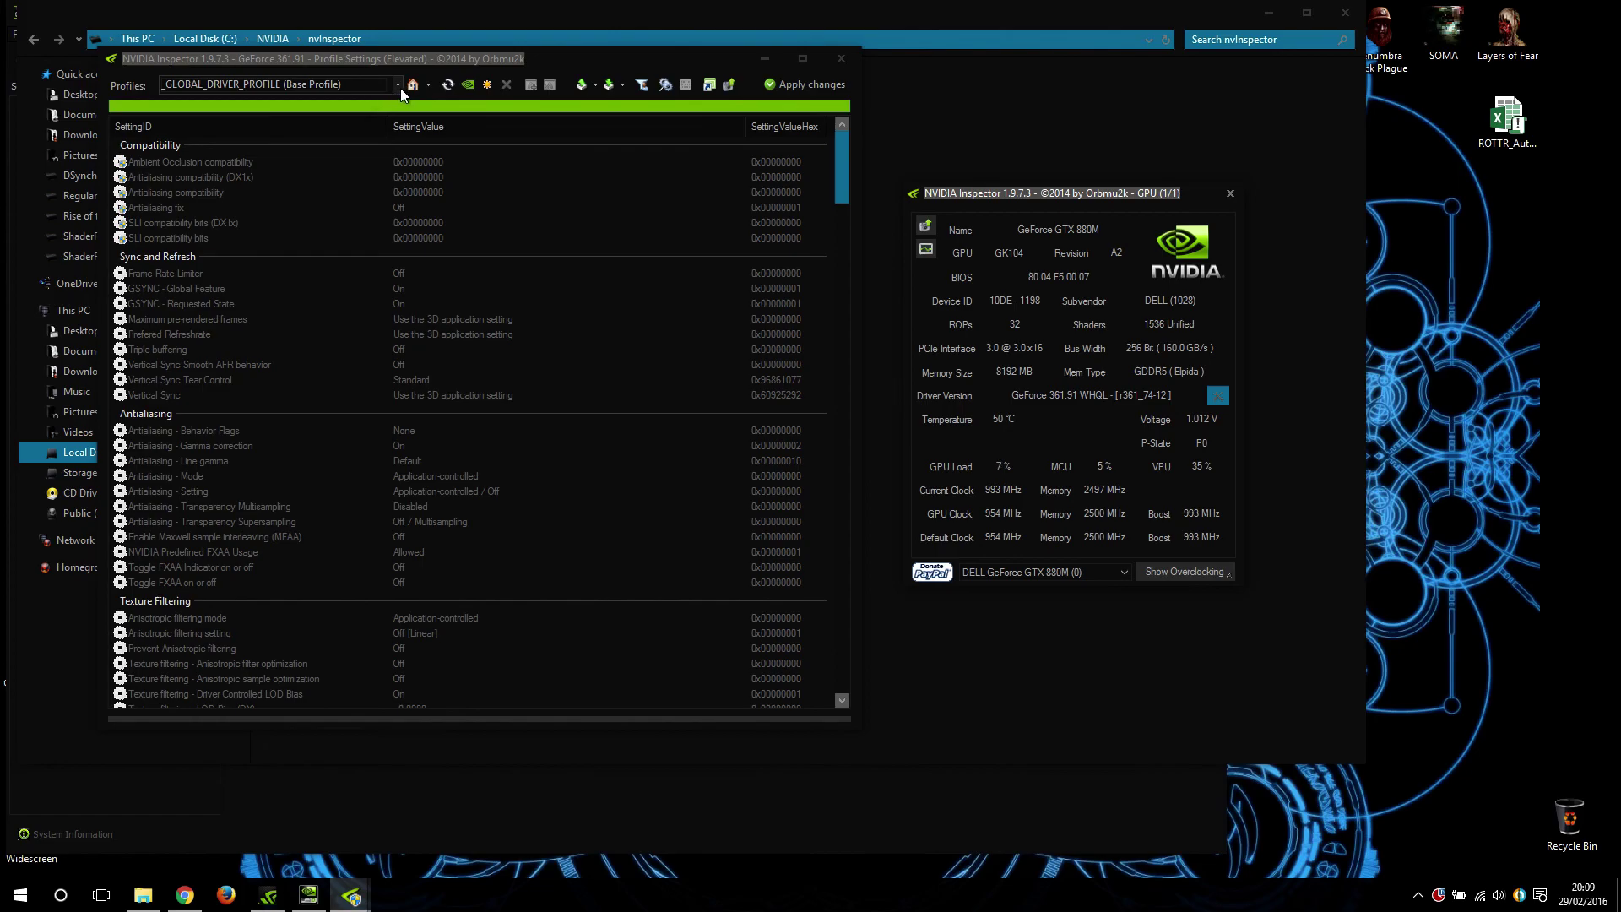
click(594, 91)
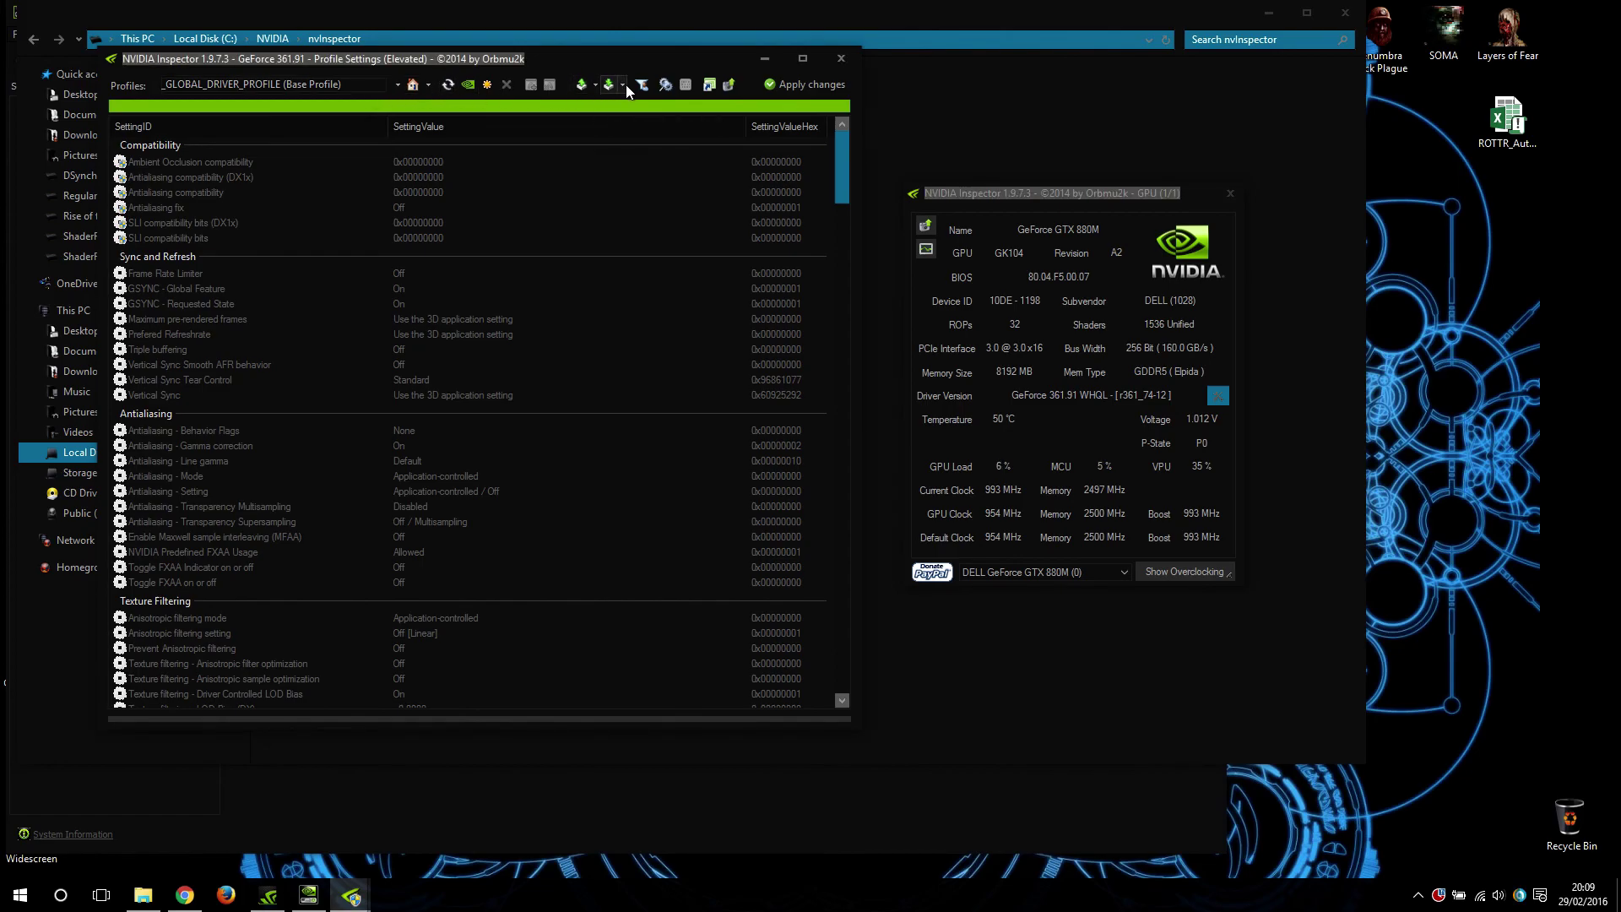
click(623, 85)
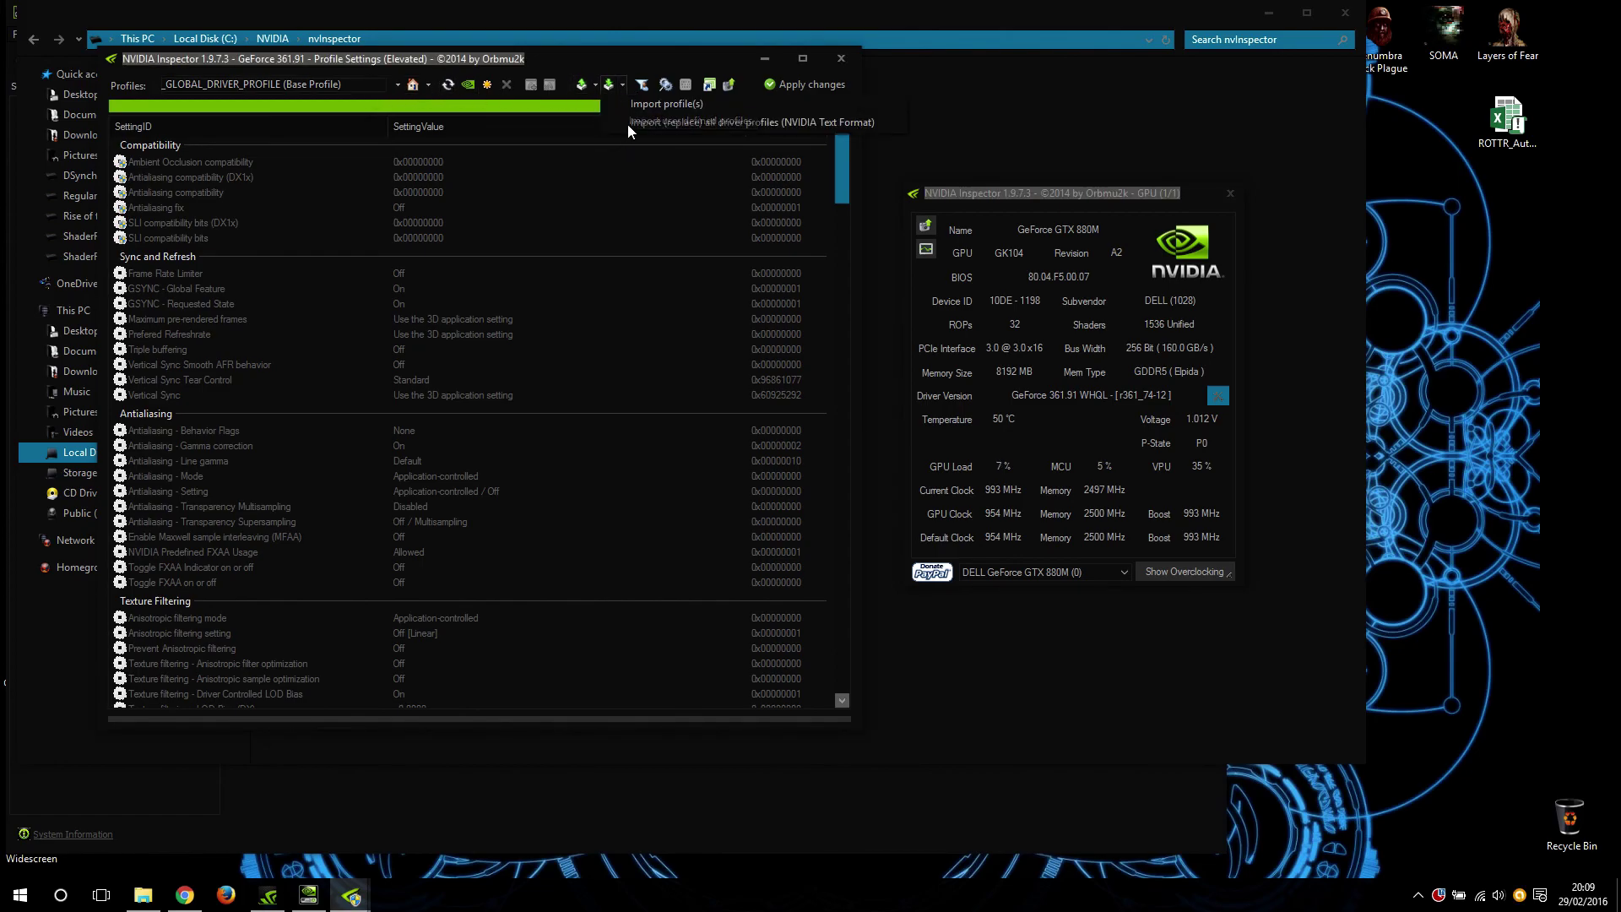
click(626, 64)
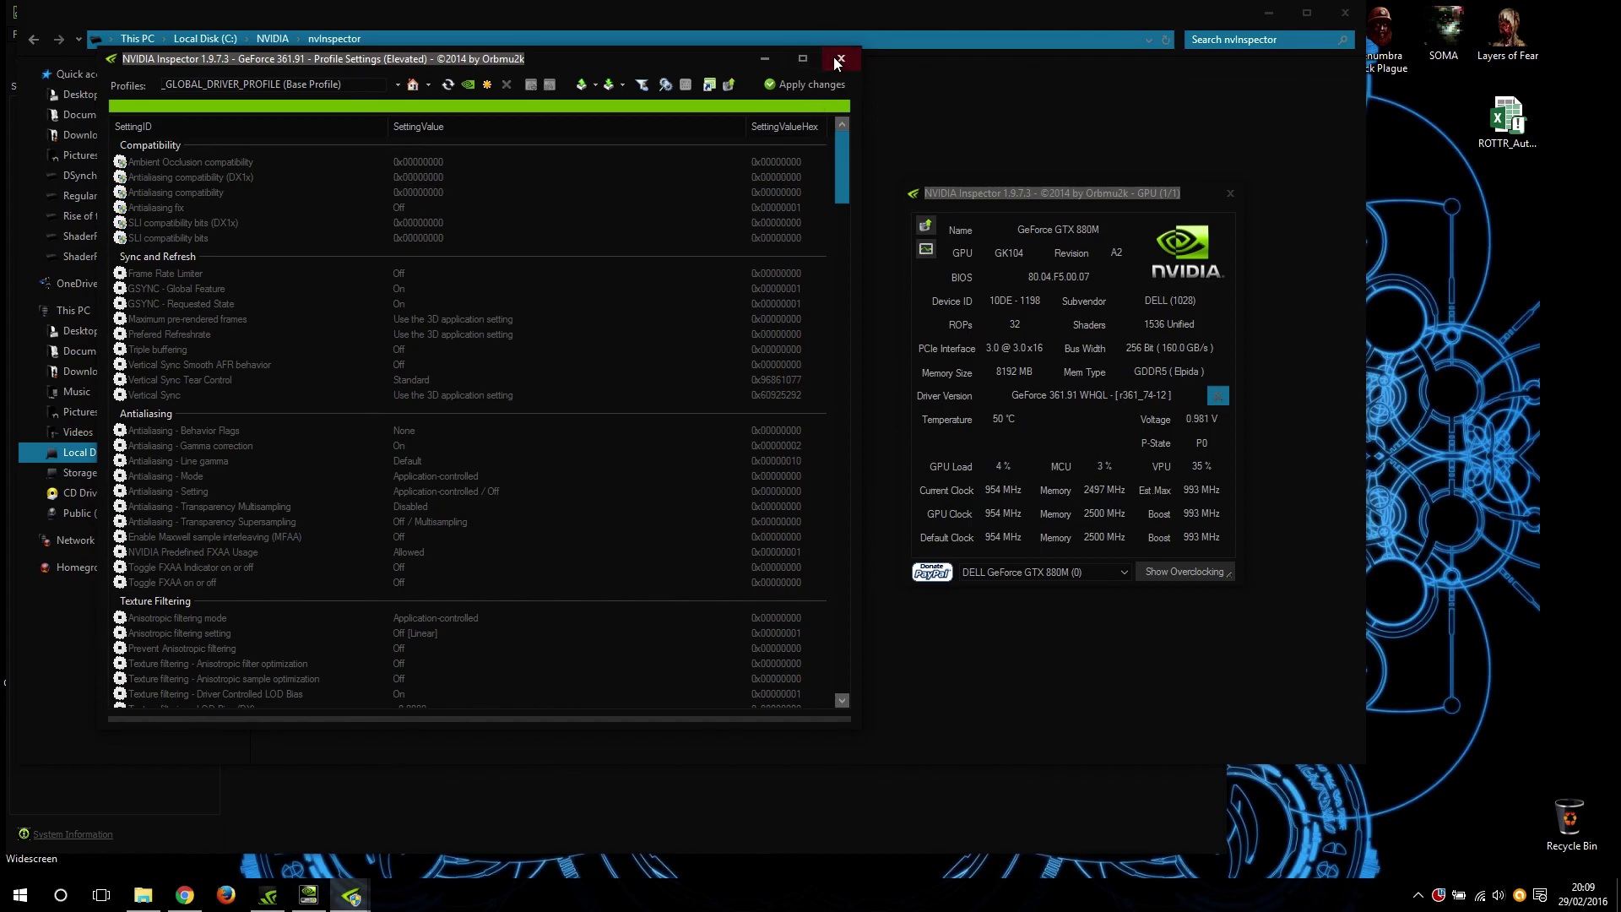
click(838, 60)
click(1226, 194)
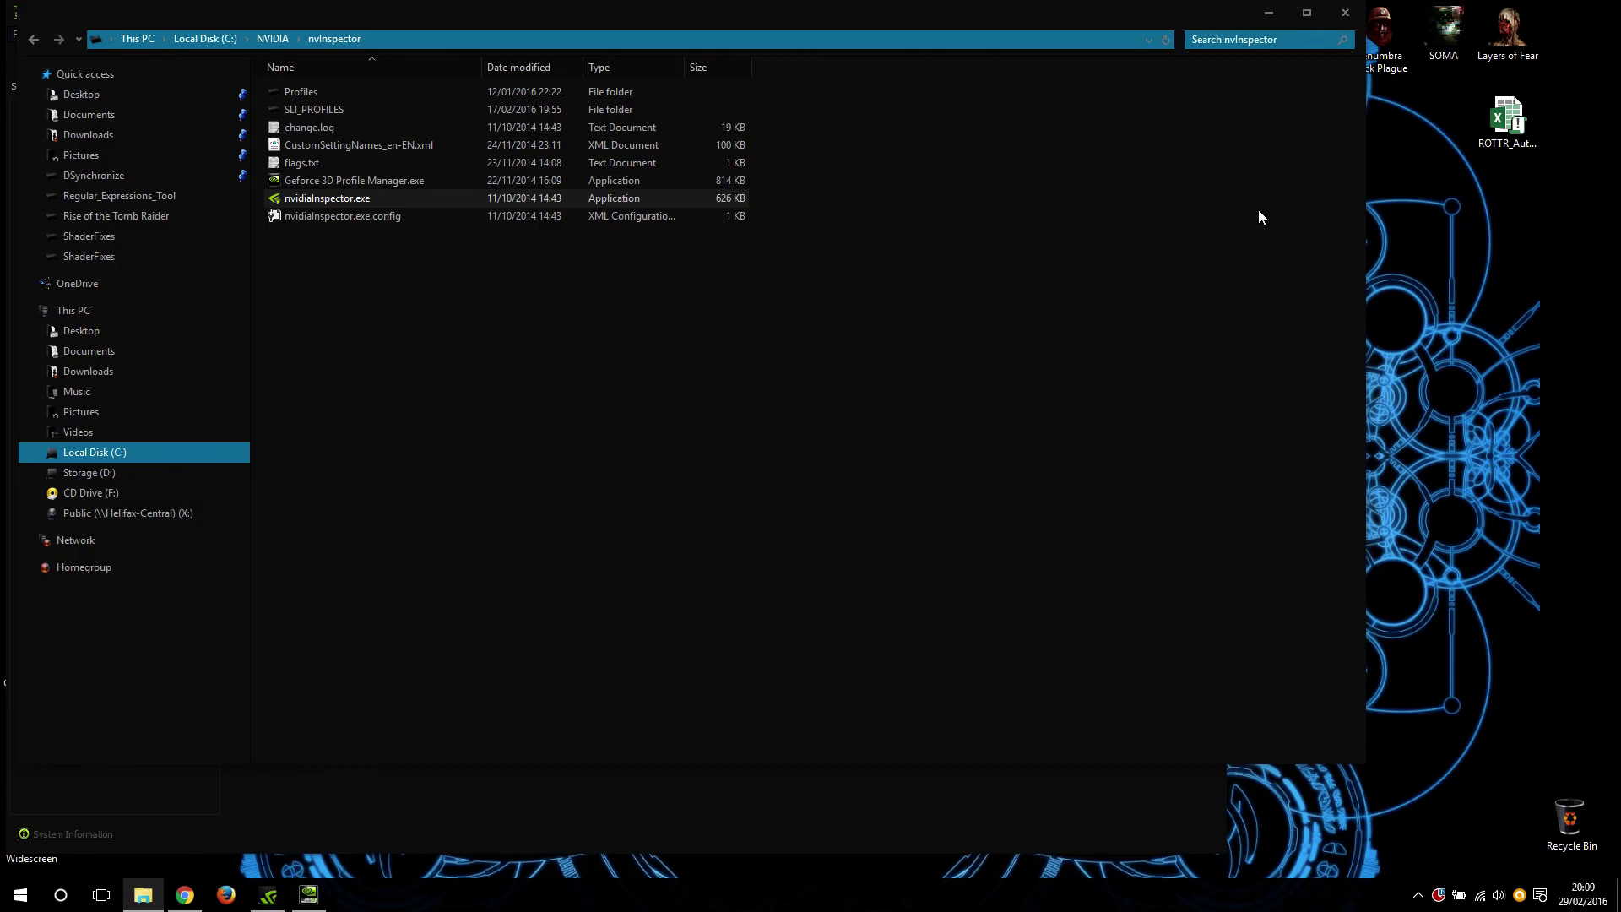